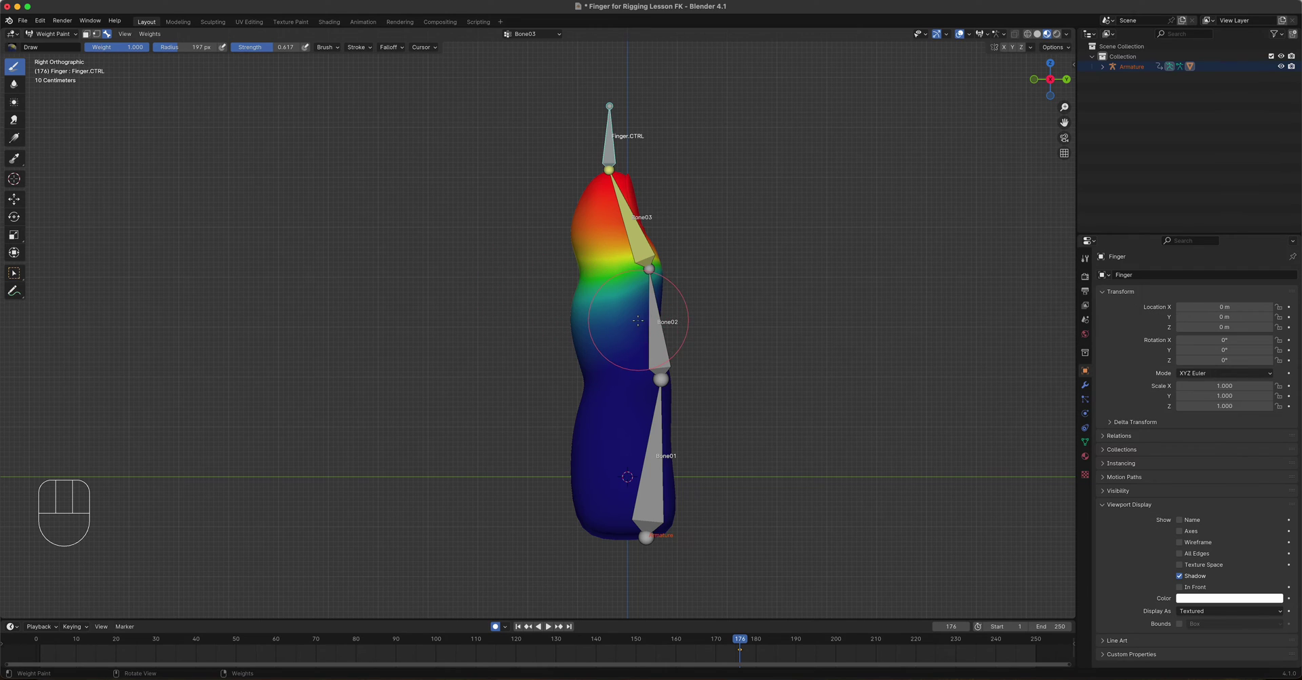
# Show Bone02's weights and set the weight-paint brush to Add blending with weight 0.452 and strength 0.552.
pyautogui.scroll(2, 632, 314)
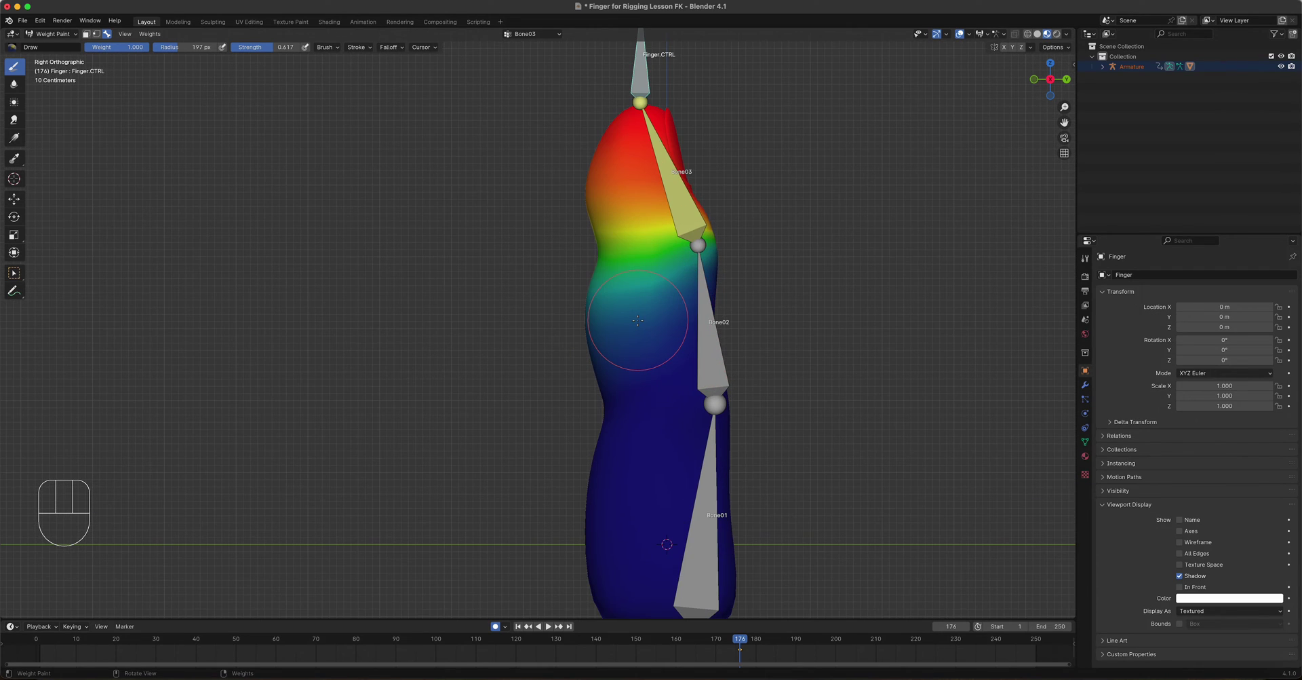
pyautogui.keyDown('alt'); pyautogui.click(711, 338); pyautogui.keyUp('alt')
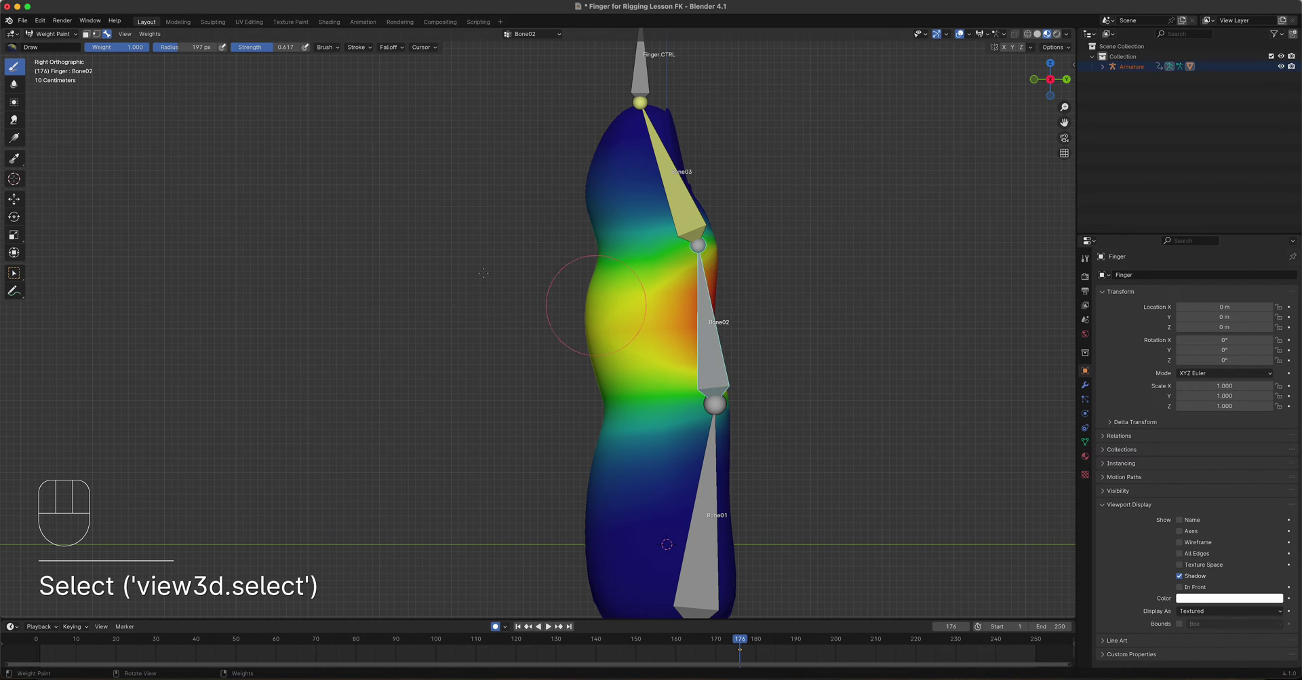
pyautogui.click(338, 51)
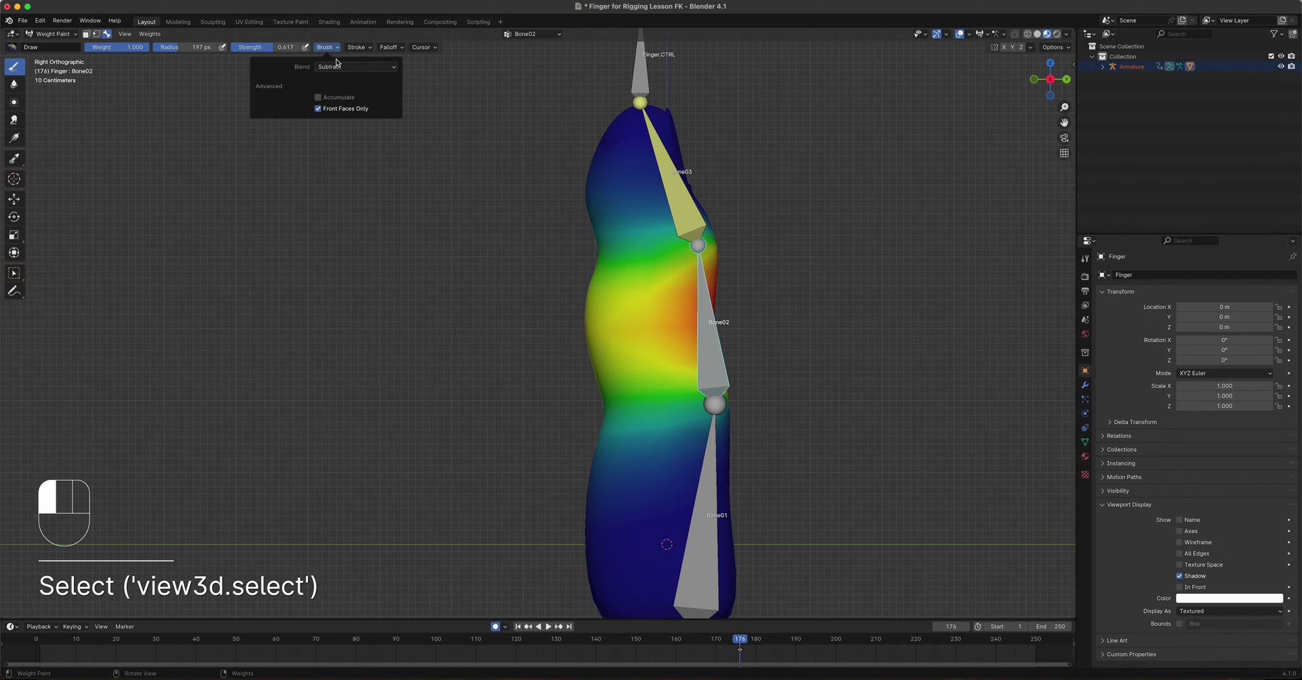
pyautogui.click(336, 66)
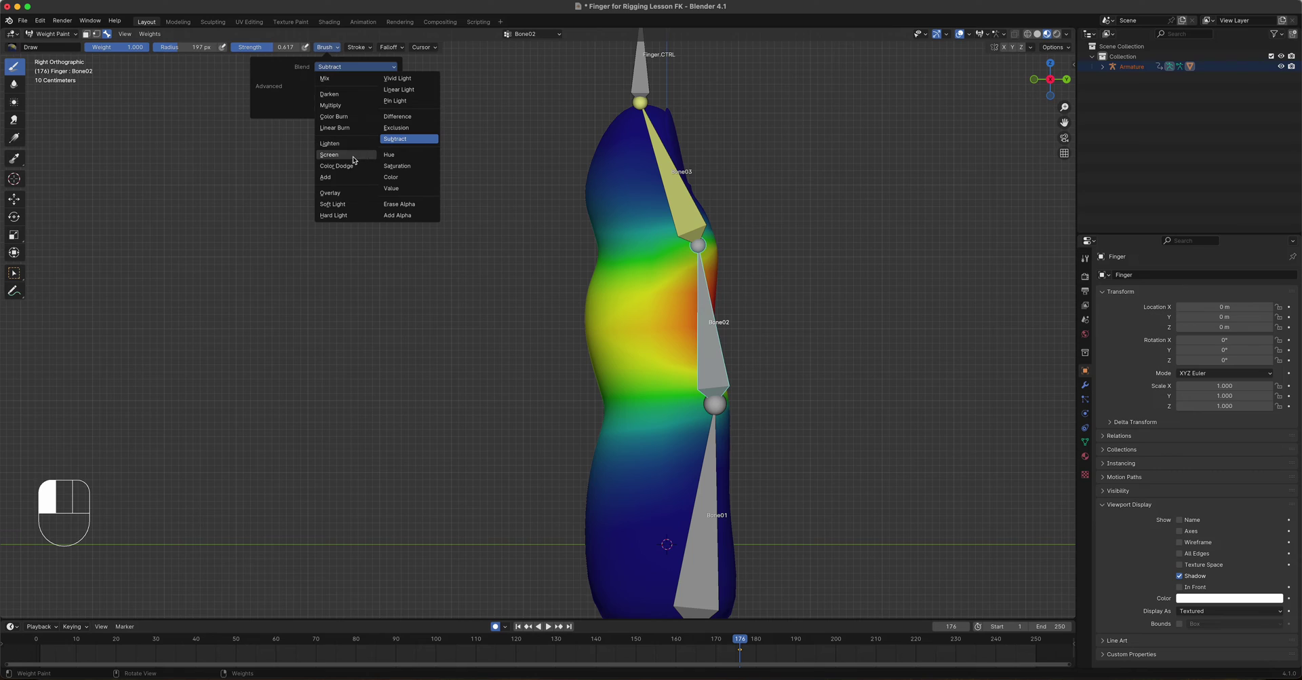
pyautogui.click(327, 177)
pyautogui.moveTo(140, 49); pyautogui.dragTo(109, 49)
pyautogui.moveTo(291, 48); pyautogui.dragTo(286, 64)
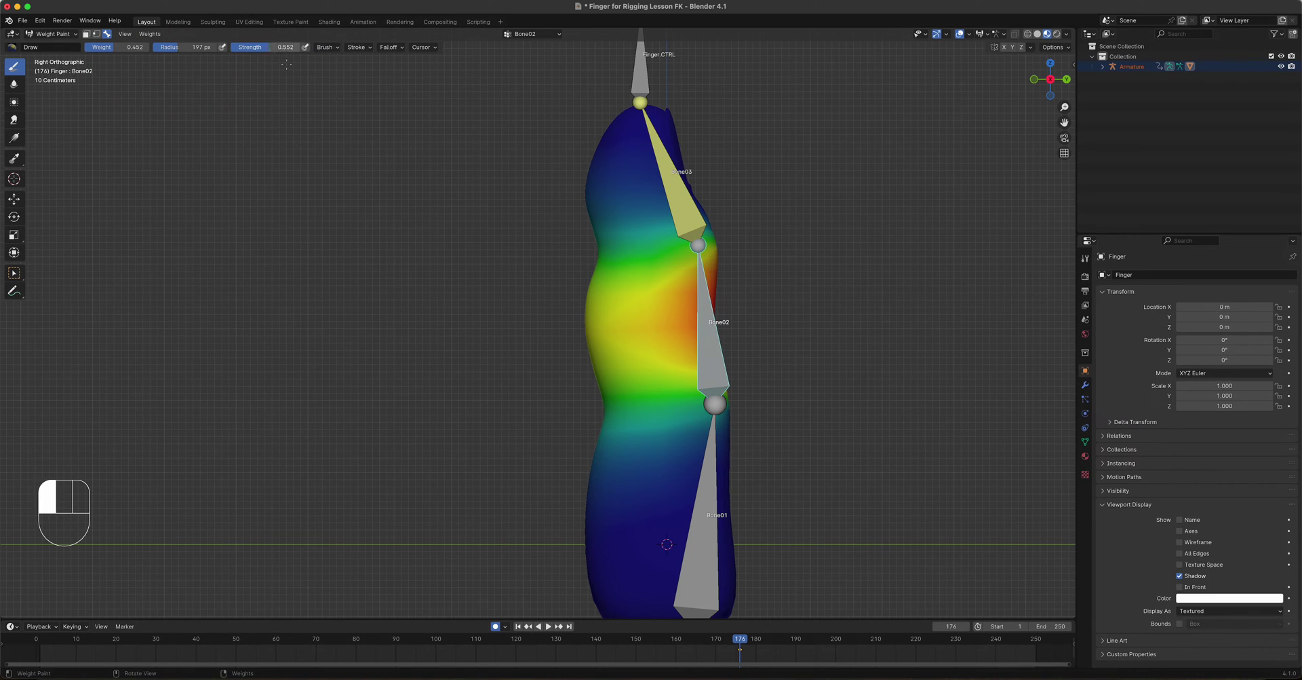
# Paint added weight for Bone02 across the finger's middle segment, covering its front and sides.
pyautogui.moveTo(661, 318); pyautogui.dragTo(618, 319)
pyautogui.moveTo(618, 318); pyautogui.dragTo(505, 363, button='middle')
pyautogui.moveTo(415, 324); pyautogui.dragTo(419, 326)
pyautogui.moveTo(419, 326); pyautogui.dragTo(466, 325, button='middle')
pyautogui.moveTo(457, 359); pyautogui.dragTo(339, 361)
pyautogui.moveTo(636, 322); pyautogui.dragTo(495, 315, button='middle')
pyautogui.moveTo(323, 328); pyautogui.dragTo(331, 327)
pyautogui.moveTo(331, 327)
pyautogui.mouseDown(button='middle')
pyautogui.moveTo(594, 322)
pyautogui.moveTo(370, 331)
pyautogui.moveTo(350, 301)
pyautogui.mouseUp(button='middle')
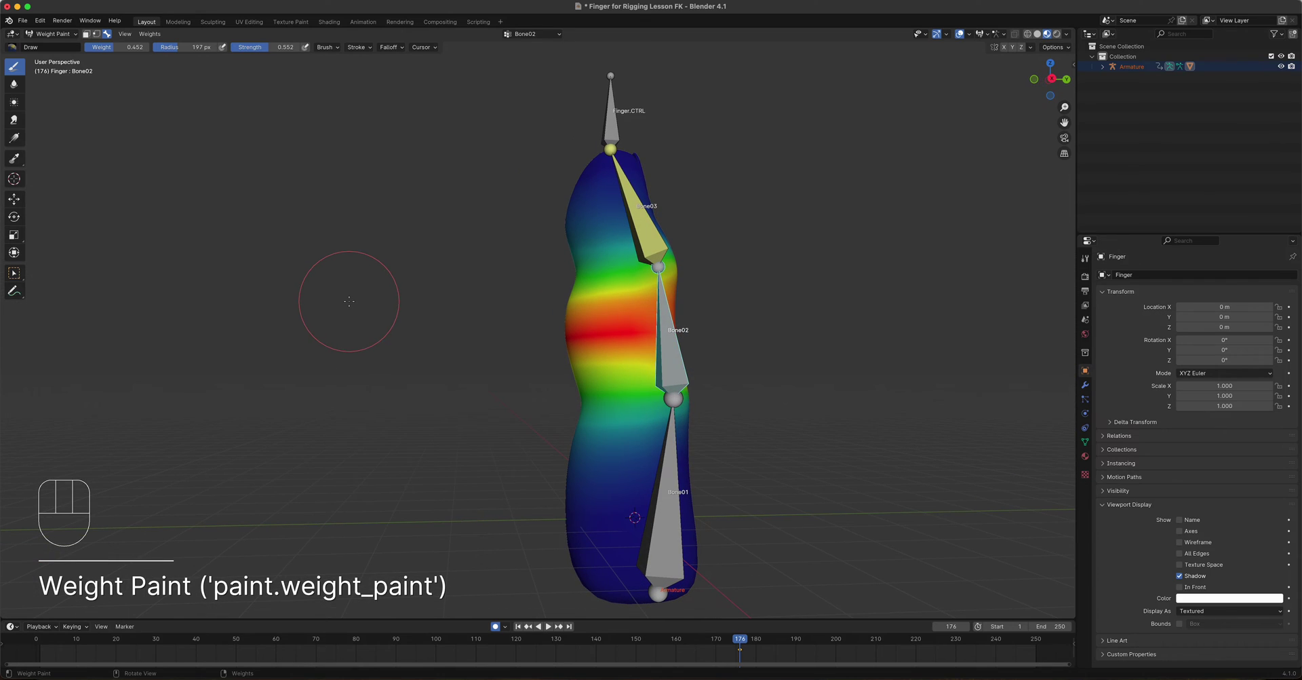
pyautogui.press('KP_3')
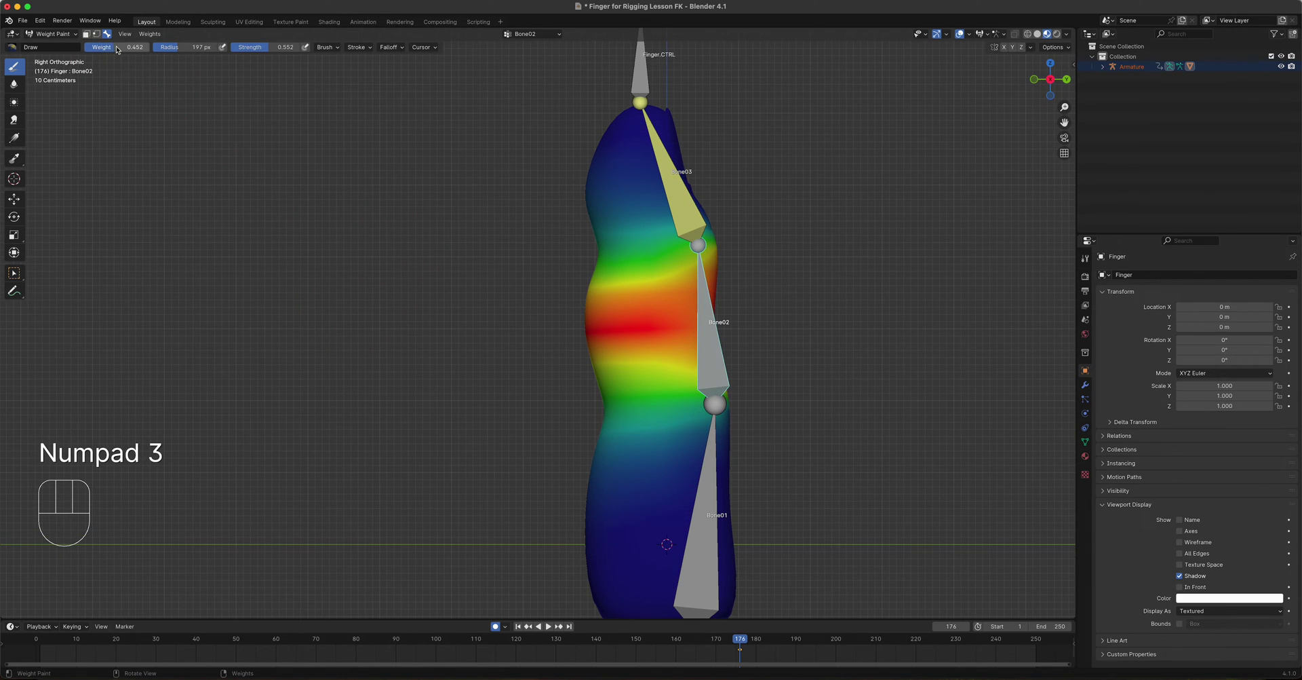
# Leave Weight Paint mode, select the armature and switch it to Pose Mode.
pyautogui.click(60, 34)
pyautogui.click(60, 46)
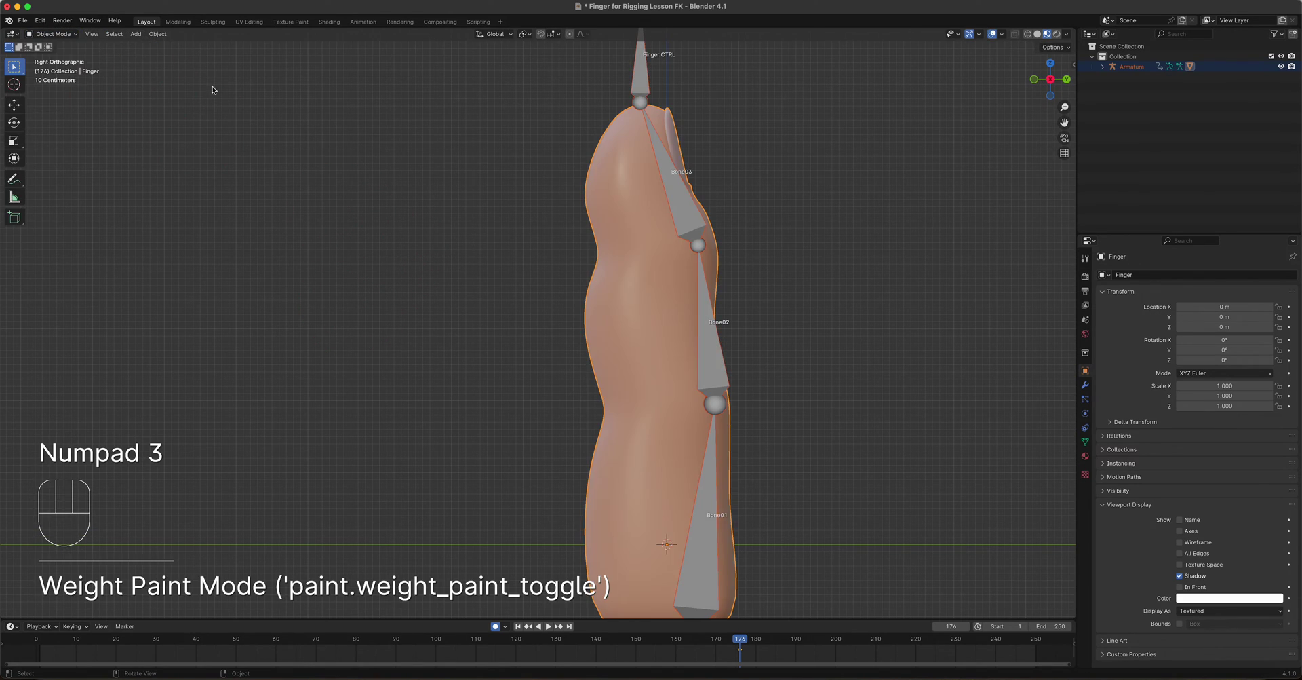
pyautogui.click(646, 80)
pyautogui.scroll(-3, 192, 125)
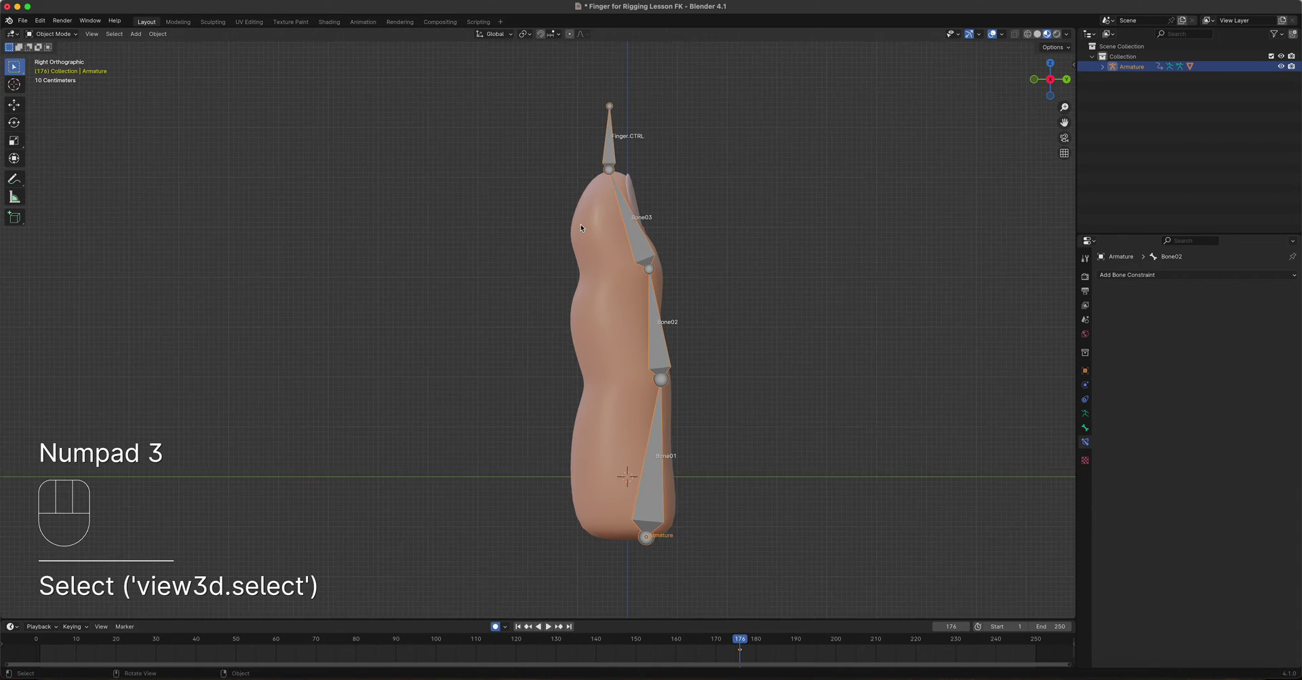
pyautogui.click(66, 37)
pyautogui.click(51, 70)
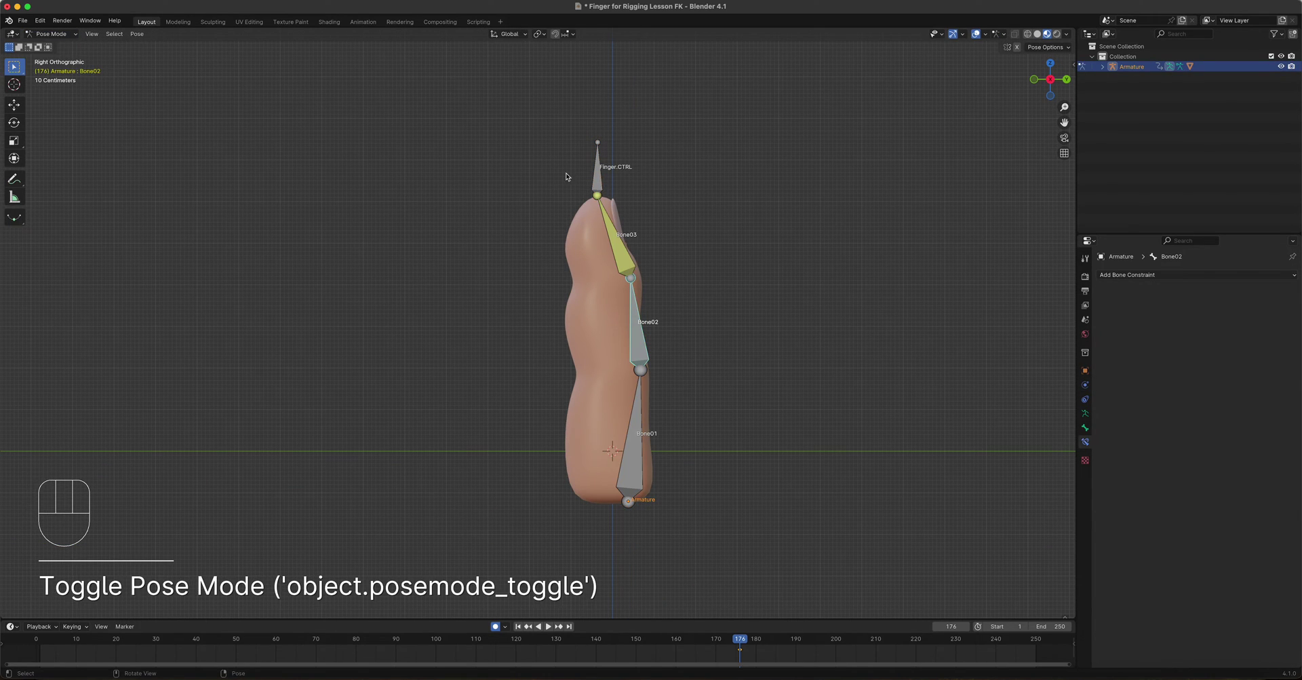
# Select the Finger.CTRL bone, test how the finger bends by moving it, and cancel the move.
pyautogui.click(599, 175)
pyautogui.press('g')
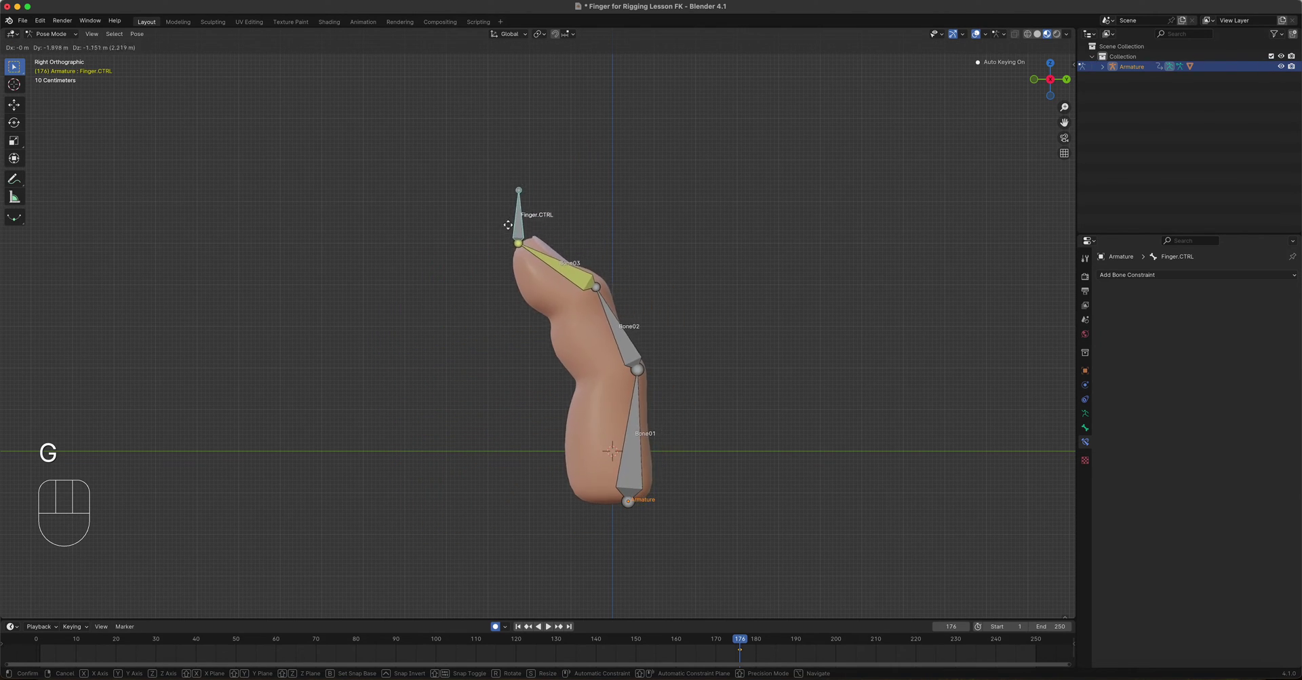
pyautogui.rightClick(545, 273)
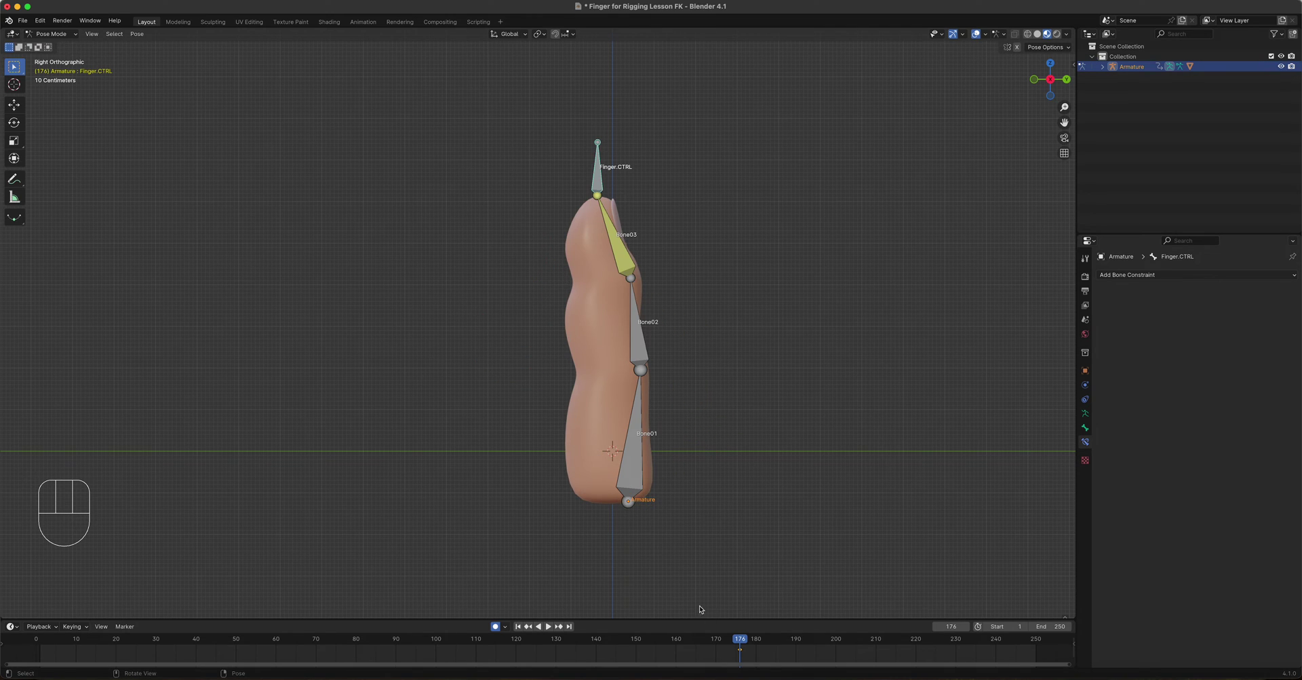
# Delete the Finger.CTRL keyframe at frame 176 and return the playhead to frame 1.
pyautogui.click(742, 653)
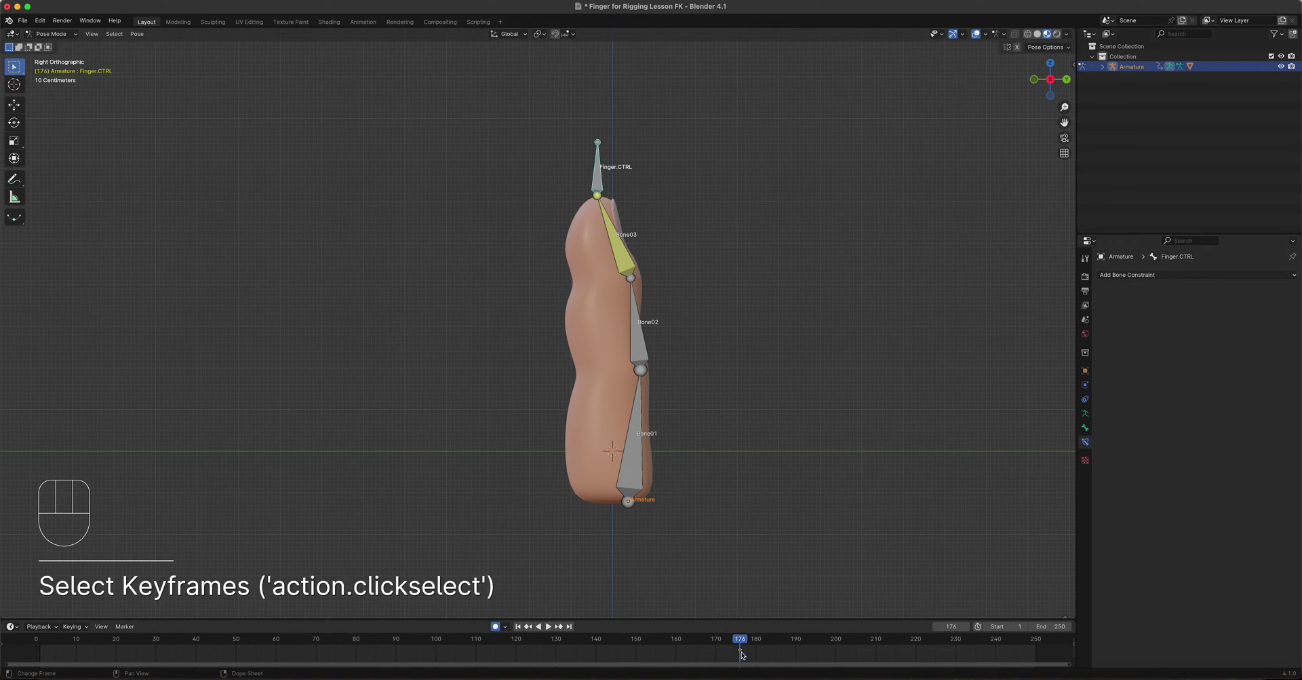
pyautogui.press('x')
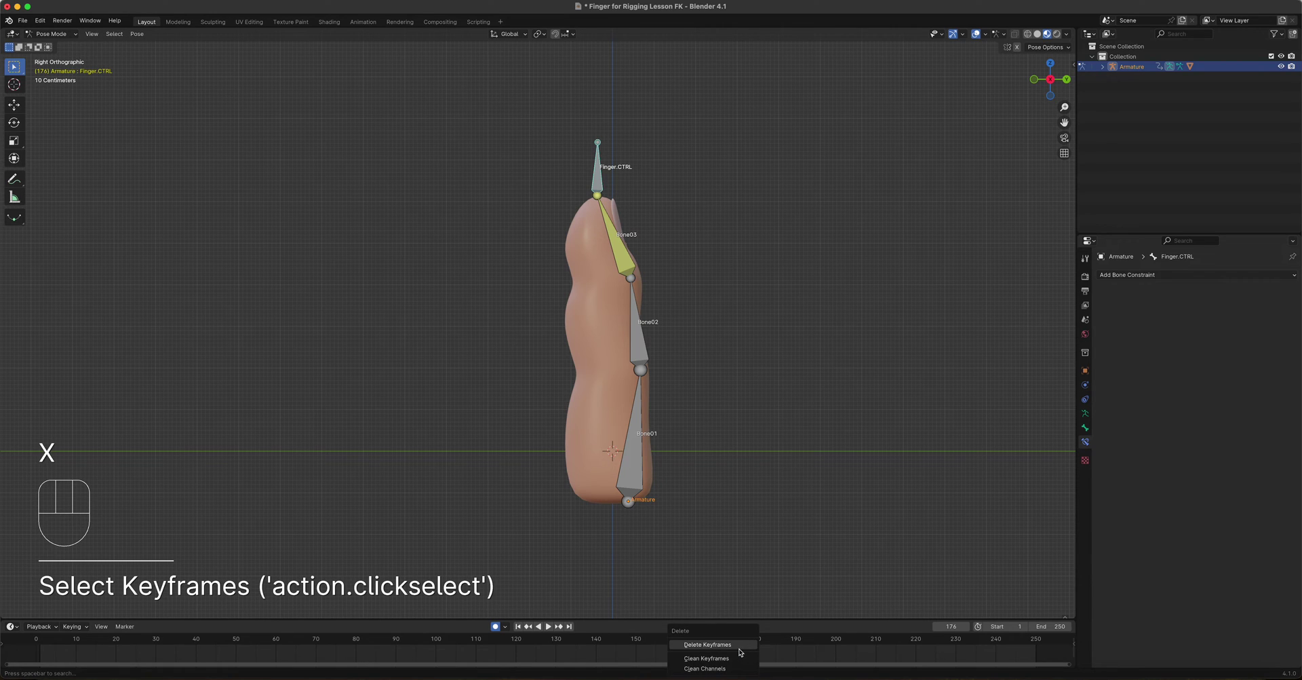
pyautogui.click(738, 646)
pyautogui.moveTo(744, 643); pyautogui.dragTo(40, 656)
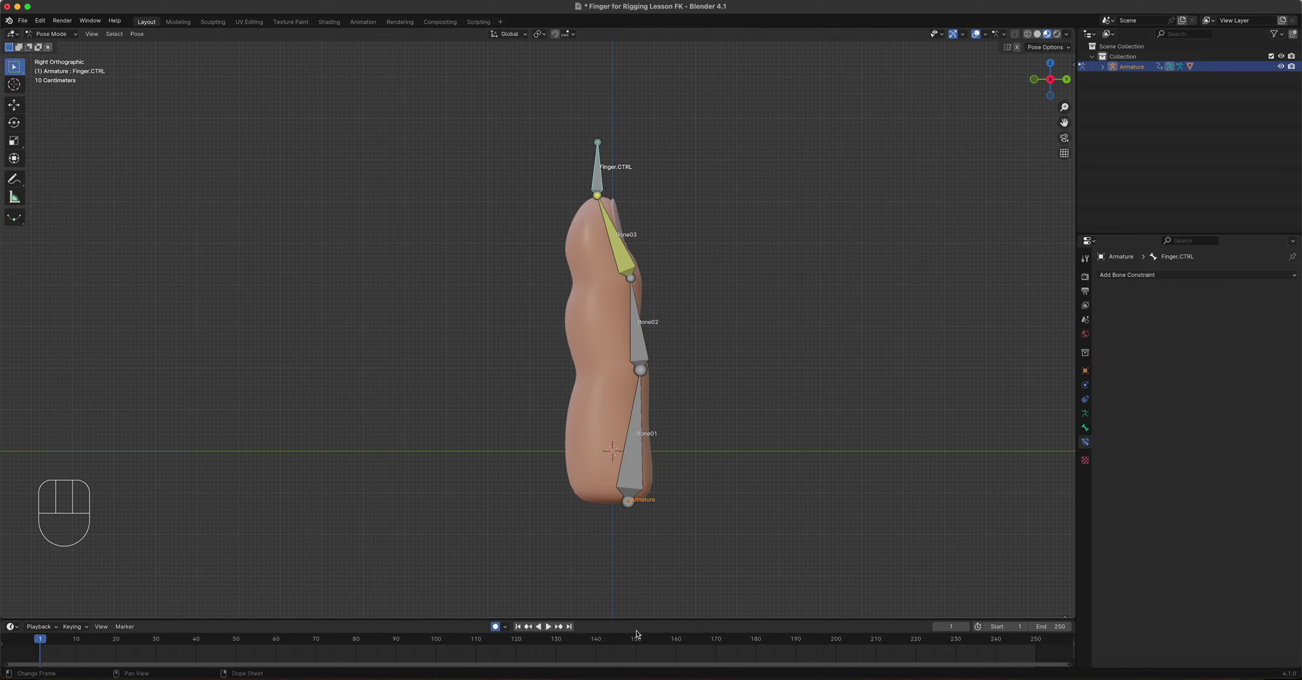
pyautogui.keyDown('shift'); pyautogui.moveTo(543, 438); pyautogui.dragTo(596, 382, button='middle'); pyautogui.keyUp('shift')
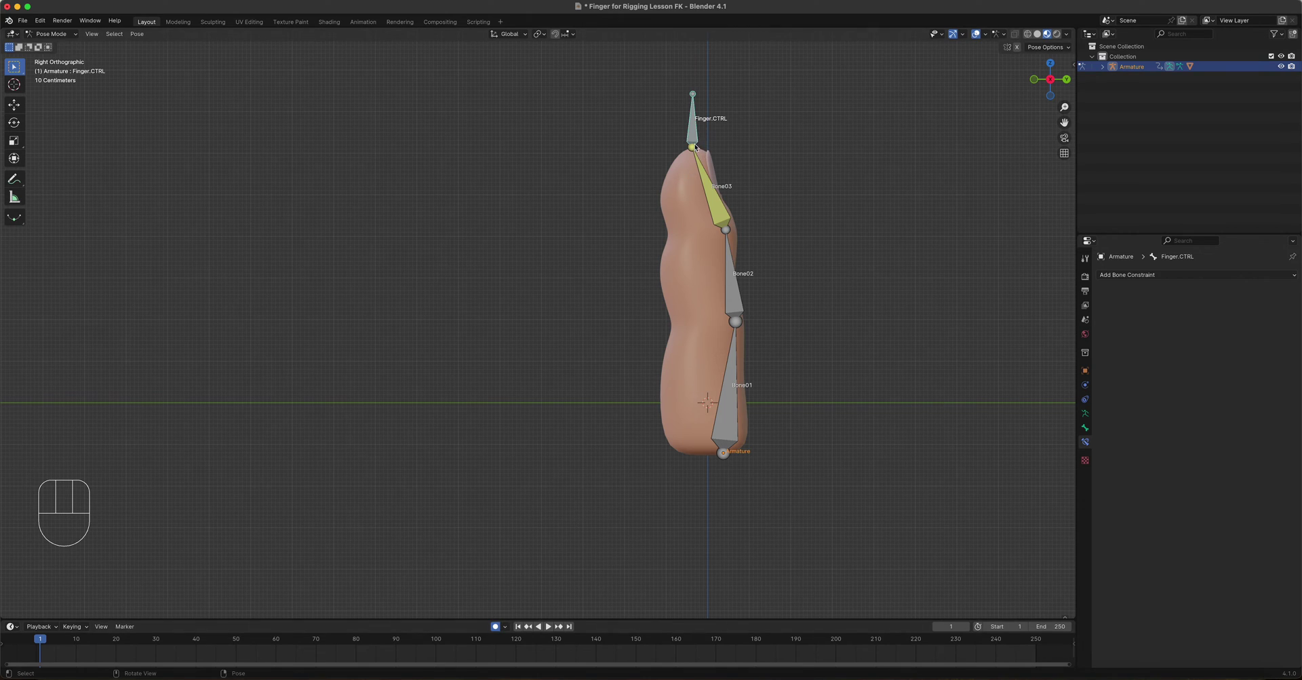
pyautogui.press('g')
pyautogui.rightClick(671, 134)
# Save the file under the new name Finger for Rigging Lesson IK.blend.
pyautogui.moveTo(23, 20); pyautogui.dragTo(59, 109)
pyautogui.click(579, 489)
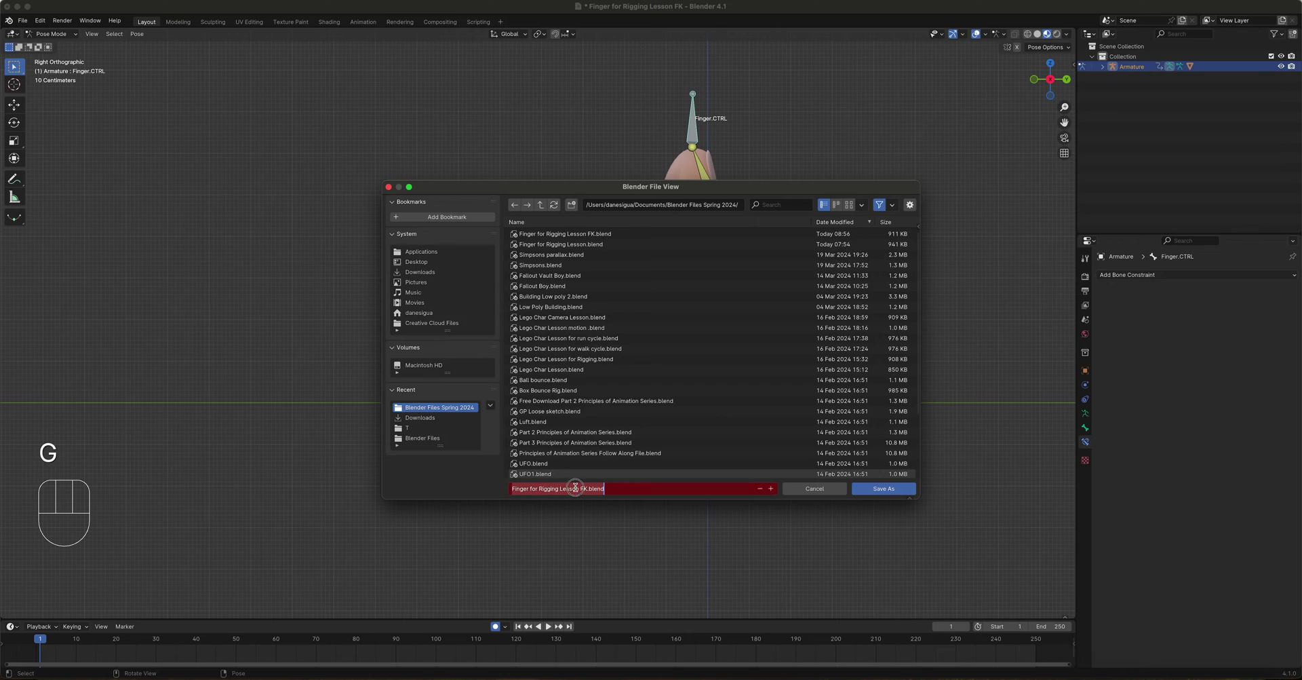
pyautogui.click(584, 488)
pyautogui.press('BackSpace')
pyautogui.write('I')
pyautogui.click(878, 494)
pyautogui.click(878, 491)
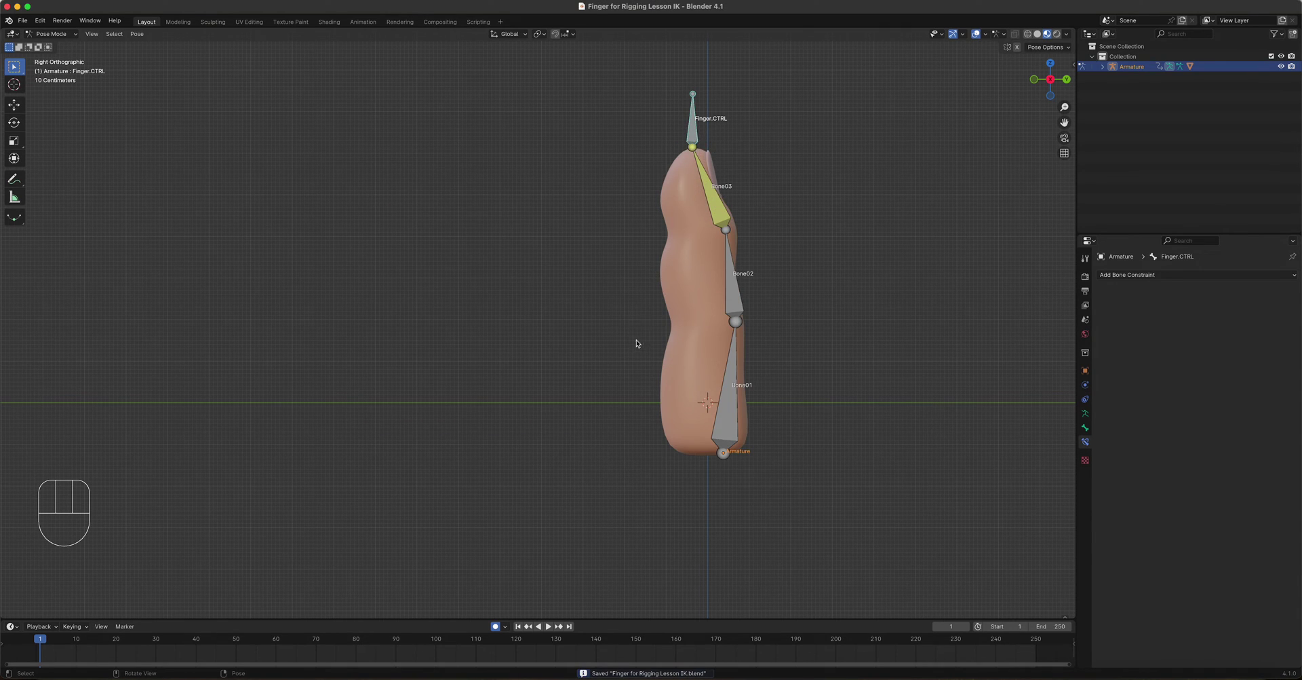
# Move Finger.CTRL forward and down at frame 1 to curl the finger, to about Y -4.55 m and Z 4.03 m.
pyautogui.press('g')
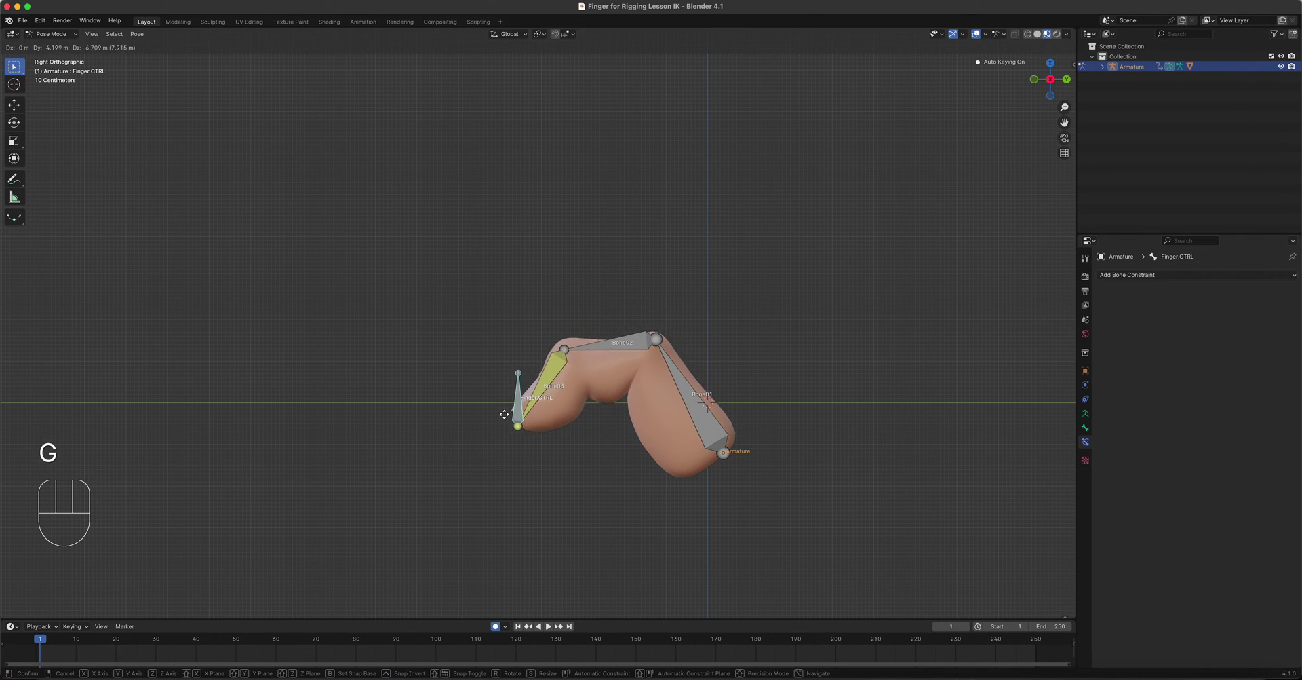
pyautogui.click(529, 322)
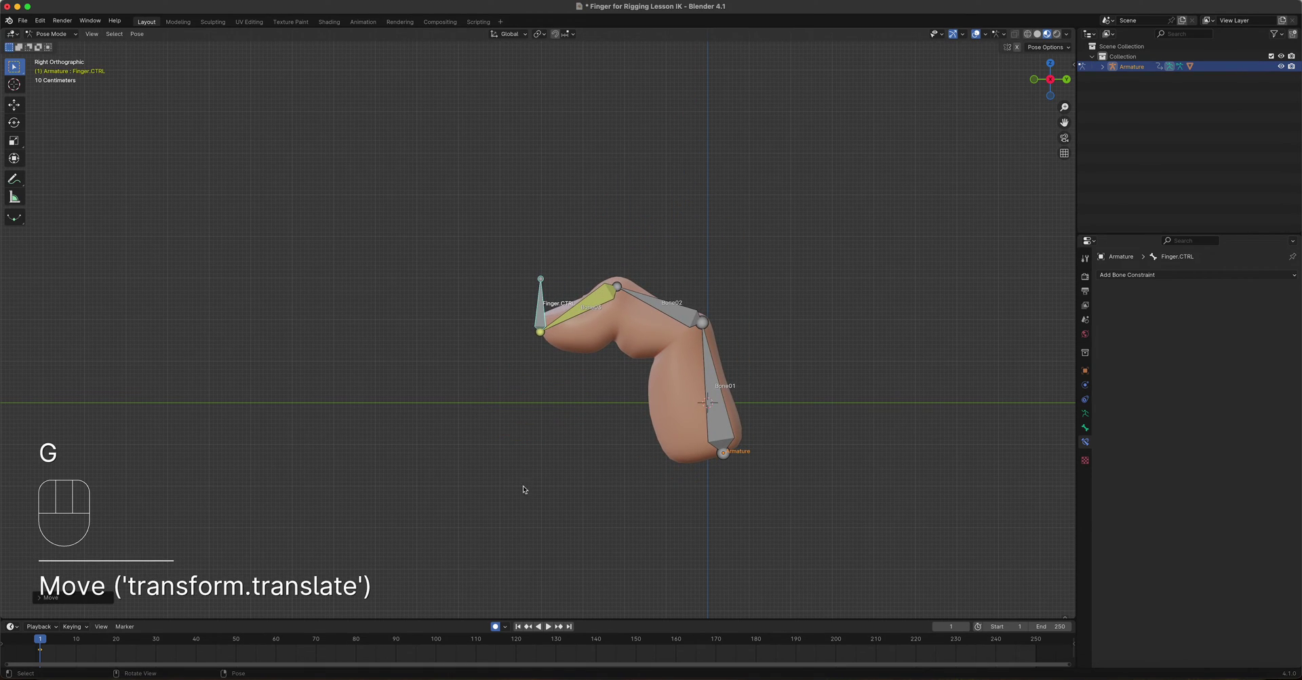
pyautogui.click(505, 627)
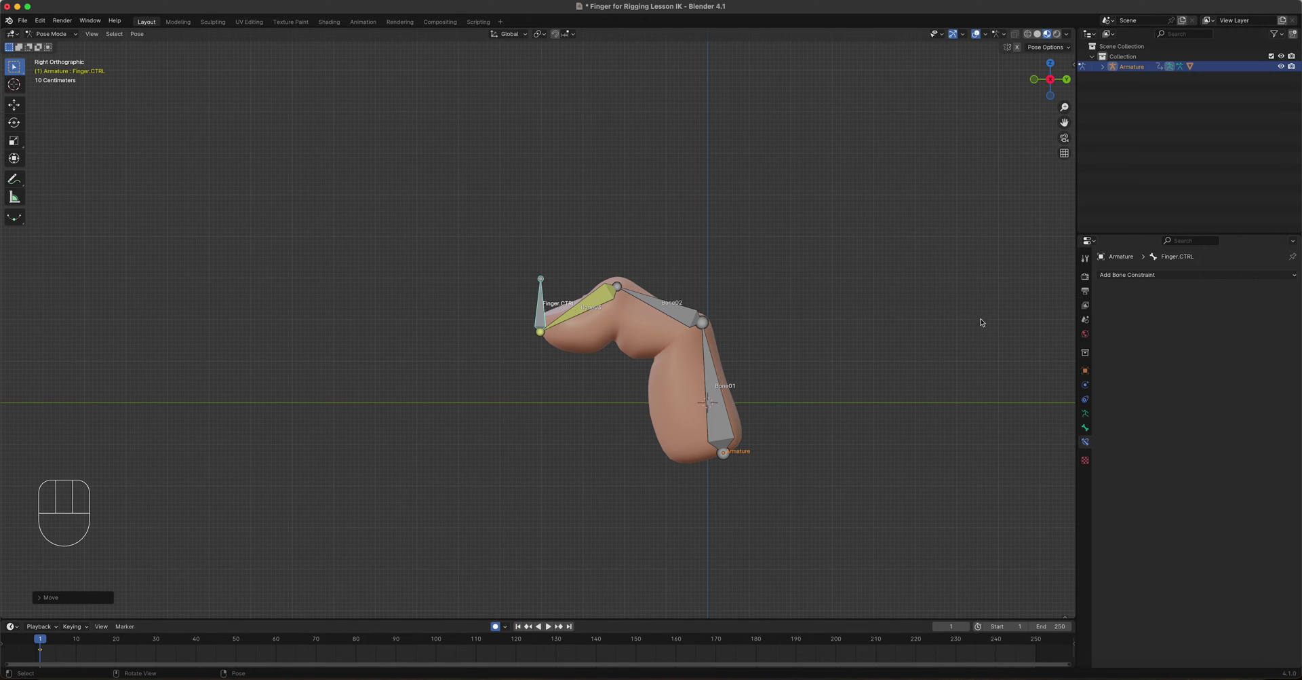
# Show the bone's transform values and move Finger.CTRL slightly lower, to about Y -5.23 m and Z 3.92 m.
pyautogui.press('n')
pyautogui.click(1070, 67)
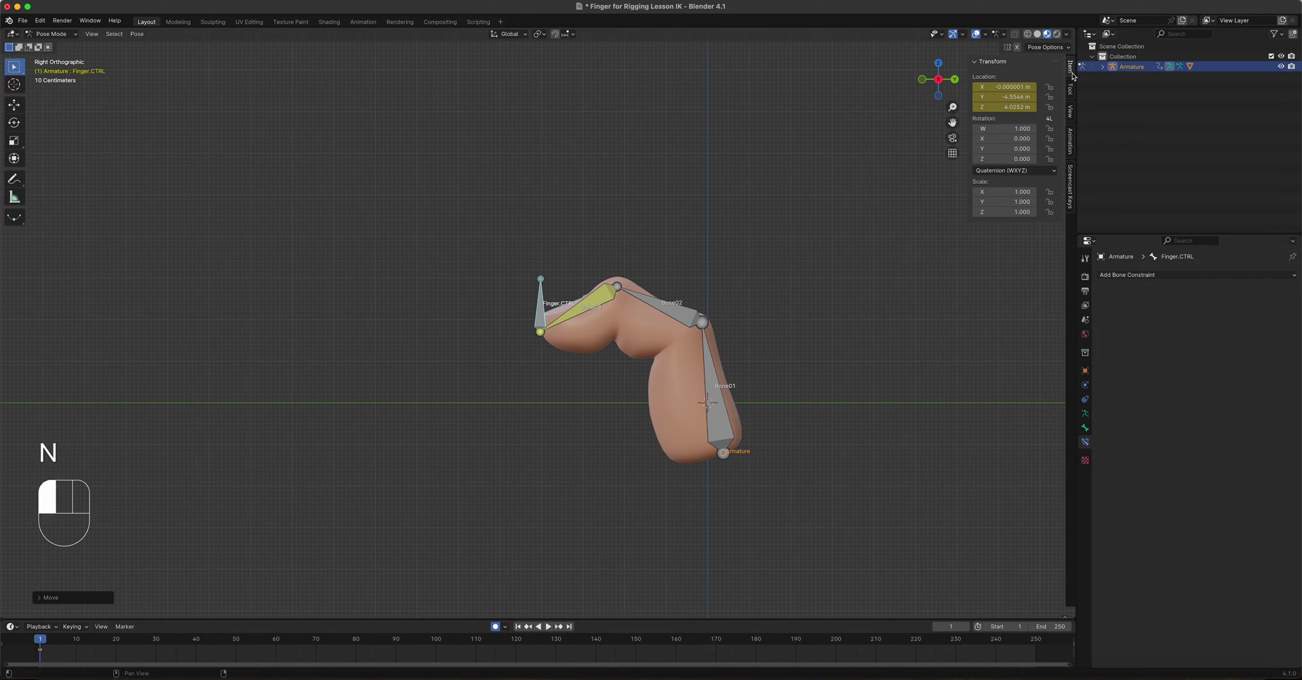
pyautogui.press('g')
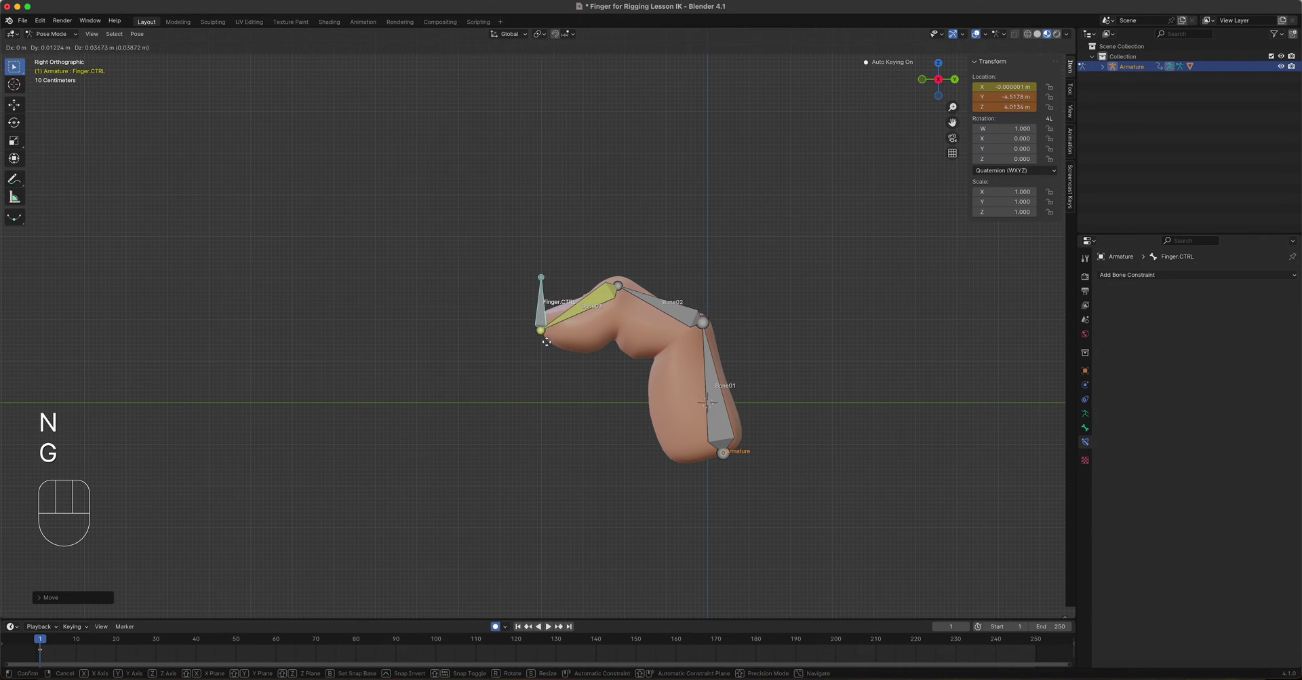
pyautogui.click(551, 380)
# Turn Only Active Keying Set on and off again in the auto-keying options.
pyautogui.click(505, 627)
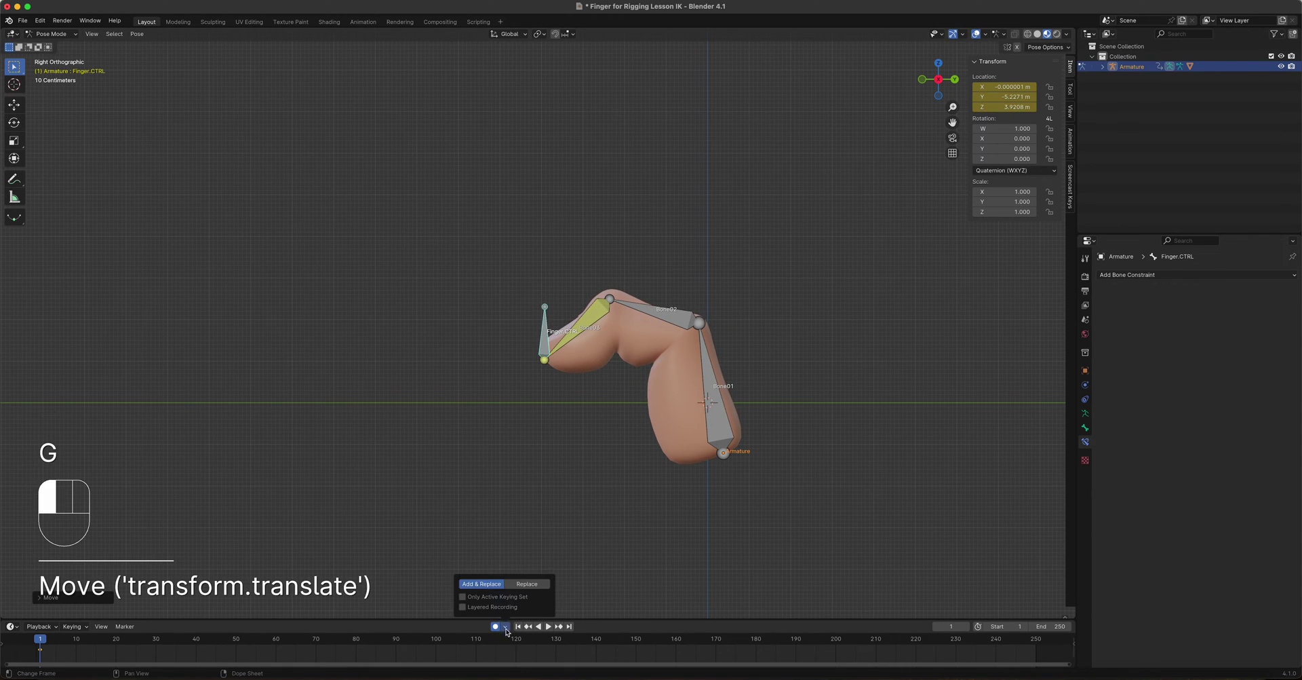
pyautogui.click(464, 597)
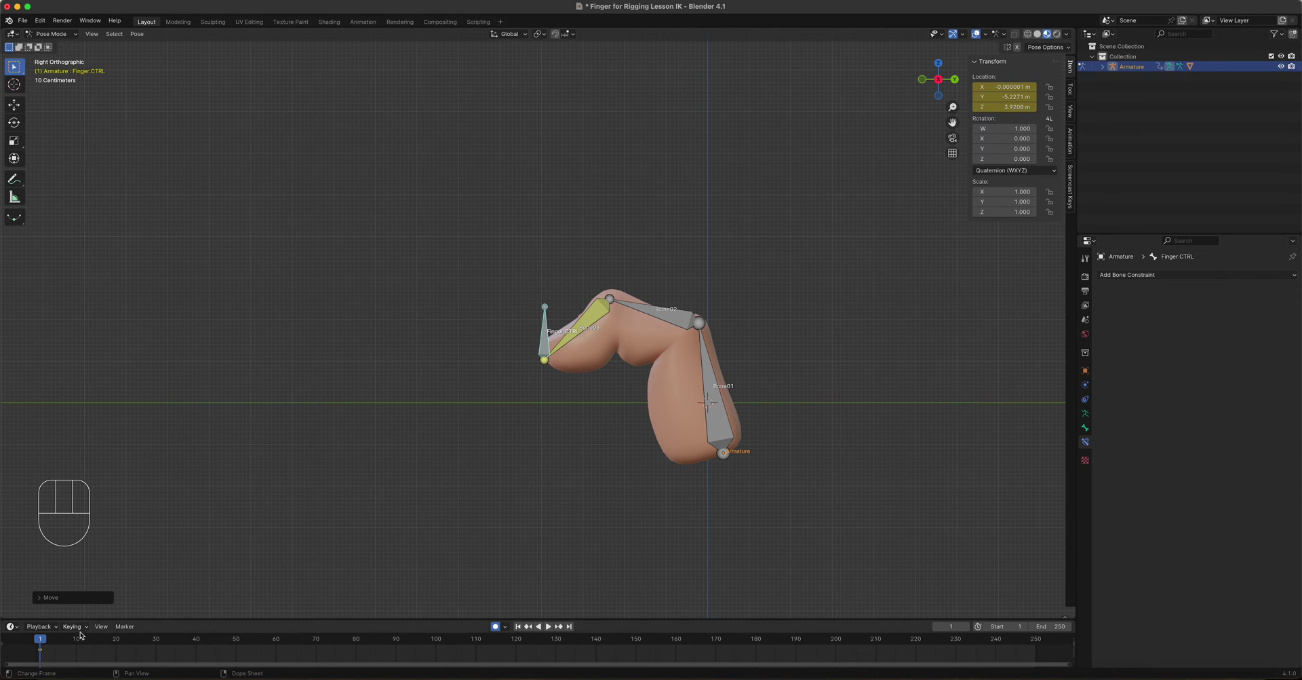
pyautogui.click(506, 626)
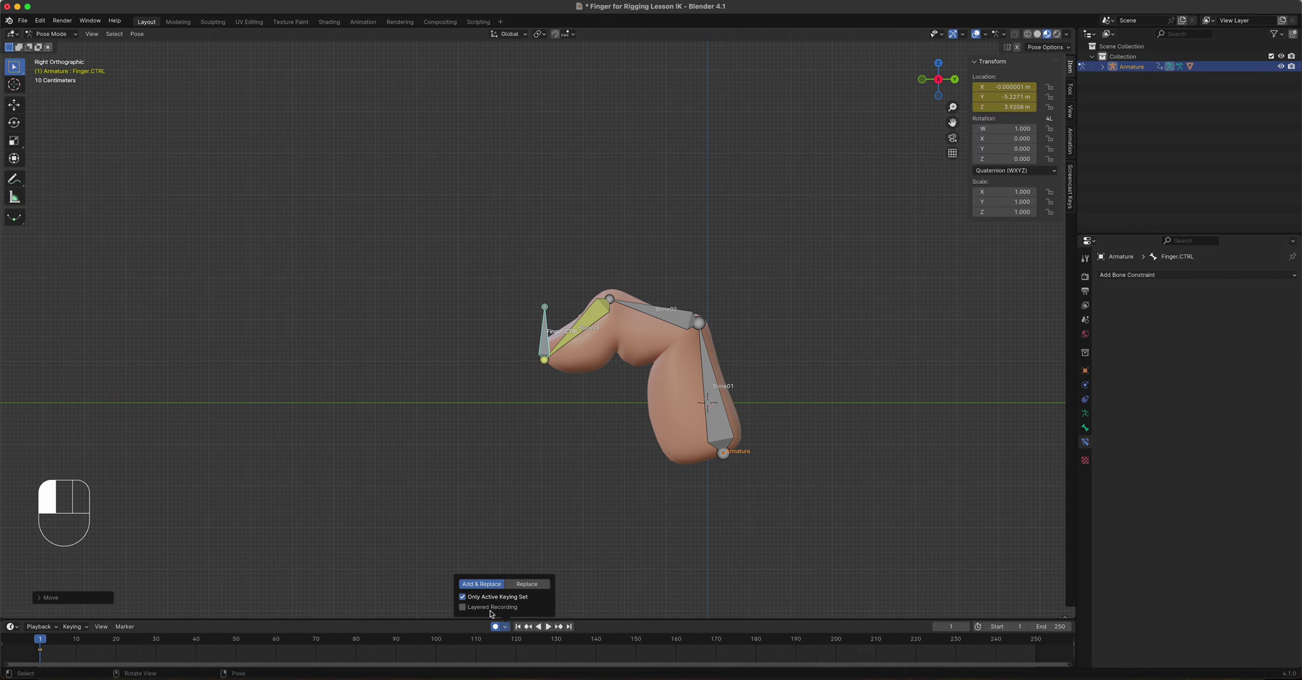
pyautogui.click(463, 600)
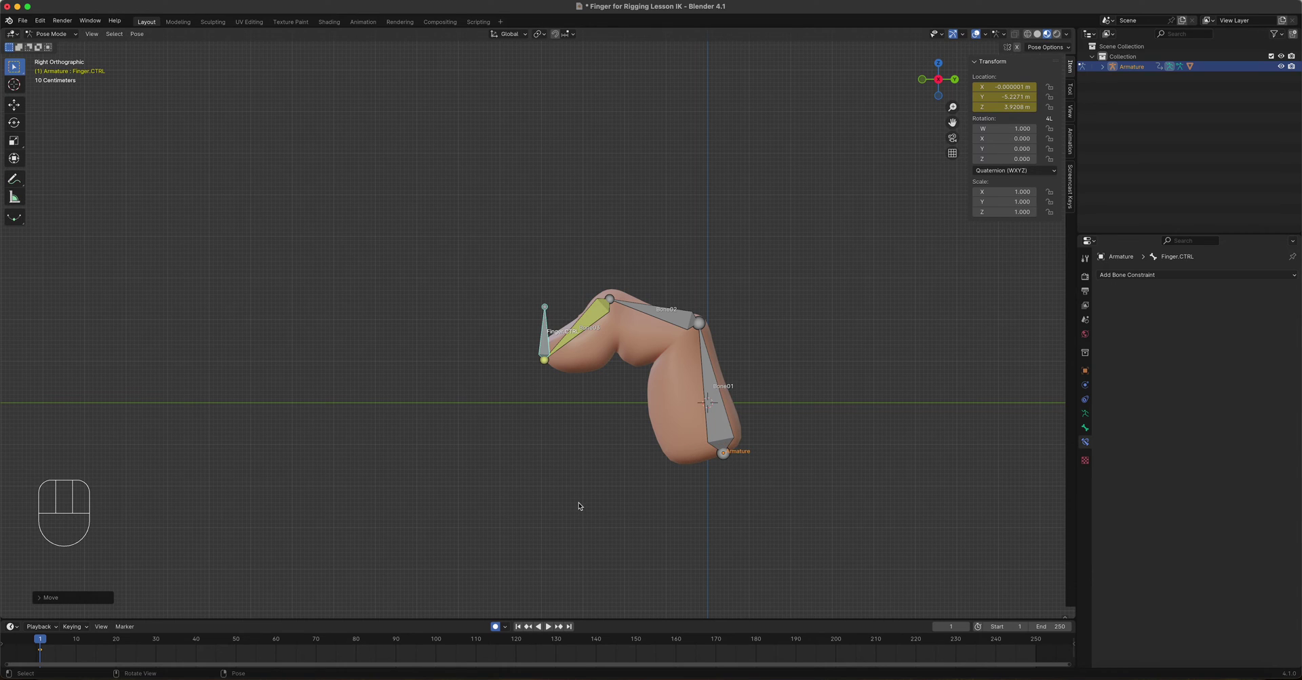
# Try inserting keyframes on Finger.CTRL at frame 1 and undo each of them.
pyautogui.press('i')
pyautogui.press('i')
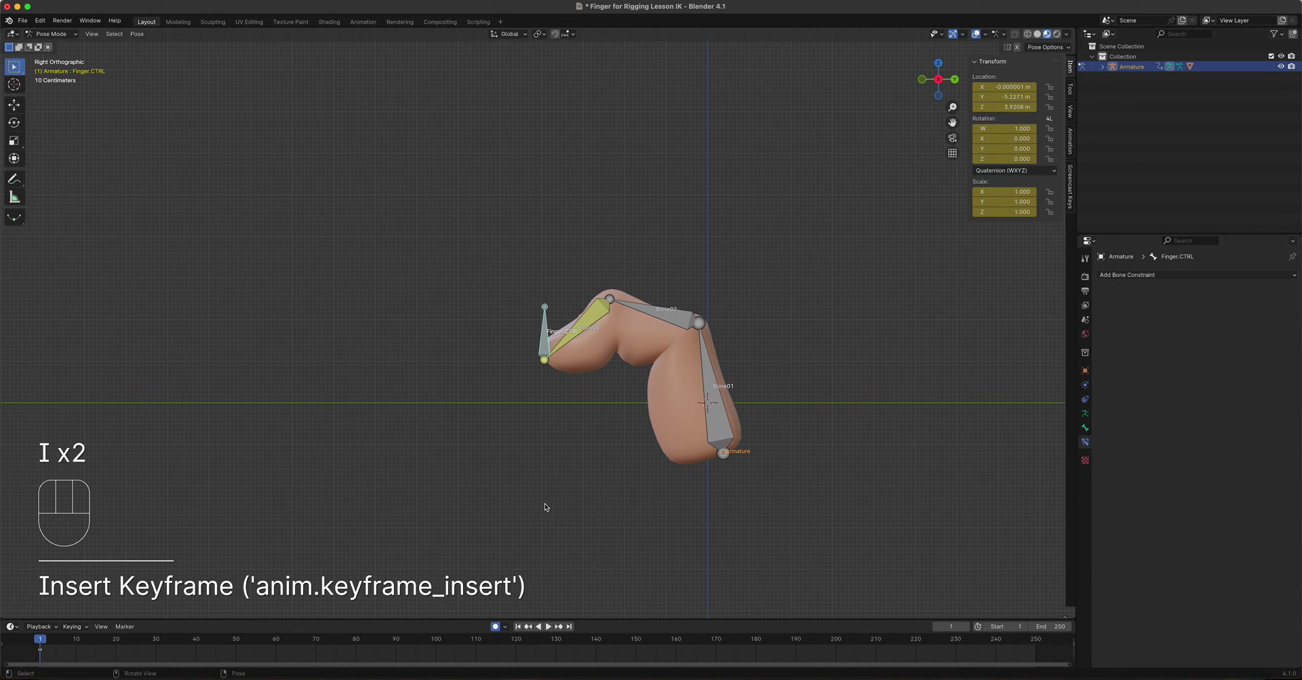
pyautogui.press('i')
pyautogui.press('i')
pyautogui.press('i')
pyautogui.press('super+z')
pyautogui.press('super+z')
pyautogui.press('super+z')
pyautogui.press('super+z')
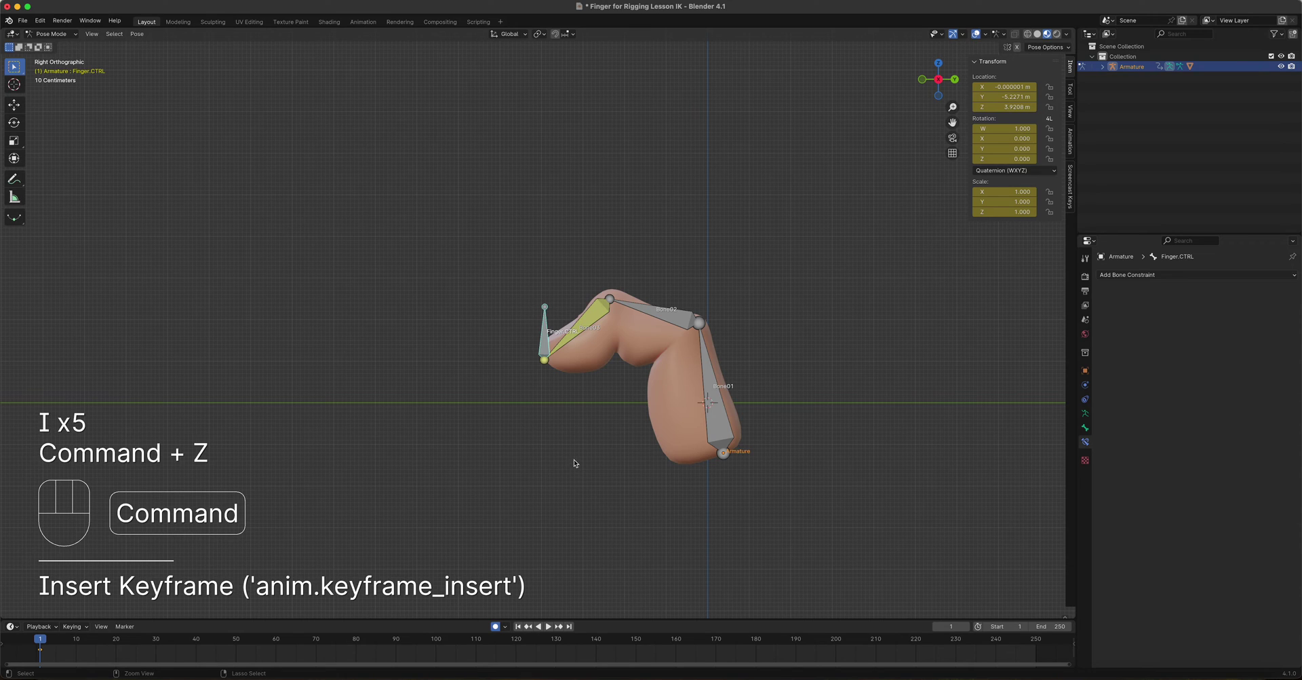
pyautogui.press('super+z')
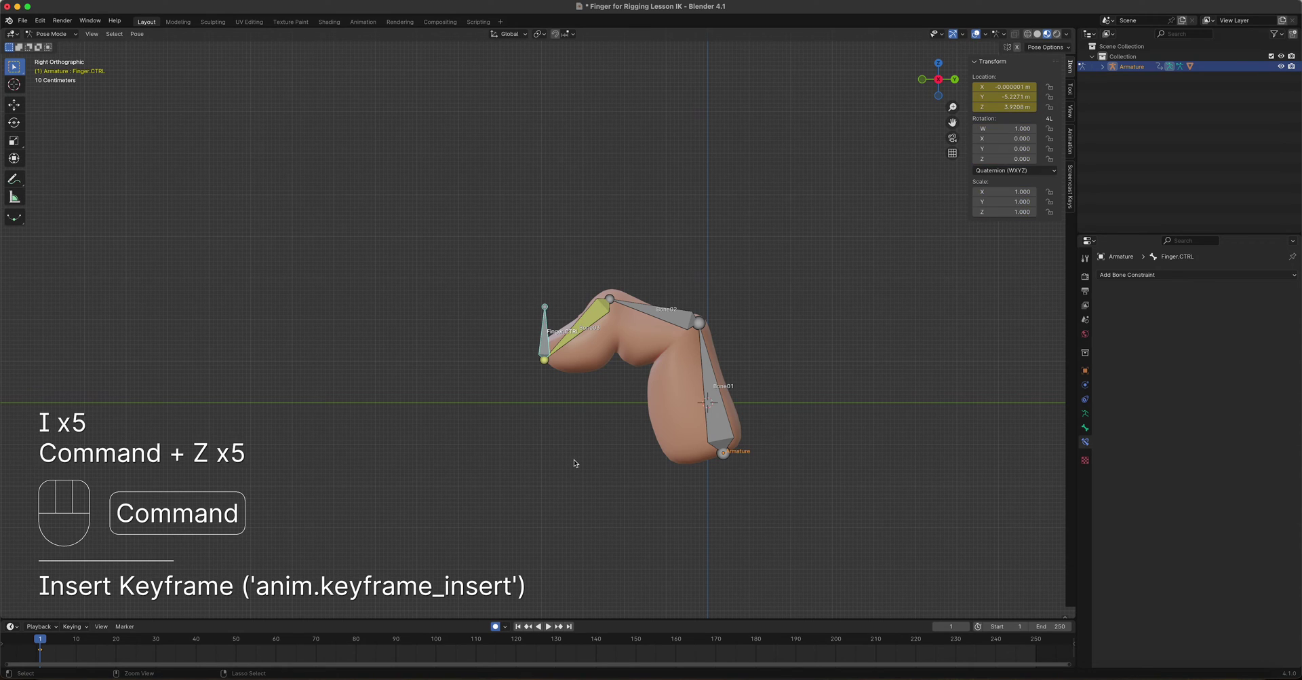
pyautogui.press('k')
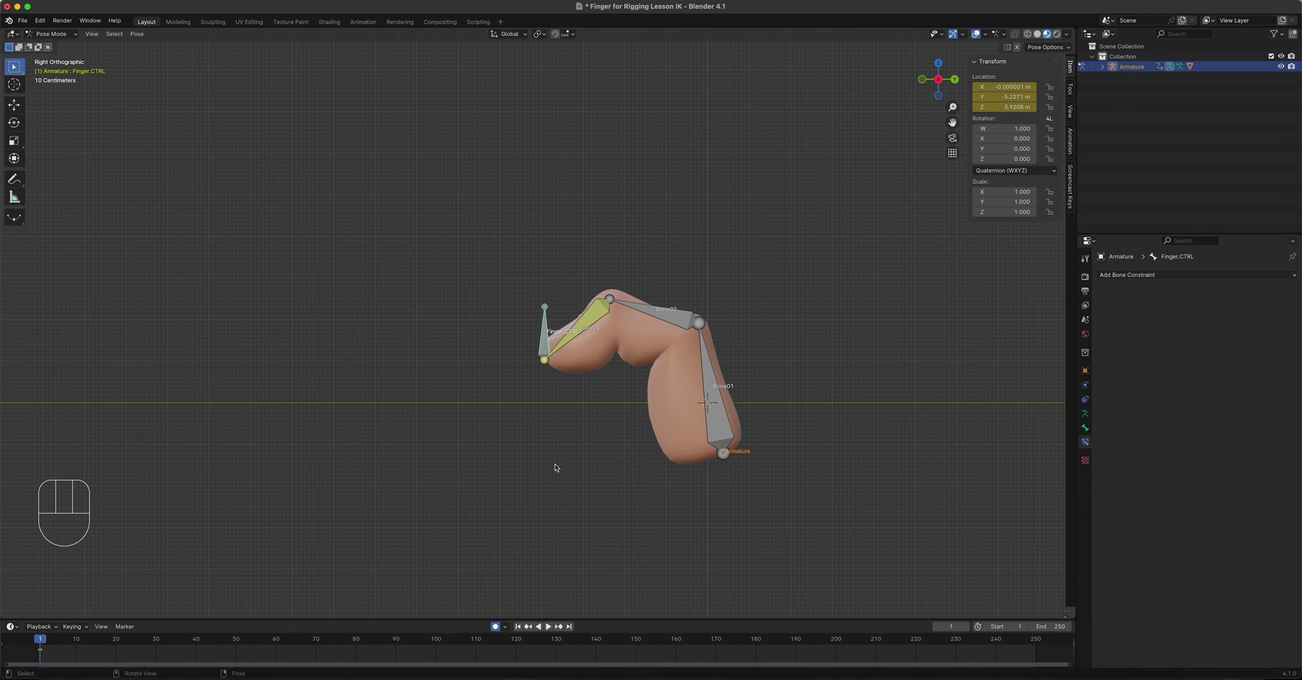
pyautogui.press('i')
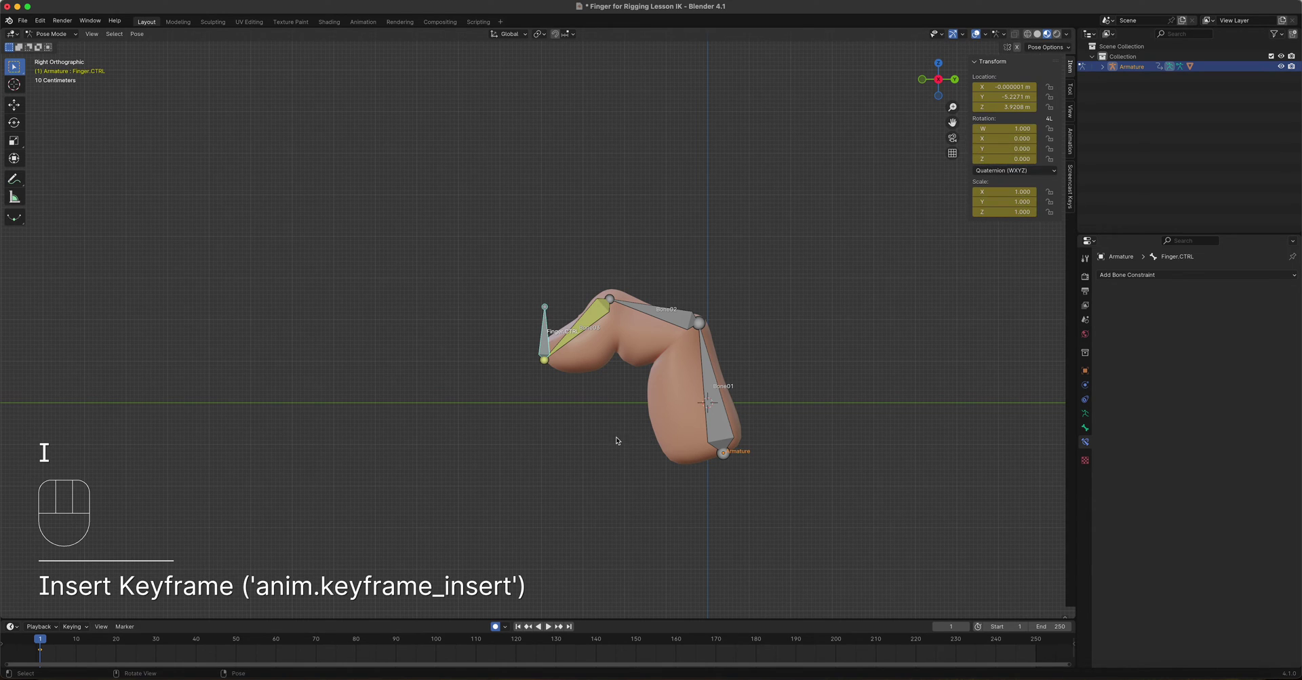
pyautogui.press('super+z')
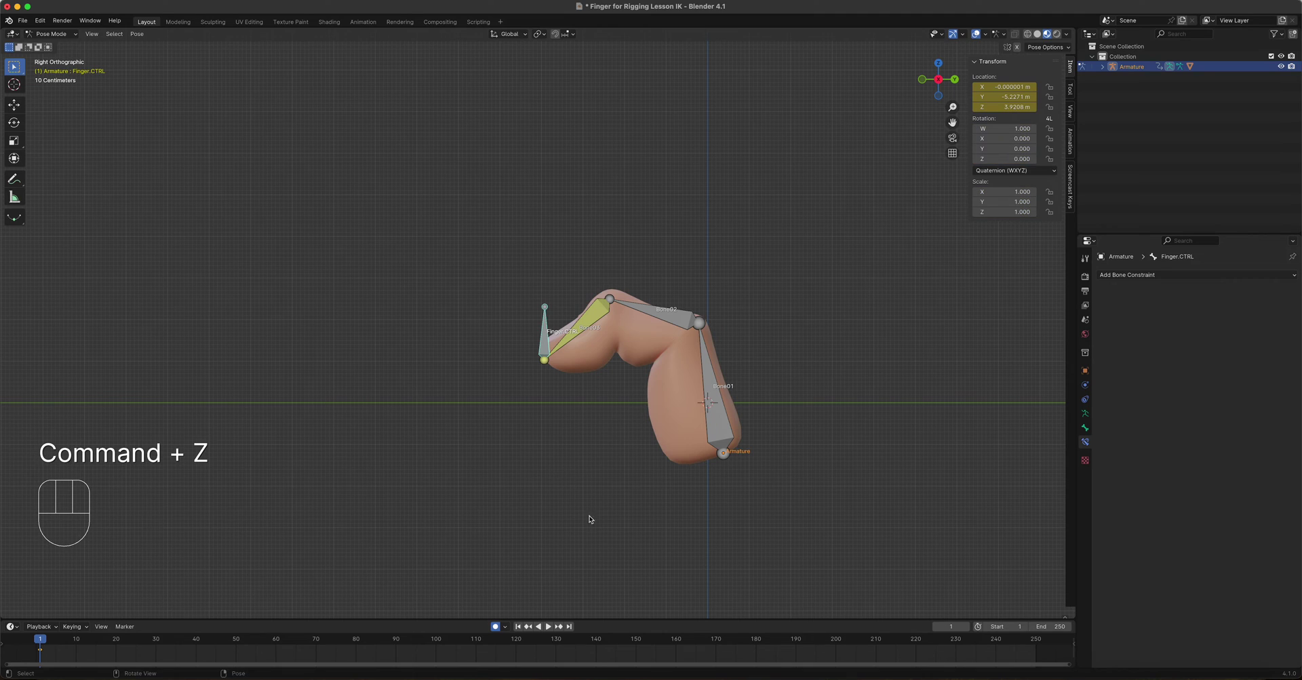
# Check the auto-keying options and insert a location, rotation and scale keyframe on Finger.CTRL at frame 1.
pyautogui.click(505, 626)
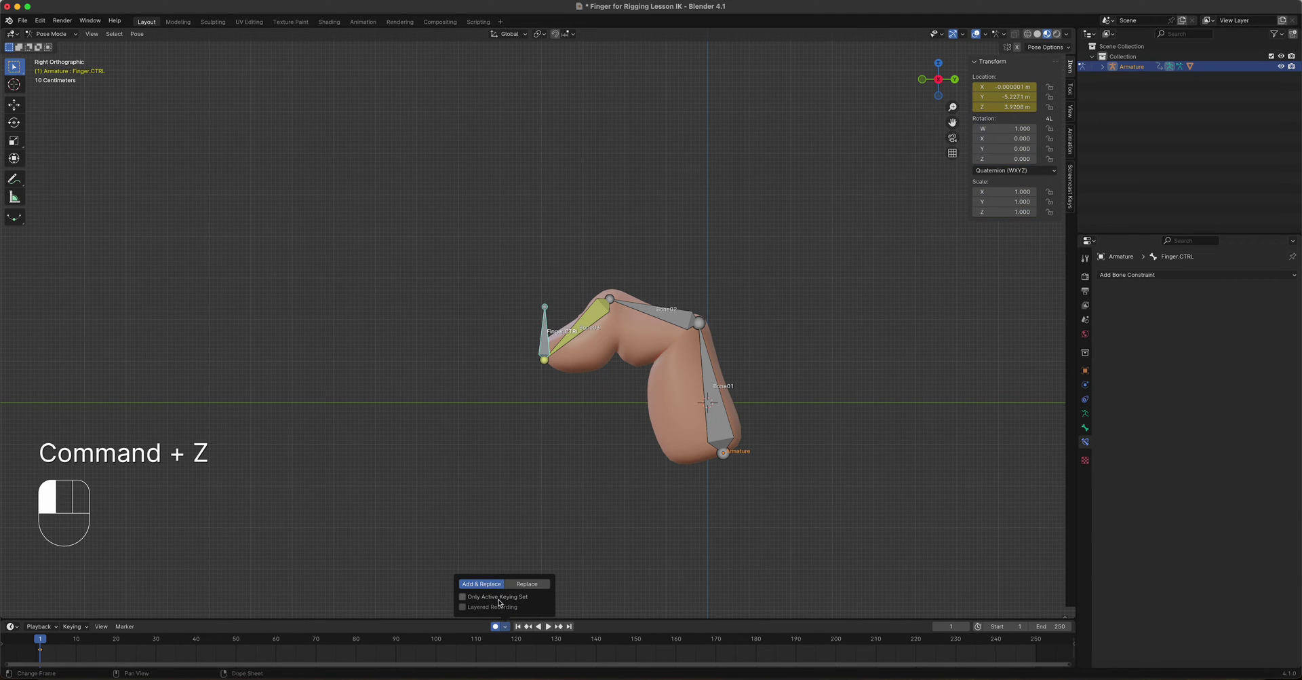
pyautogui.press('i')
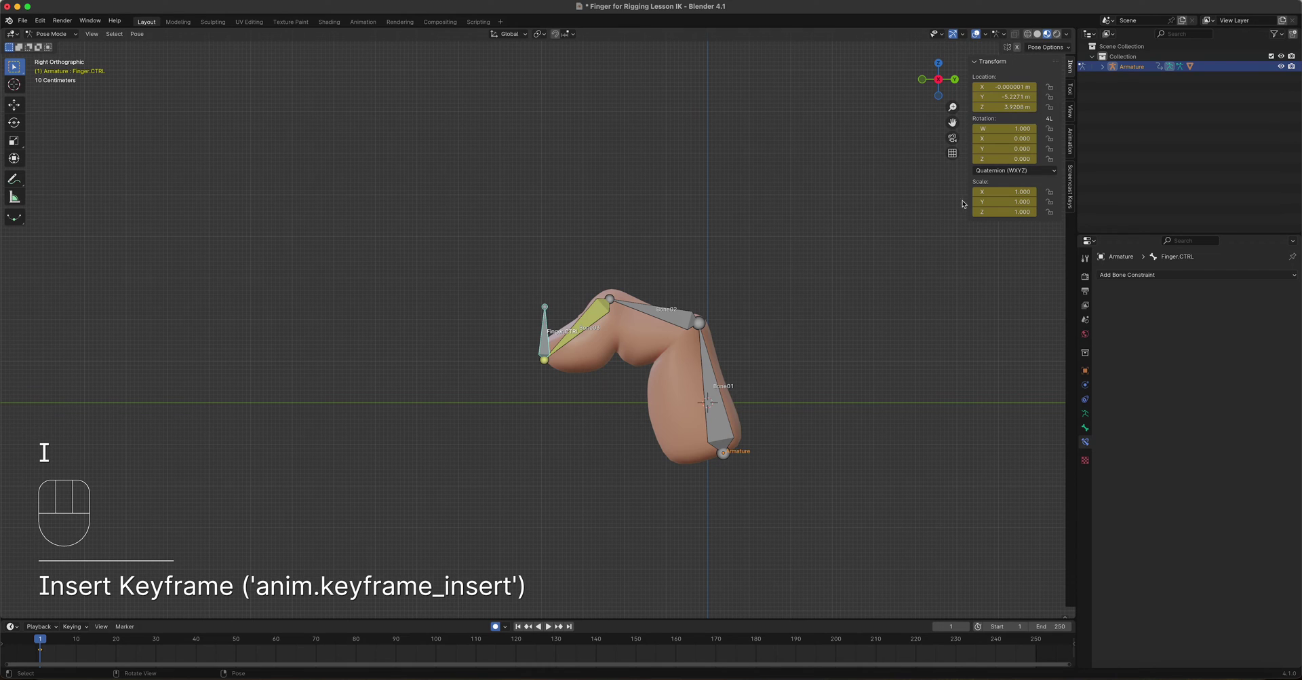
# Enlarge the timeline, expand the Finger.CTRL keyframe channels and select its X, Y and Z Location channels.
pyautogui.click(5, 639)
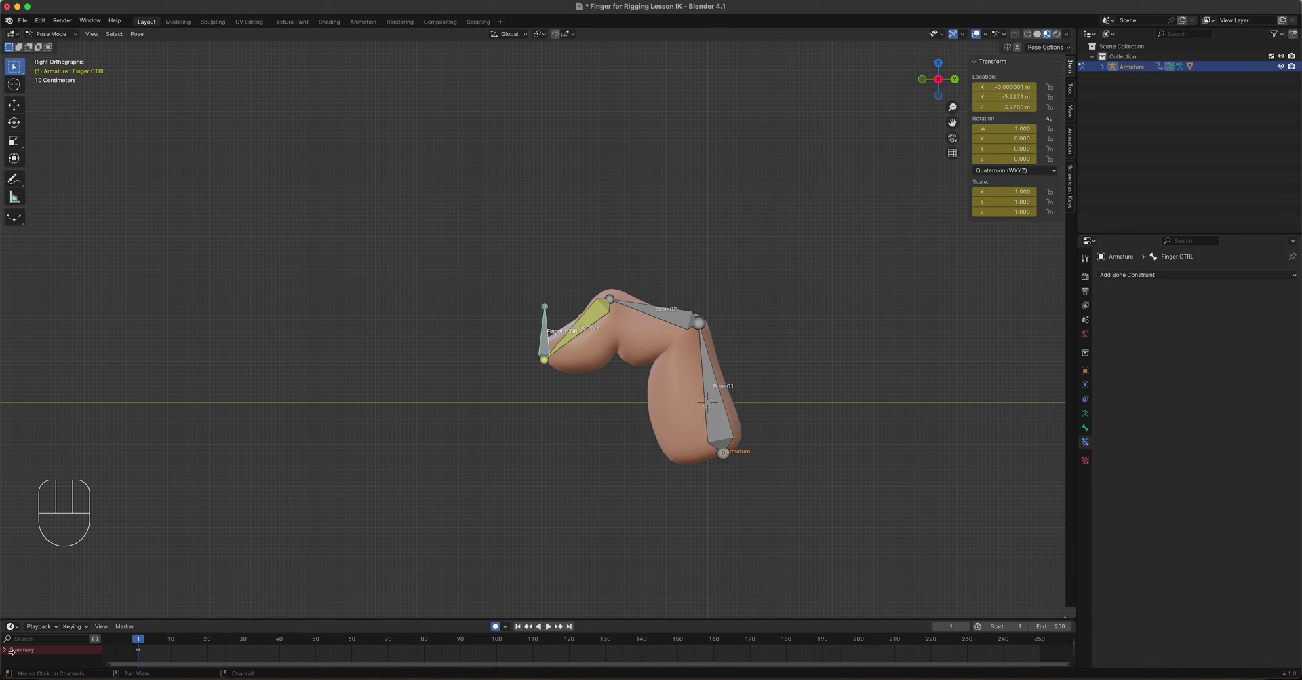
pyautogui.click(4, 650)
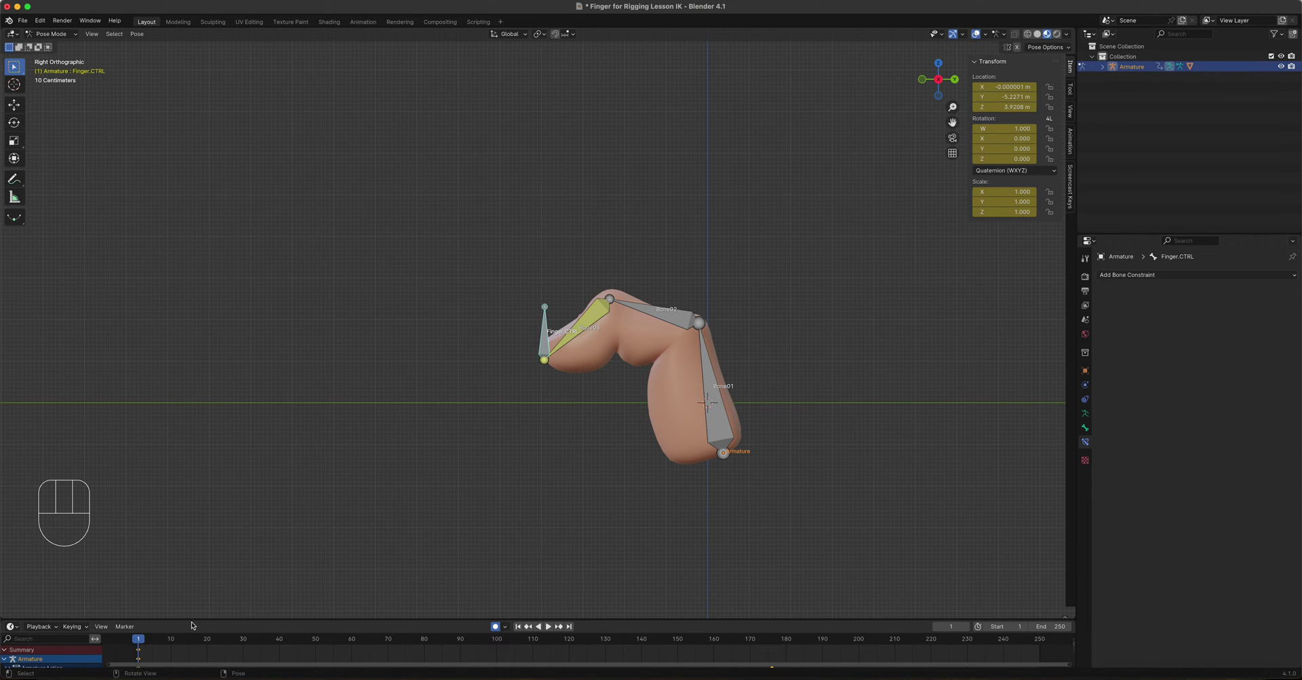
pyautogui.moveTo(192, 617); pyautogui.dragTo(226, 470)
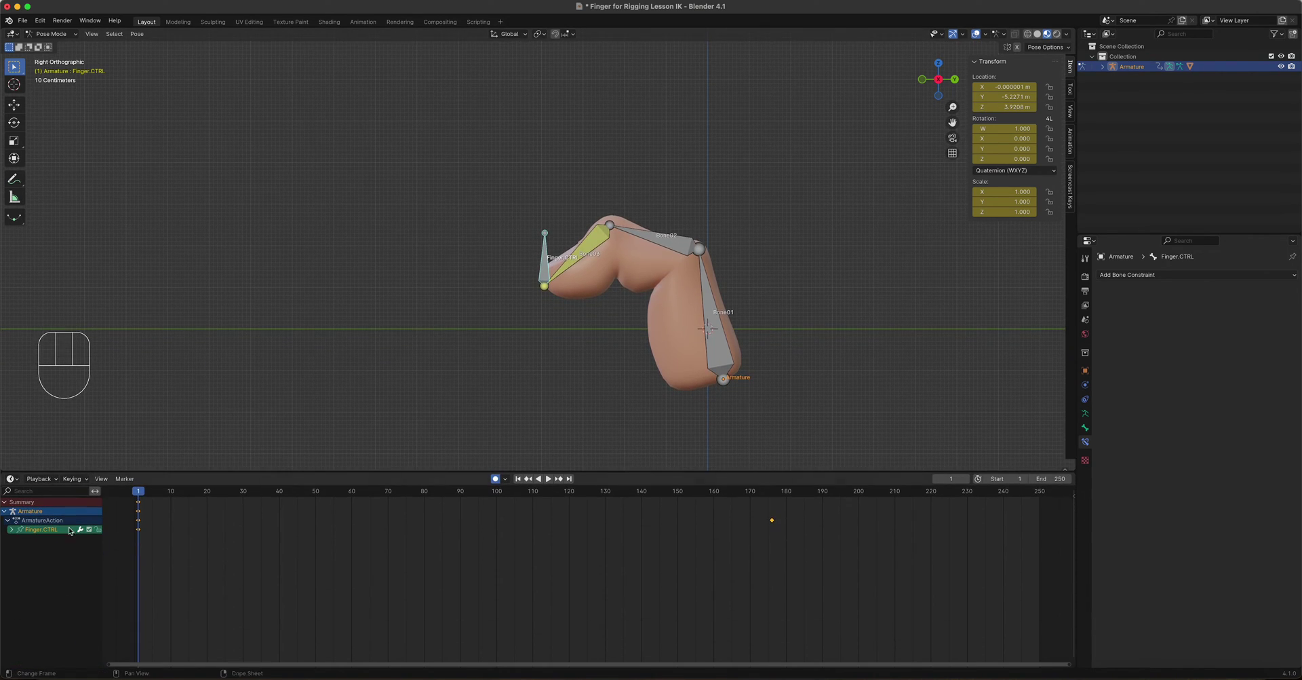
pyautogui.click(11, 530)
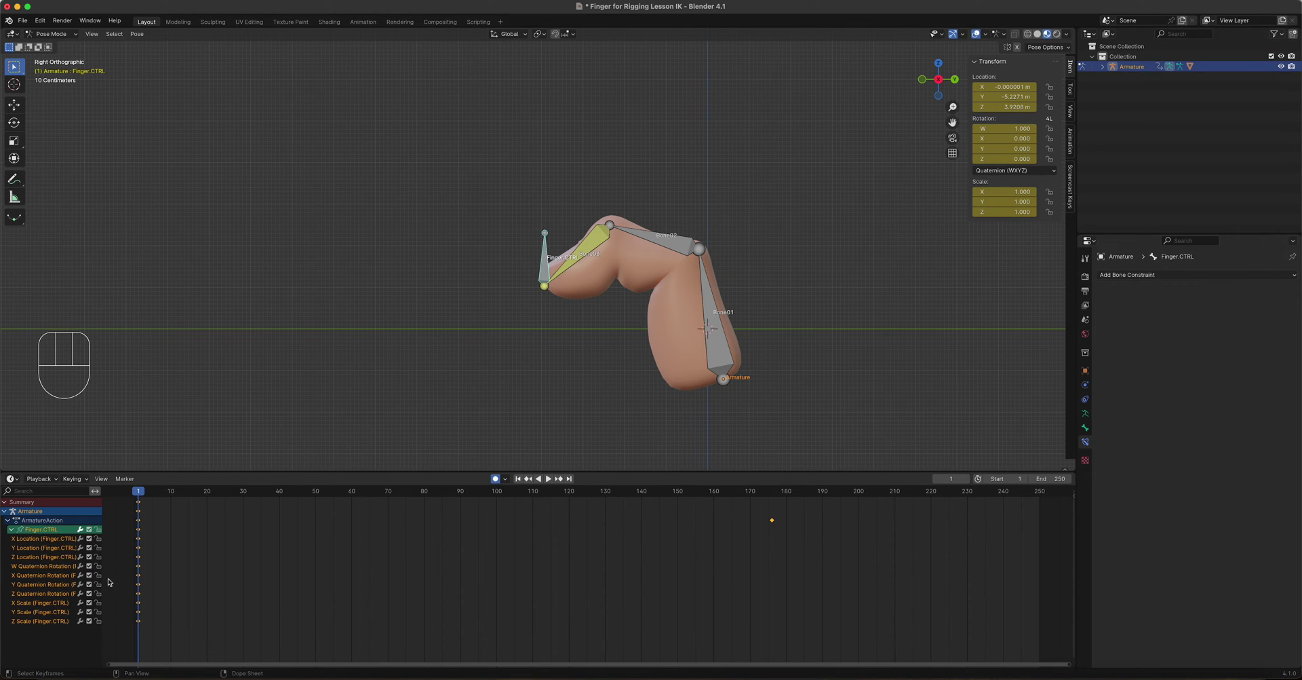
pyautogui.click(50, 540)
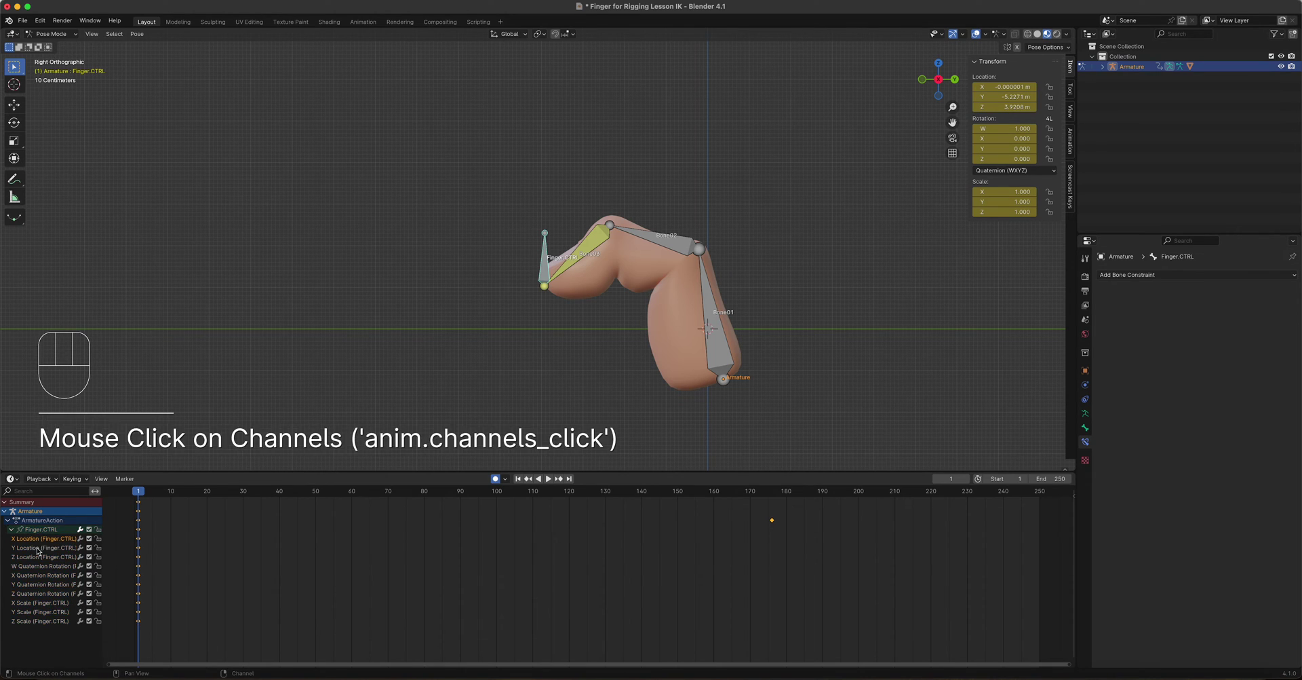
pyautogui.keyDown('shift'); pyautogui.click(38, 548); pyautogui.keyUp('shift')
# Try an all-channel keyframe on Finger.CTRL at frame 20, undo it, and insert a Location keyframe instead.
pyautogui.click(207, 491)
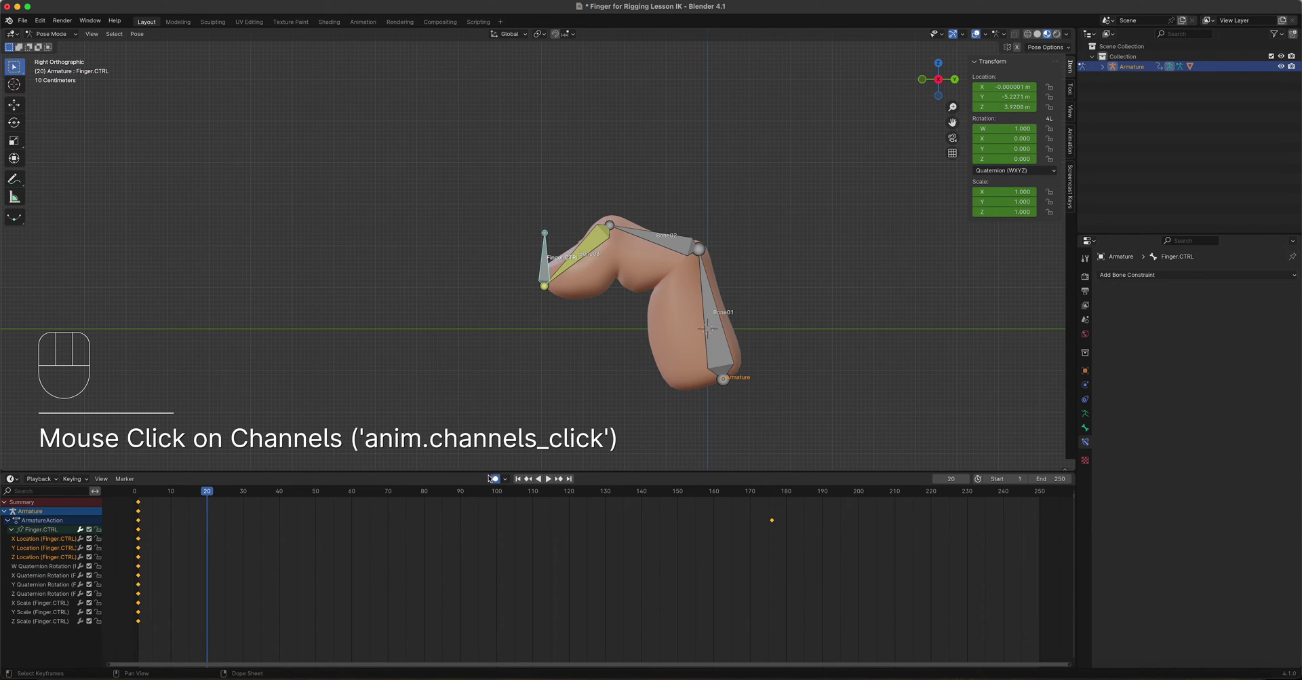
pyautogui.press('i')
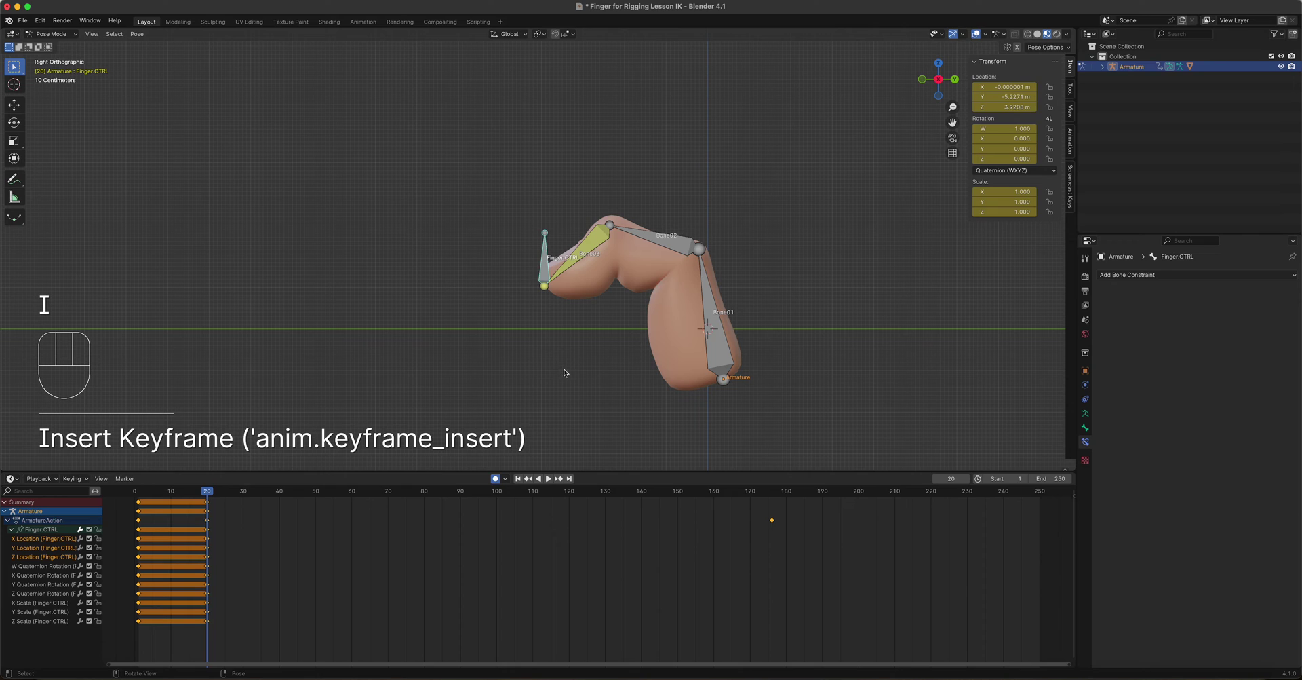
pyautogui.press('super+z')
pyautogui.press('k')
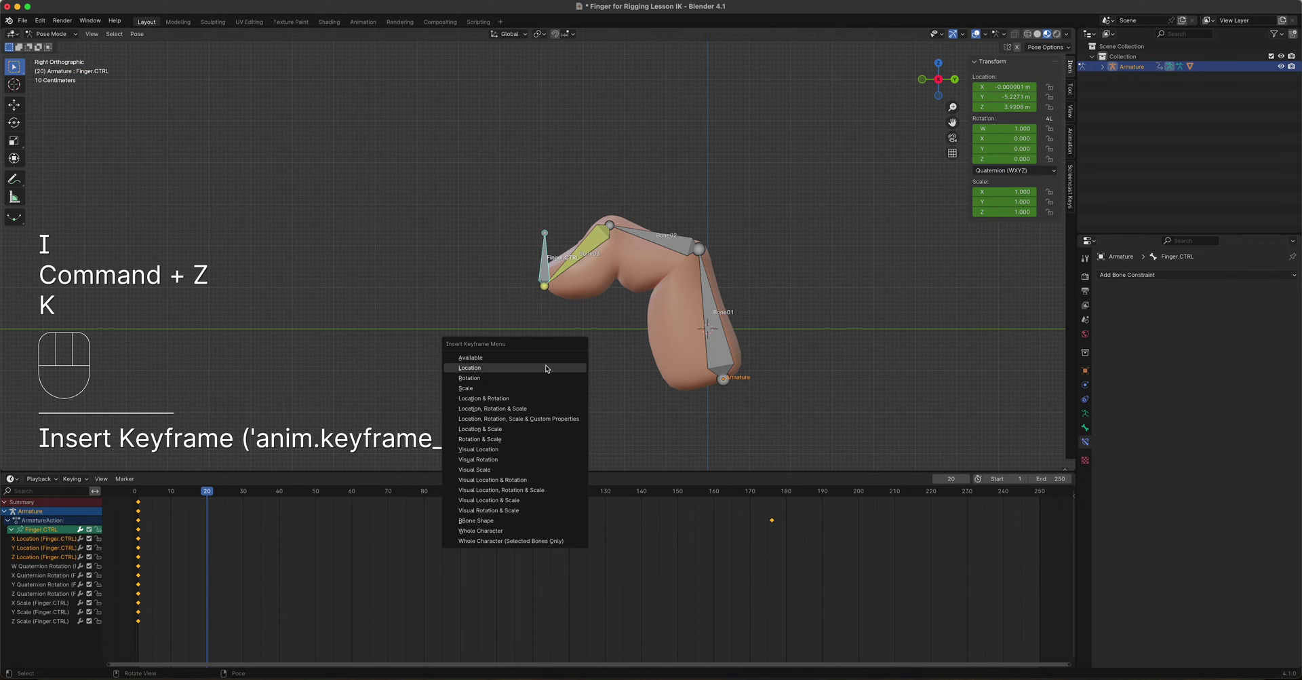
pyautogui.click(541, 368)
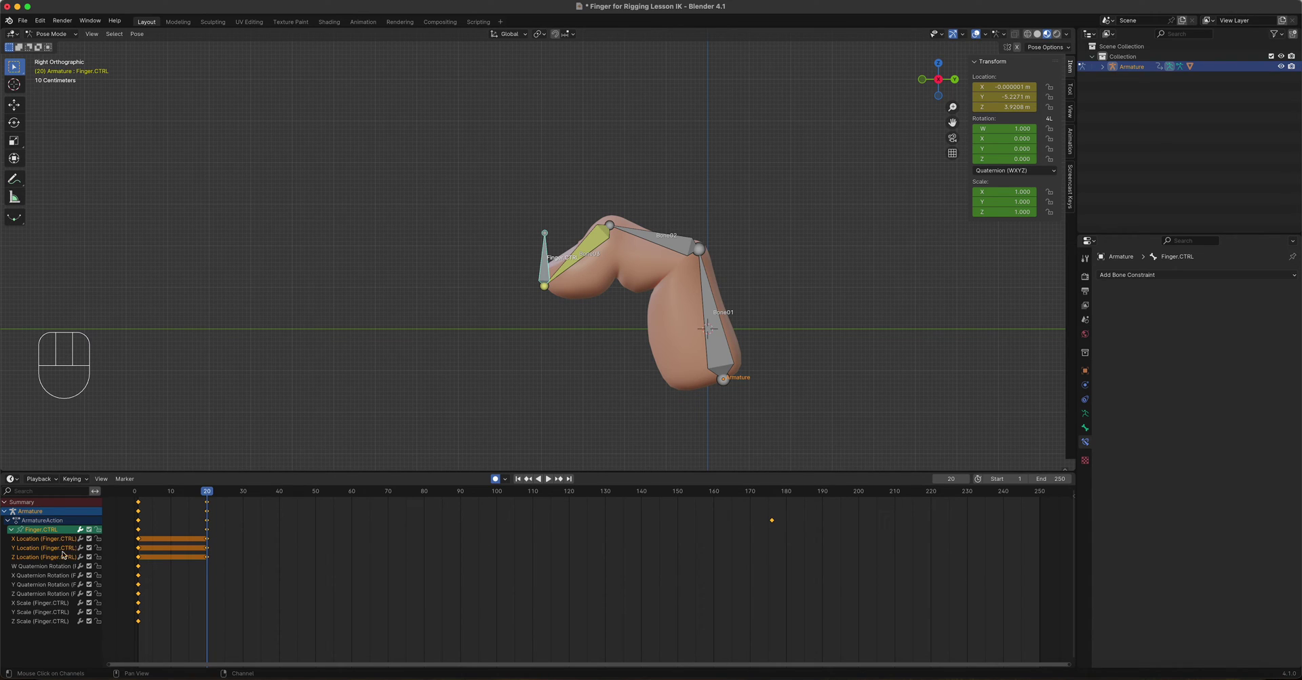
# Undo the frame 20 location keyframe and the preceding changes back through the frame 1 rotation and scale keys.
pyautogui.press('super+z')
pyautogui.press('super+z')
pyautogui.press('super+z')
pyautogui.press('super+z')
pyautogui.press('super+z')
pyautogui.press('super+z')
pyautogui.press('super+z')
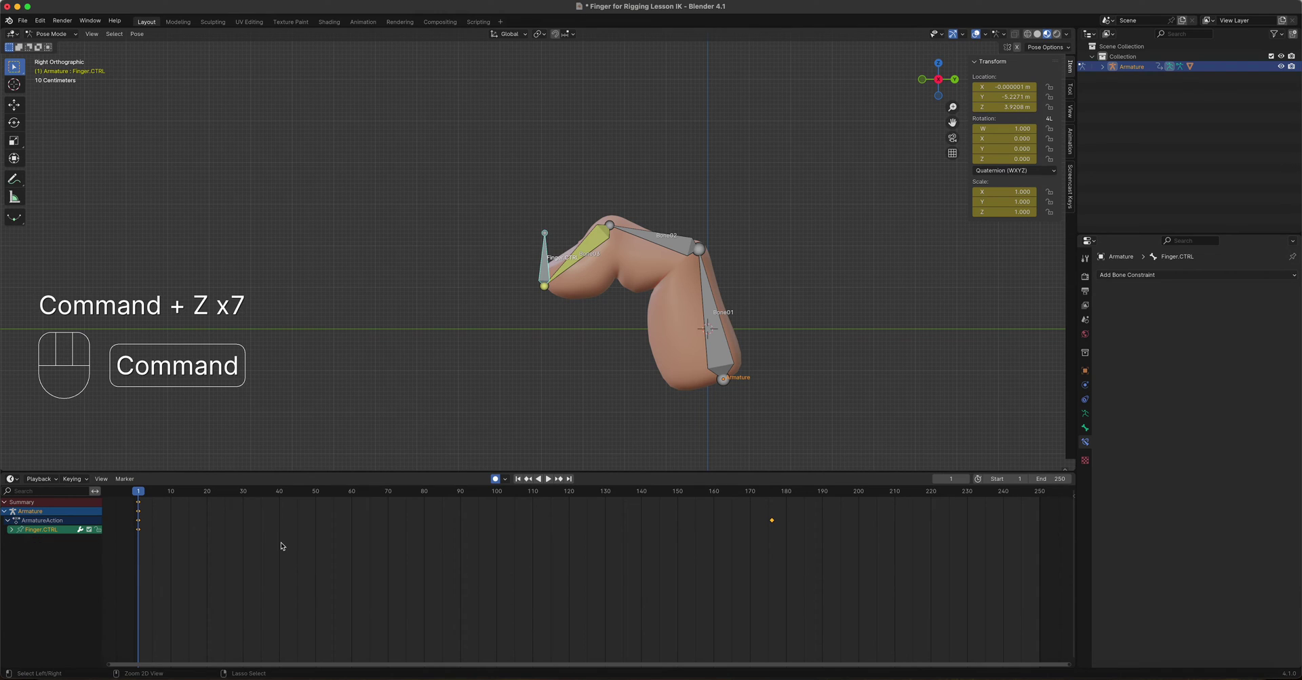
pyautogui.press('super+z')
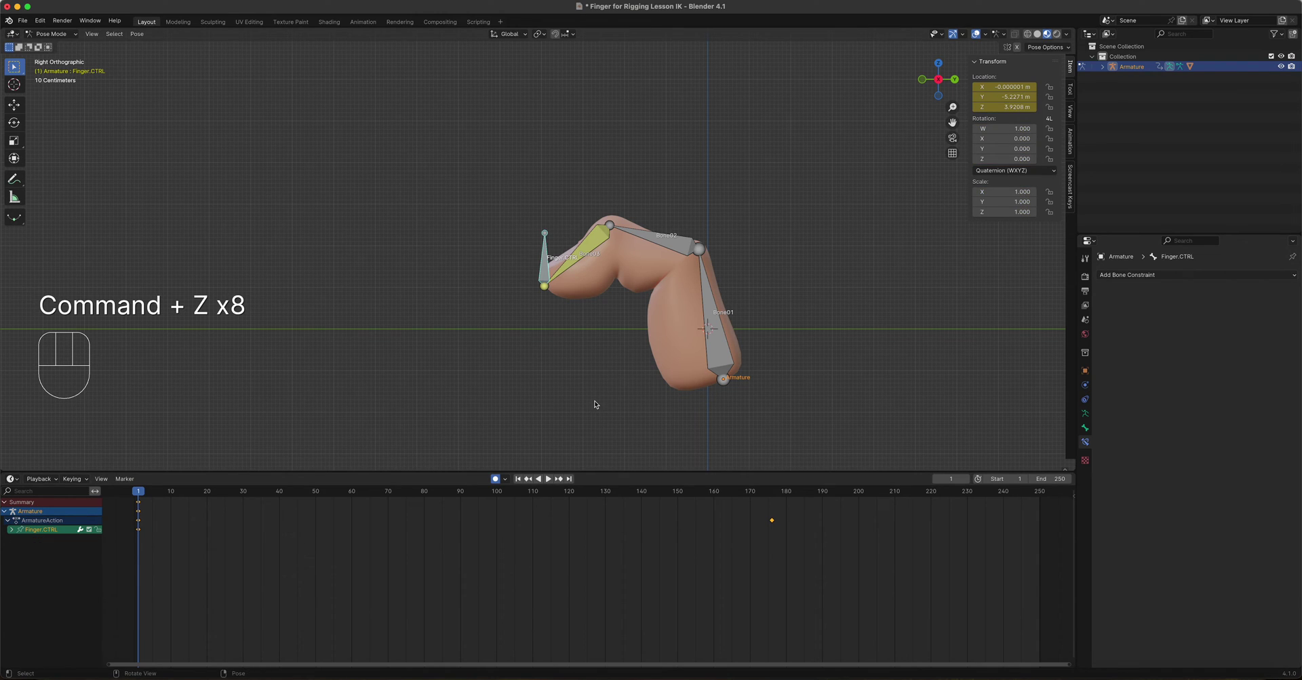
# Shrink the timeline area, select all bones and delete their stray keyframes near frame 176.
pyautogui.moveTo(615, 471); pyautogui.dragTo(614, 523)
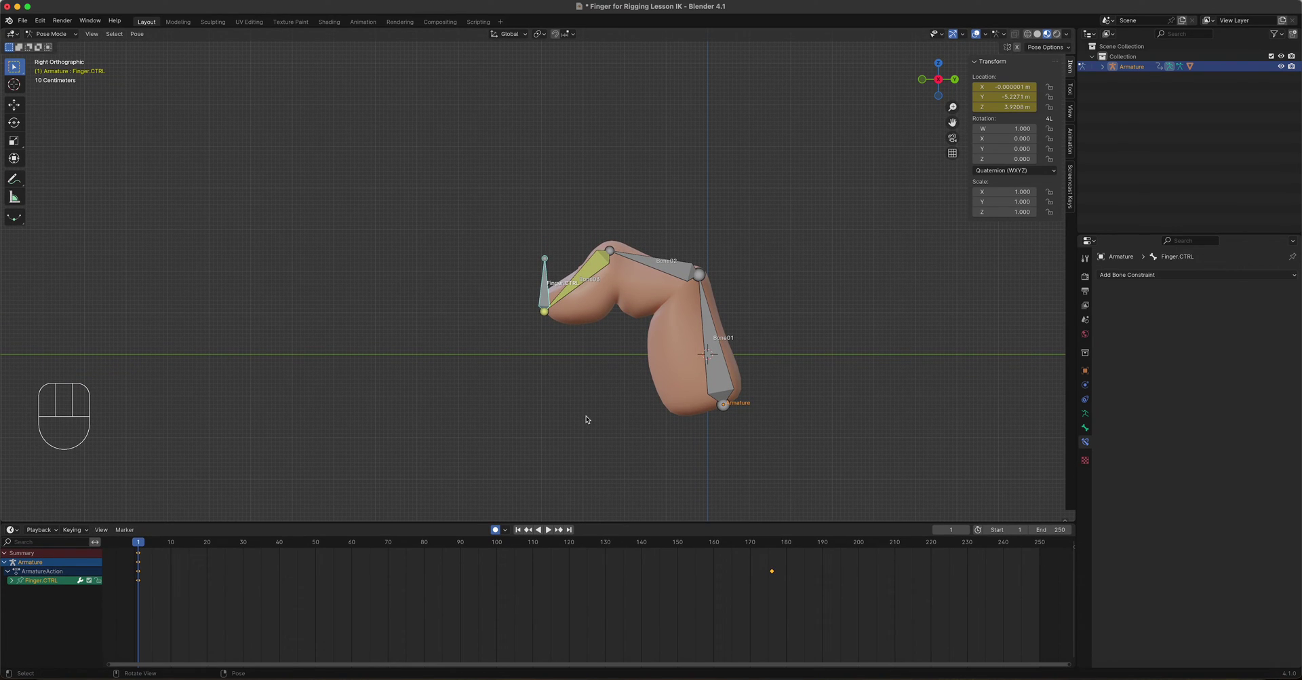
pyautogui.press('k')
pyautogui.click(772, 576)
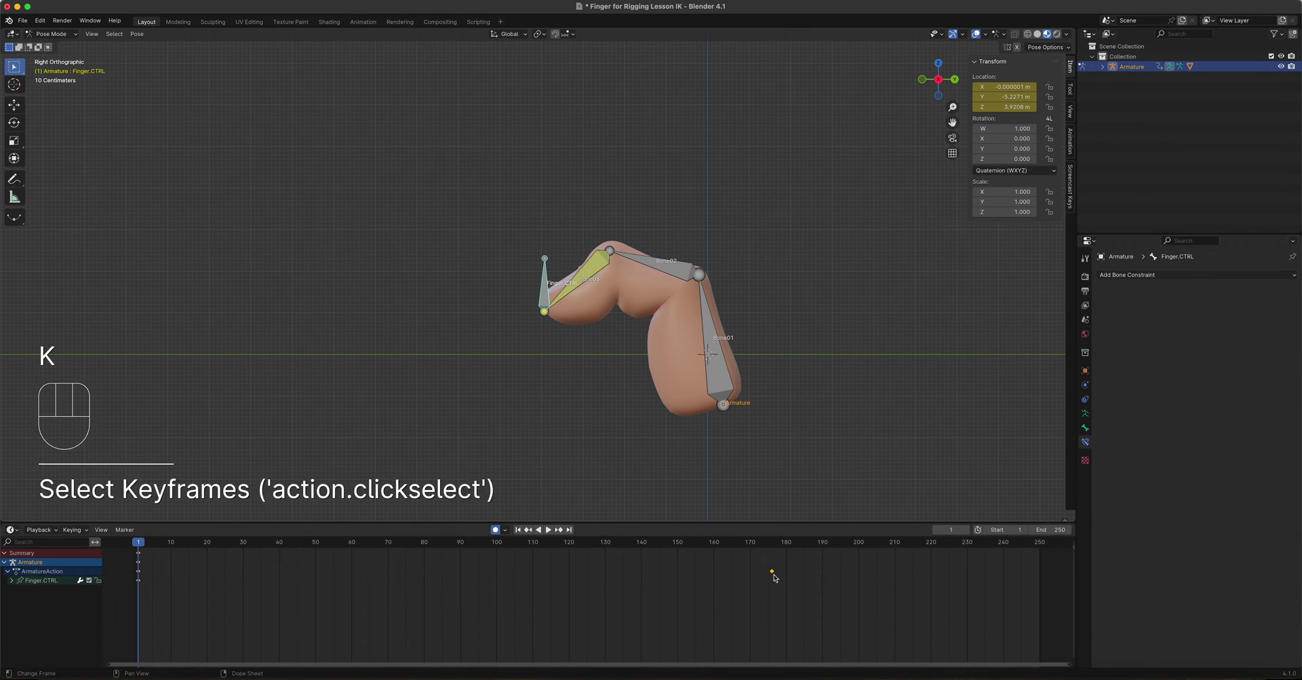
pyautogui.moveTo(792, 590); pyautogui.dragTo(755, 560)
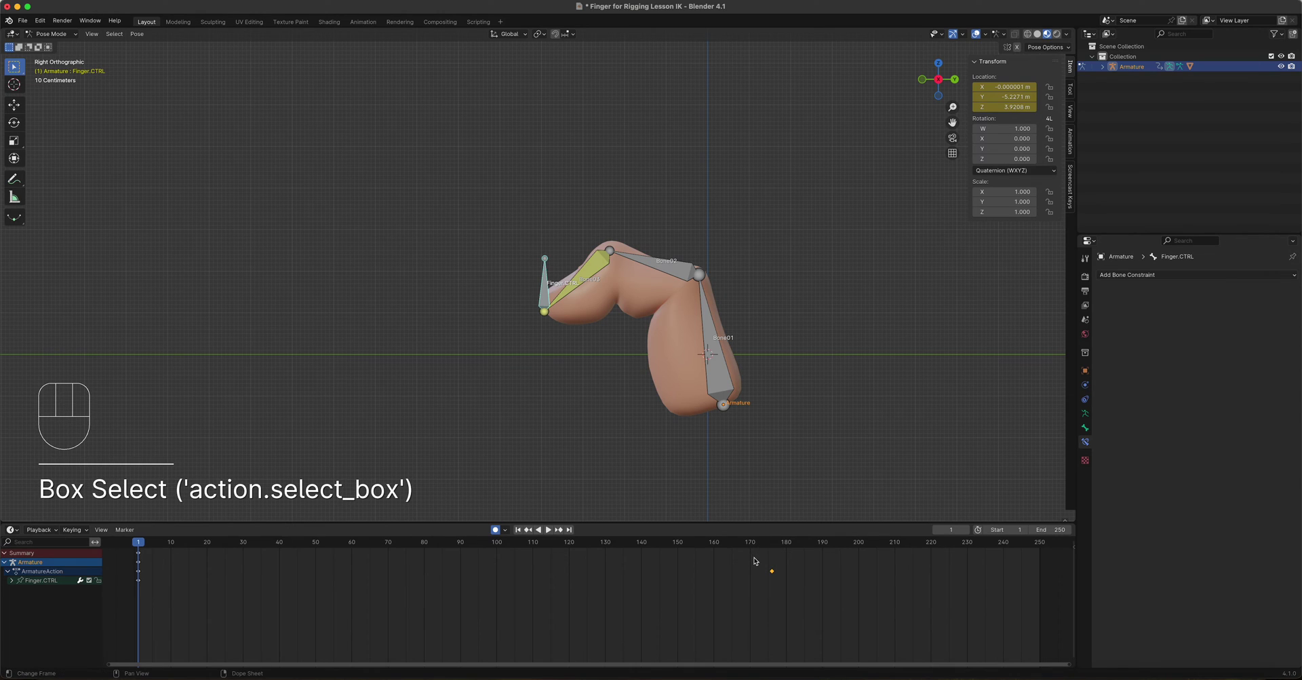
pyautogui.press('x')
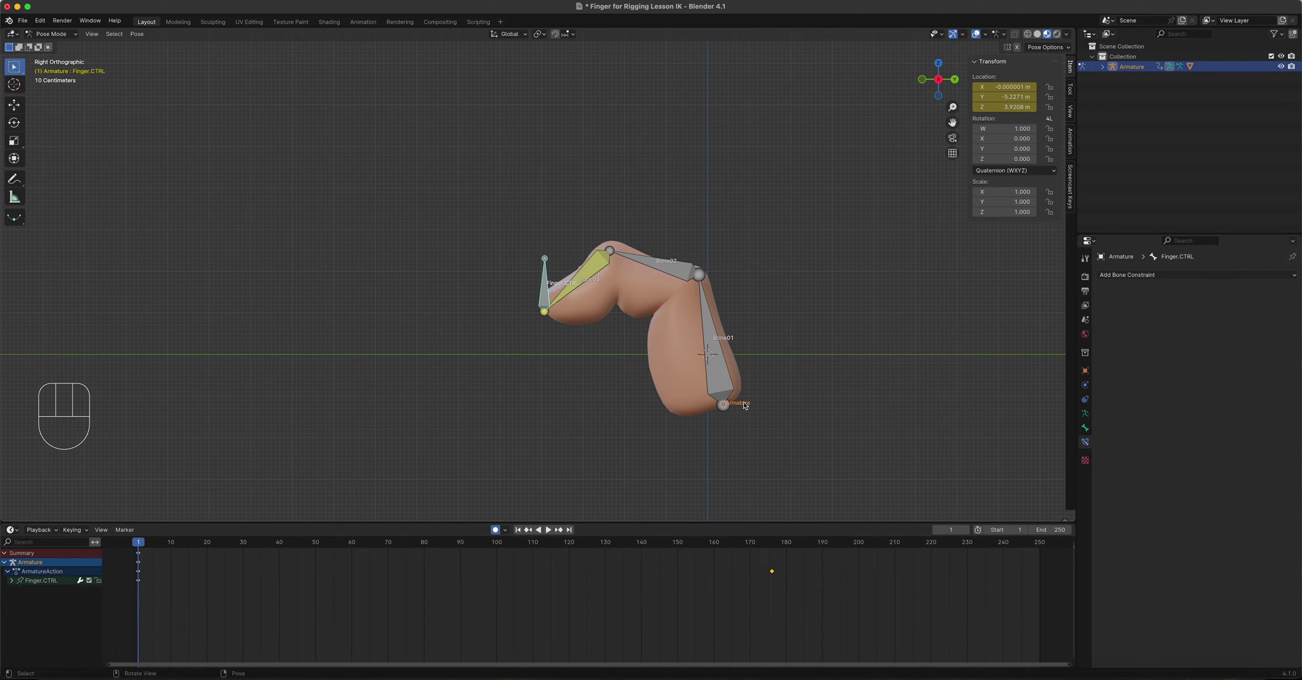
pyautogui.press('a')
pyautogui.moveTo(800, 628); pyautogui.dragTo(738, 538)
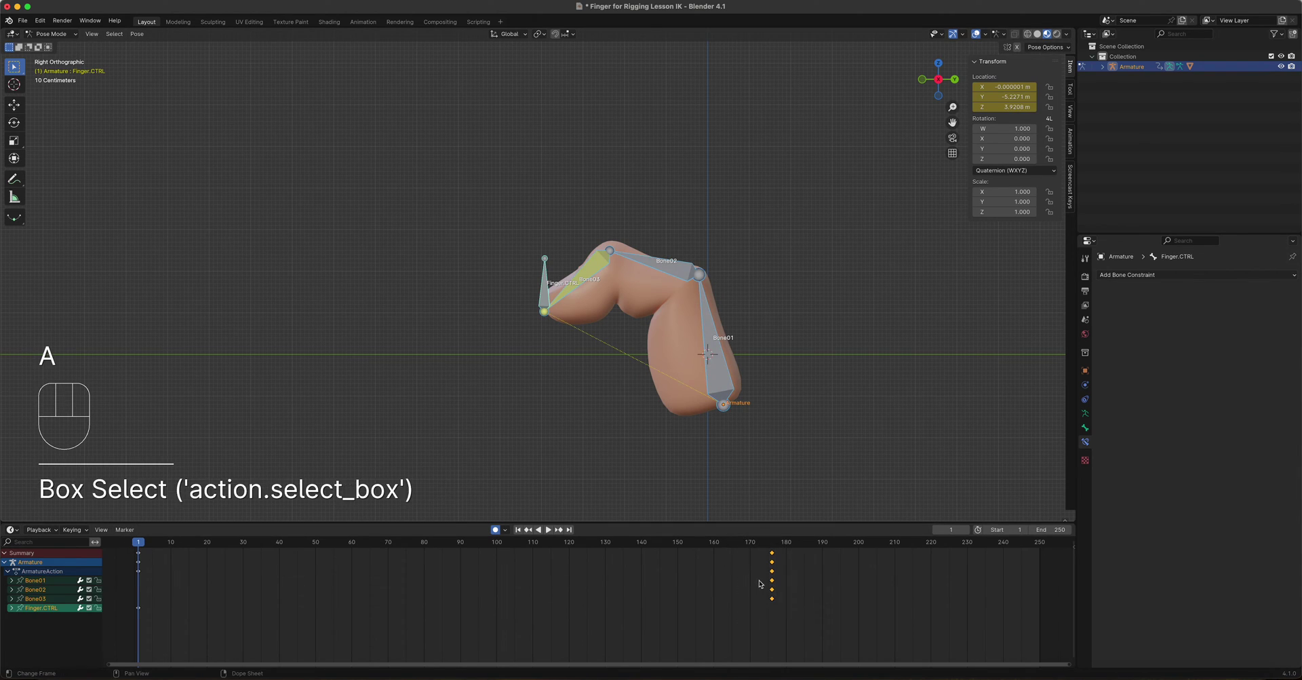
pyautogui.press('x')
pyautogui.click(725, 593)
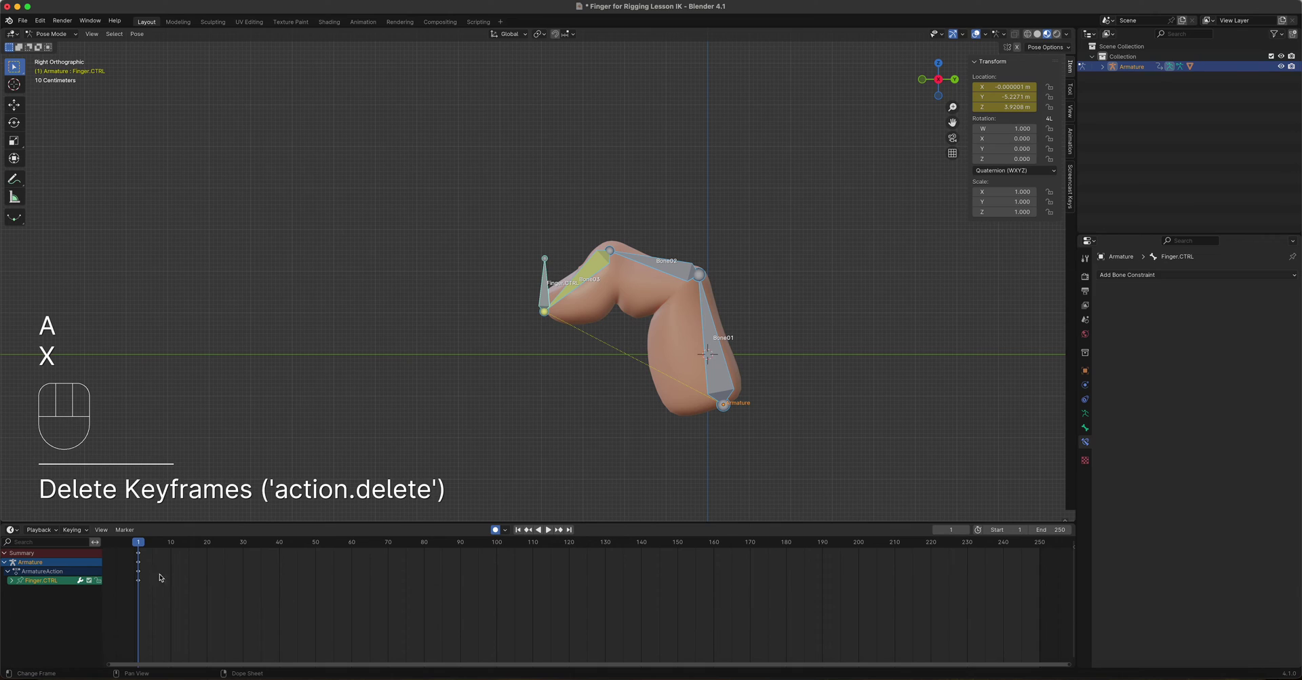
# Expand the Finger.CTRL channels and move the bone up at frame 1 to straighten the finger, to about Y -0.23 m and Z 1.24 m.
pyautogui.click(12, 581)
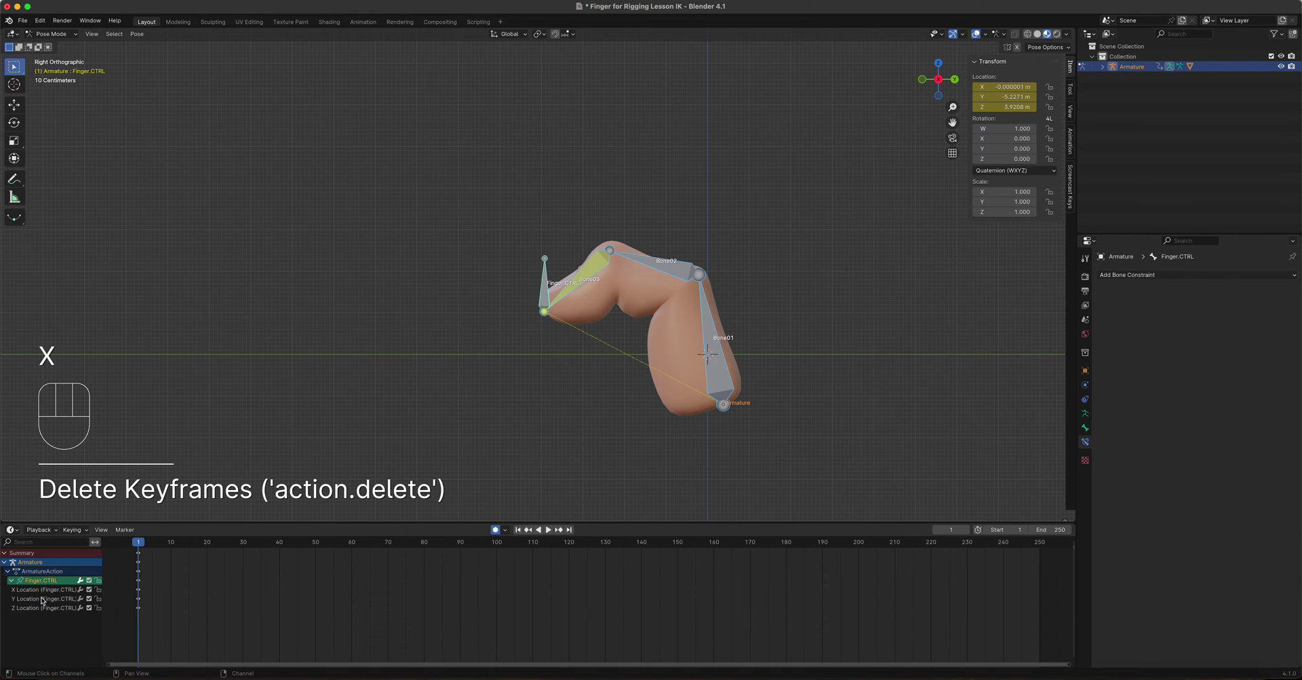
pyautogui.click(543, 306)
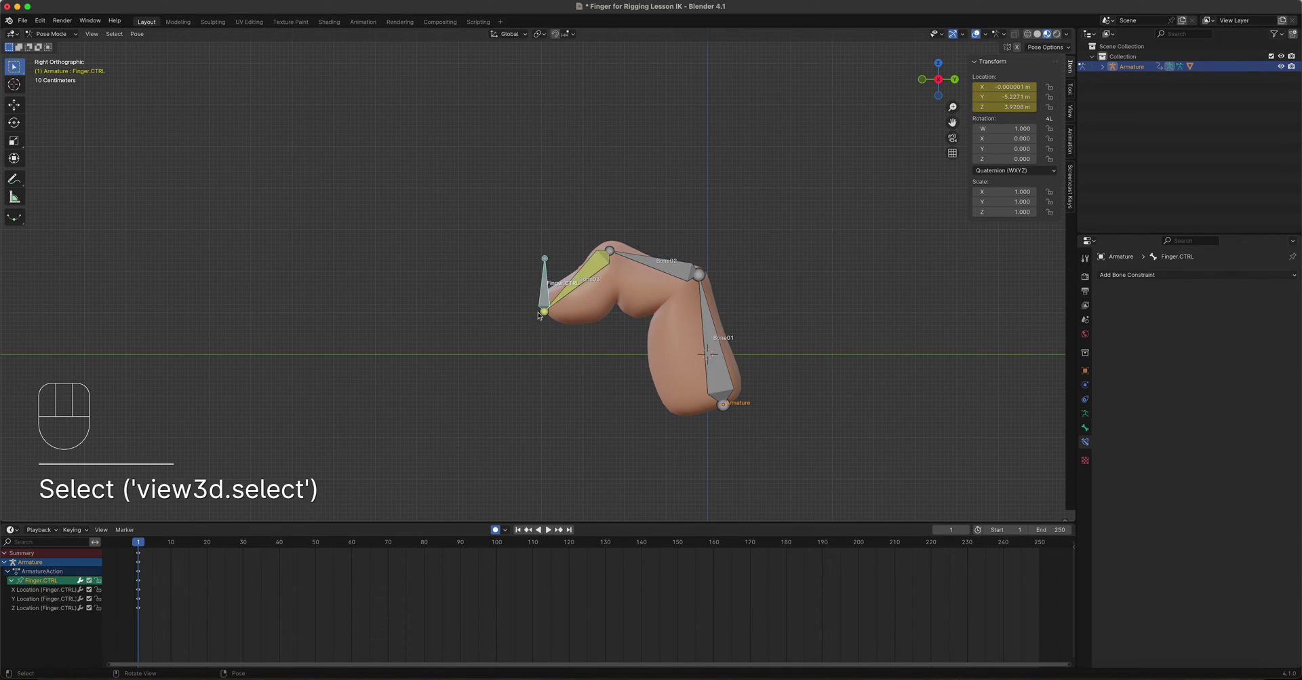
pyautogui.keyDown('shift'); pyautogui.moveTo(604, 387); pyautogui.dragTo(549, 363, button='middle'); pyautogui.keyUp('shift')
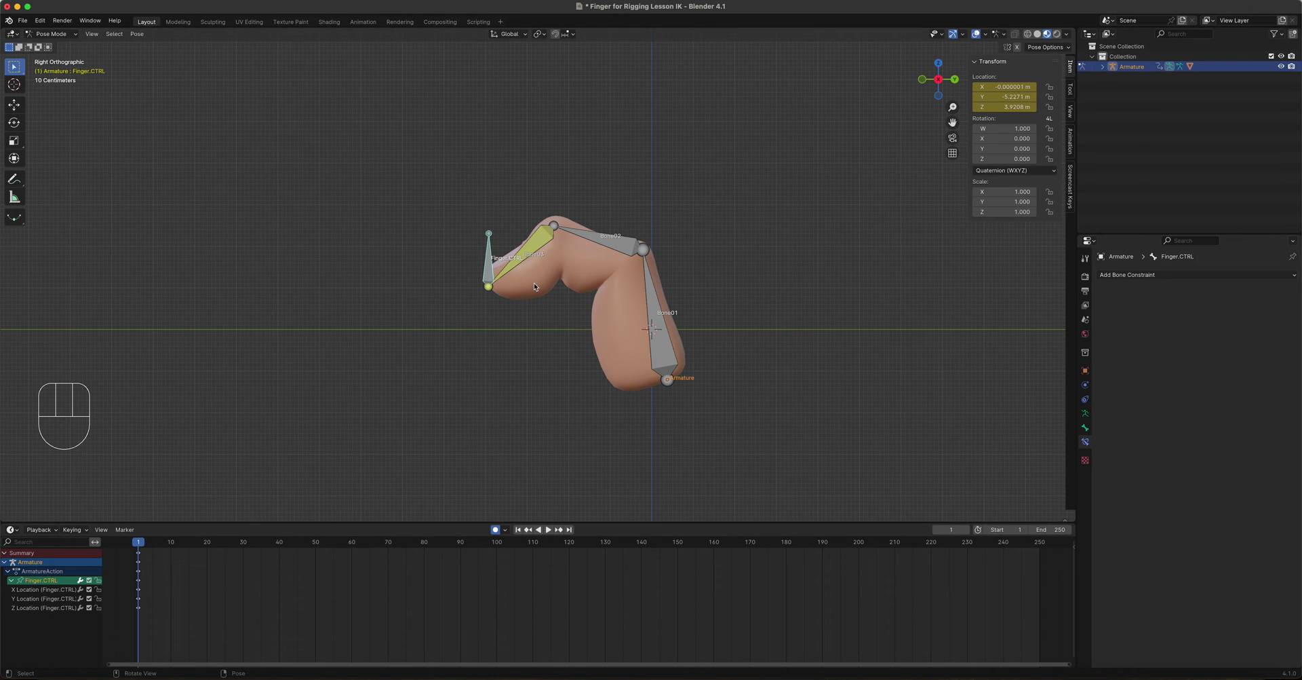
pyautogui.press('g')
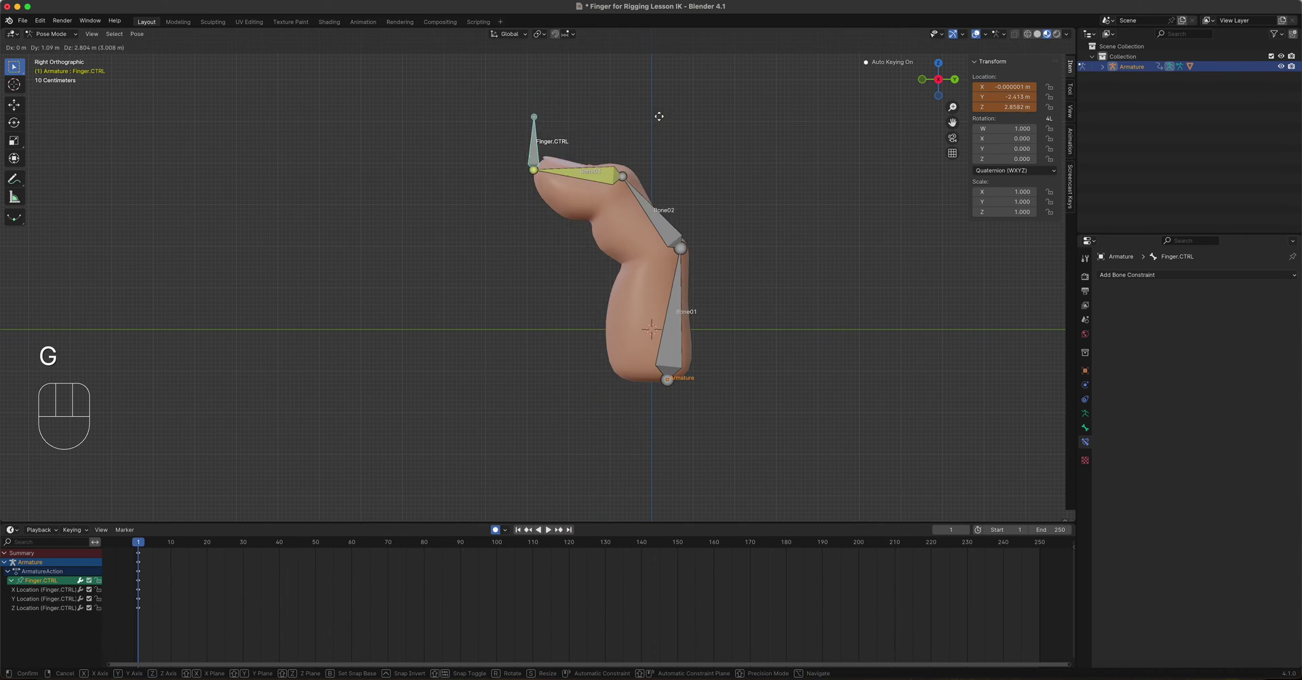
pyautogui.click(731, 511)
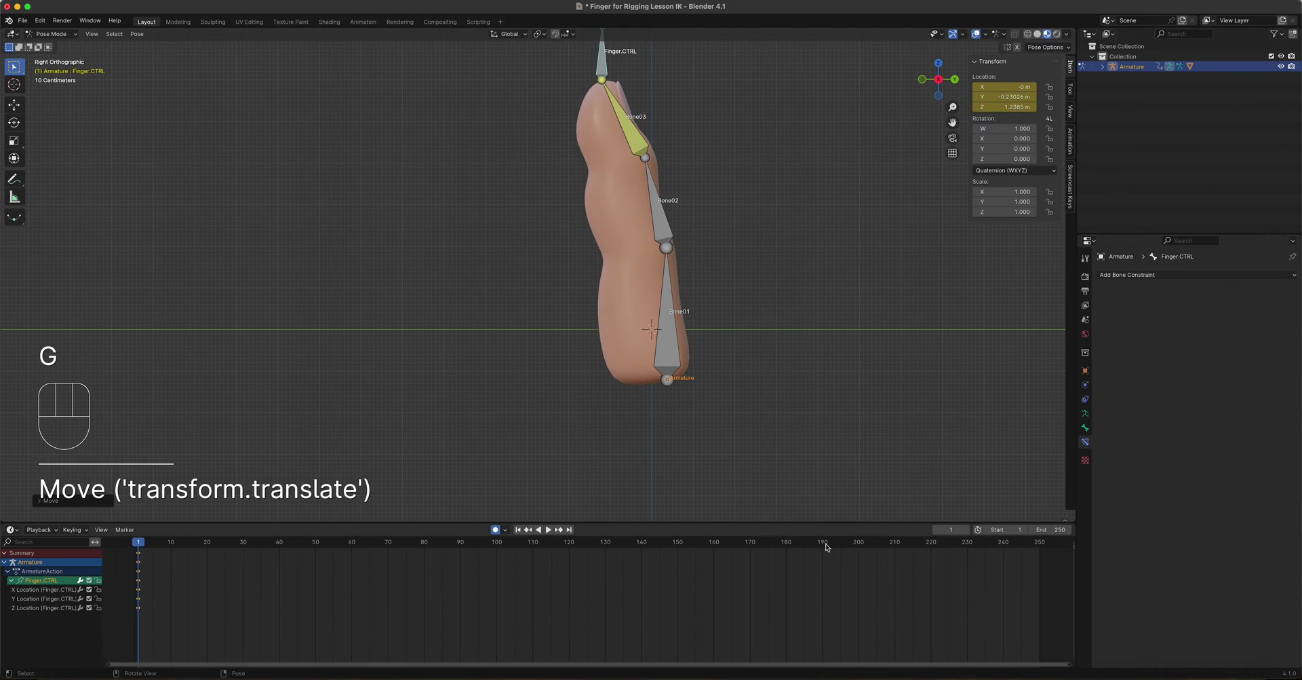
# Go to frame 20 and move Finger.CTRL down and outward to about Y -7.75 m and Z 6.44 m.
pyautogui.keyDown('shift'); pyautogui.moveTo(773, 397); pyautogui.dragTo(835, 411, button='middle'); pyautogui.keyUp('shift')
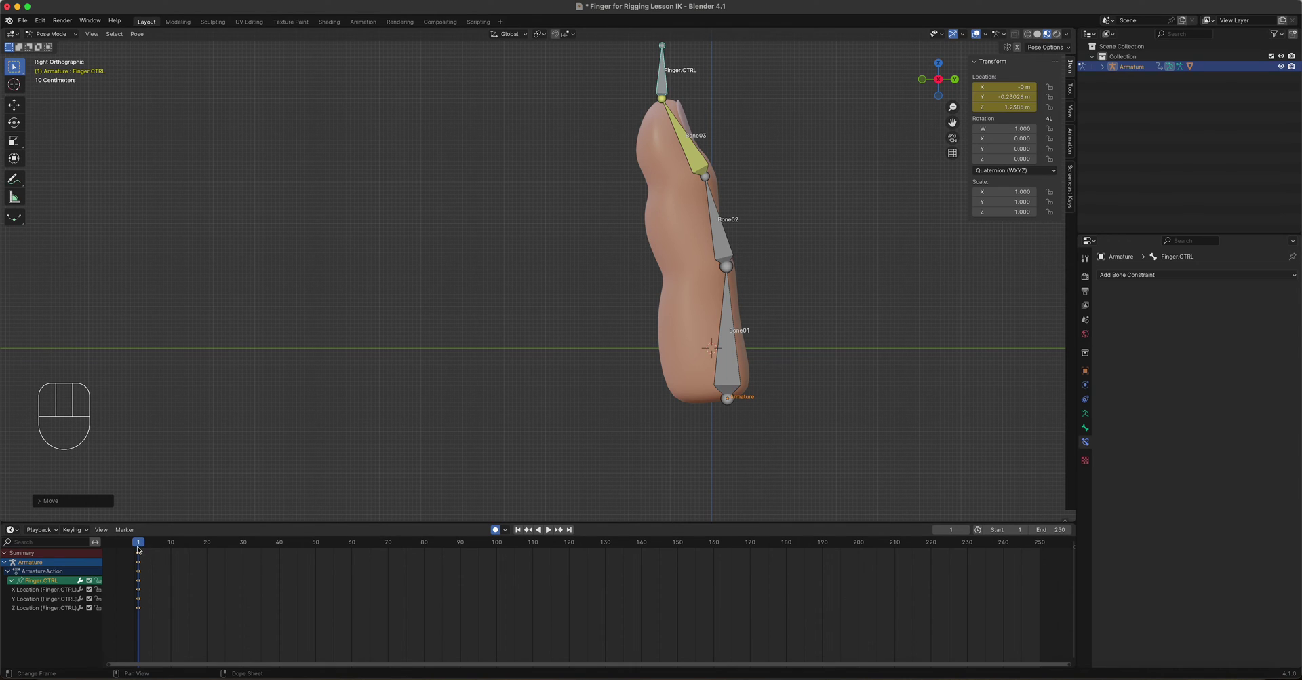
pyautogui.moveTo(138, 546); pyautogui.dragTo(207, 544)
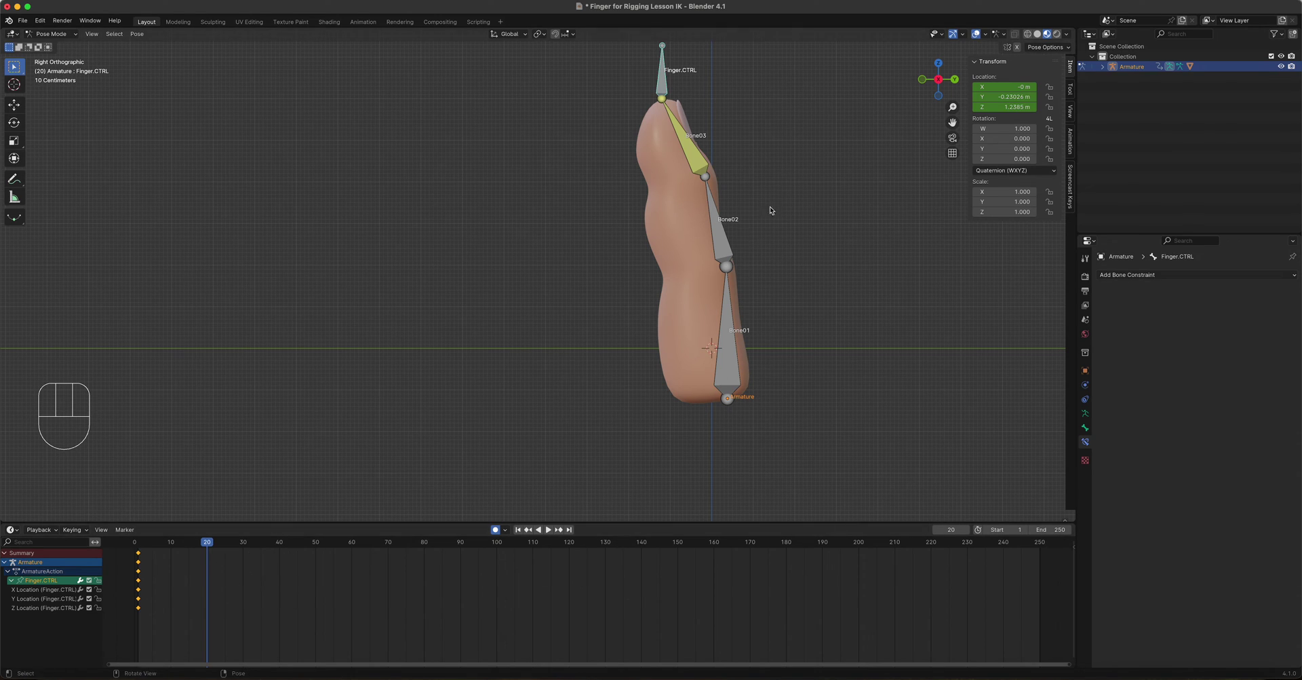
pyautogui.press('g')
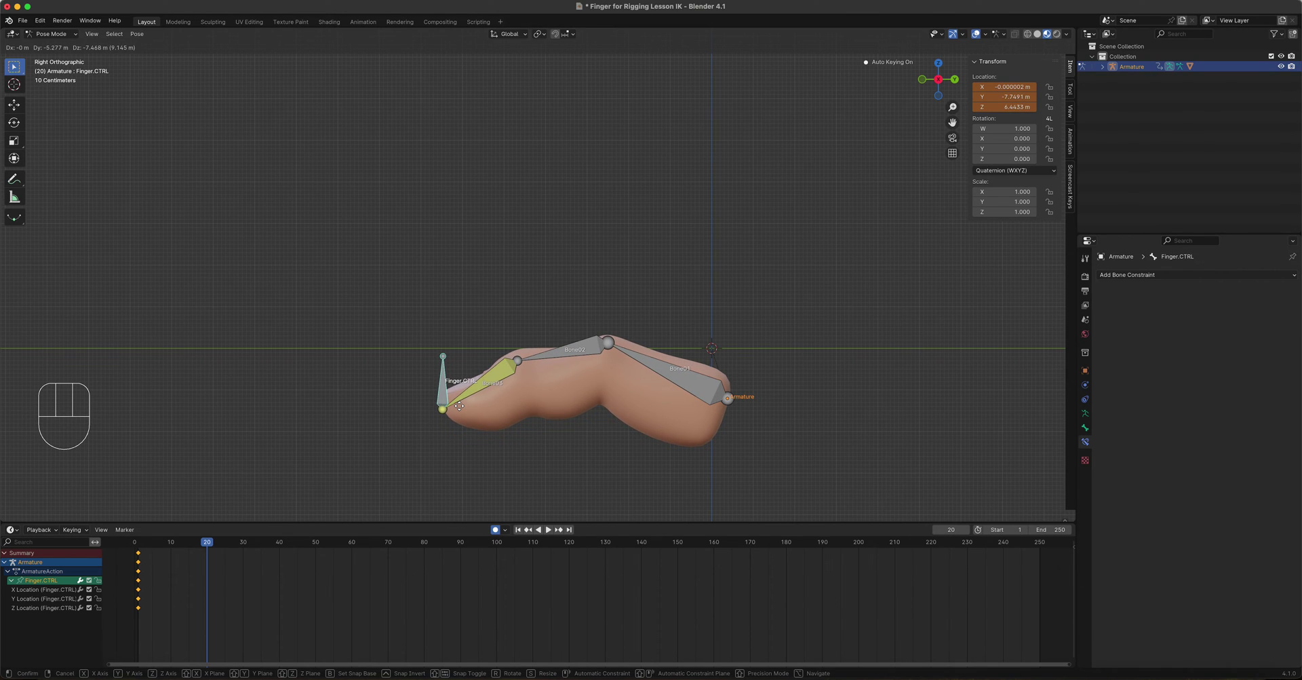
pyautogui.click(459, 406)
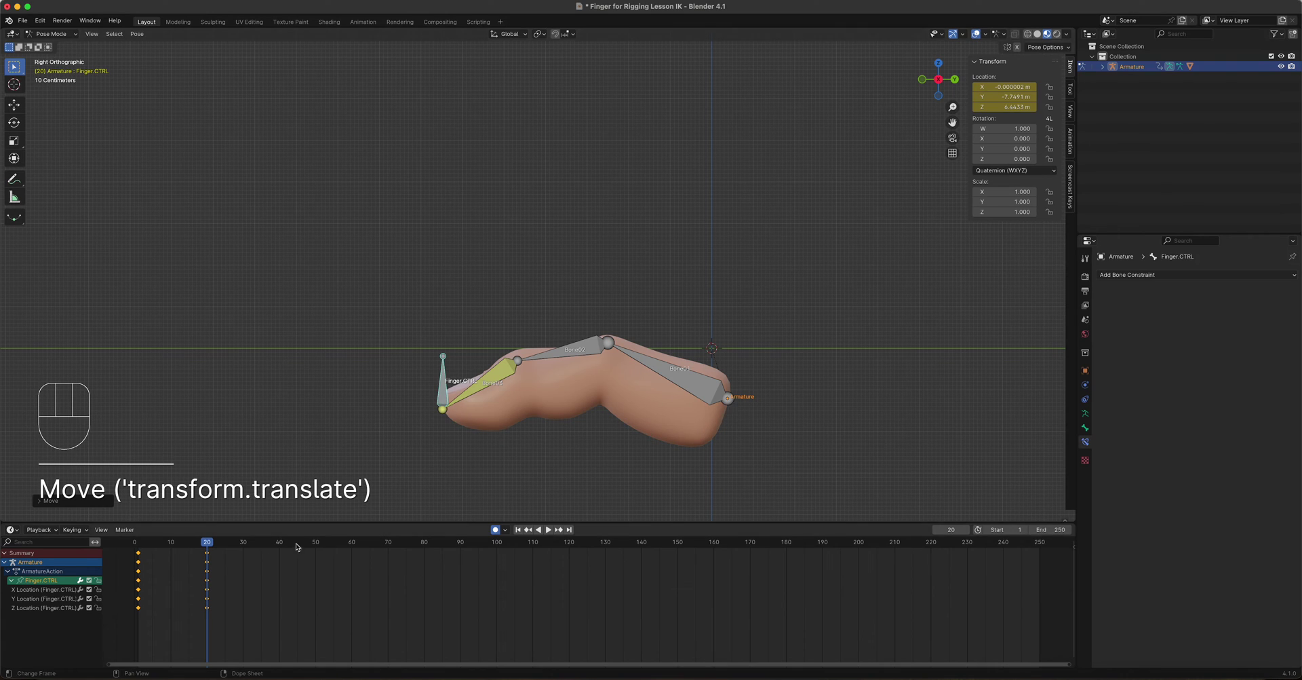
# Select Bone01 at frame 20 and raise it slightly to about Y 0.43 m and Z 0.03 m.
pyautogui.click(731, 405)
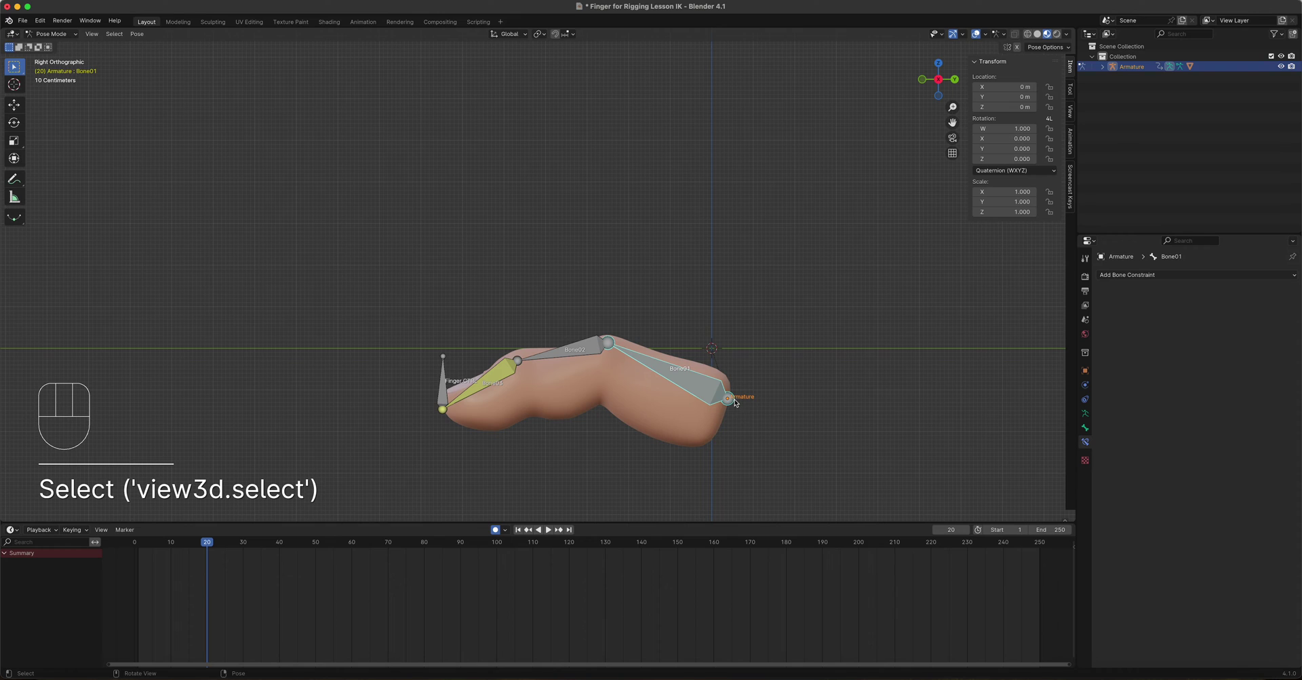
pyautogui.press('g')
pyautogui.click(734, 380)
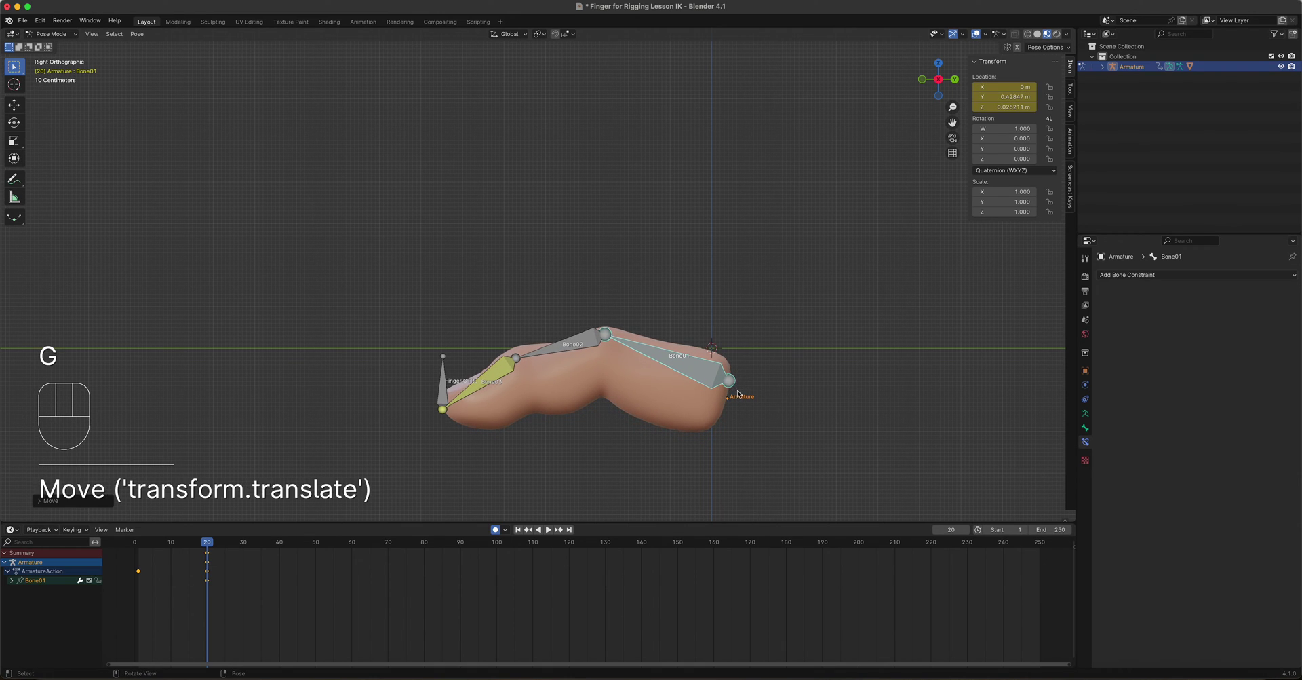
pyautogui.moveTo(209, 540)
pyautogui.mouseDown()
pyautogui.moveTo(136, 542)
pyautogui.moveTo(207, 550)
pyautogui.mouseUp()
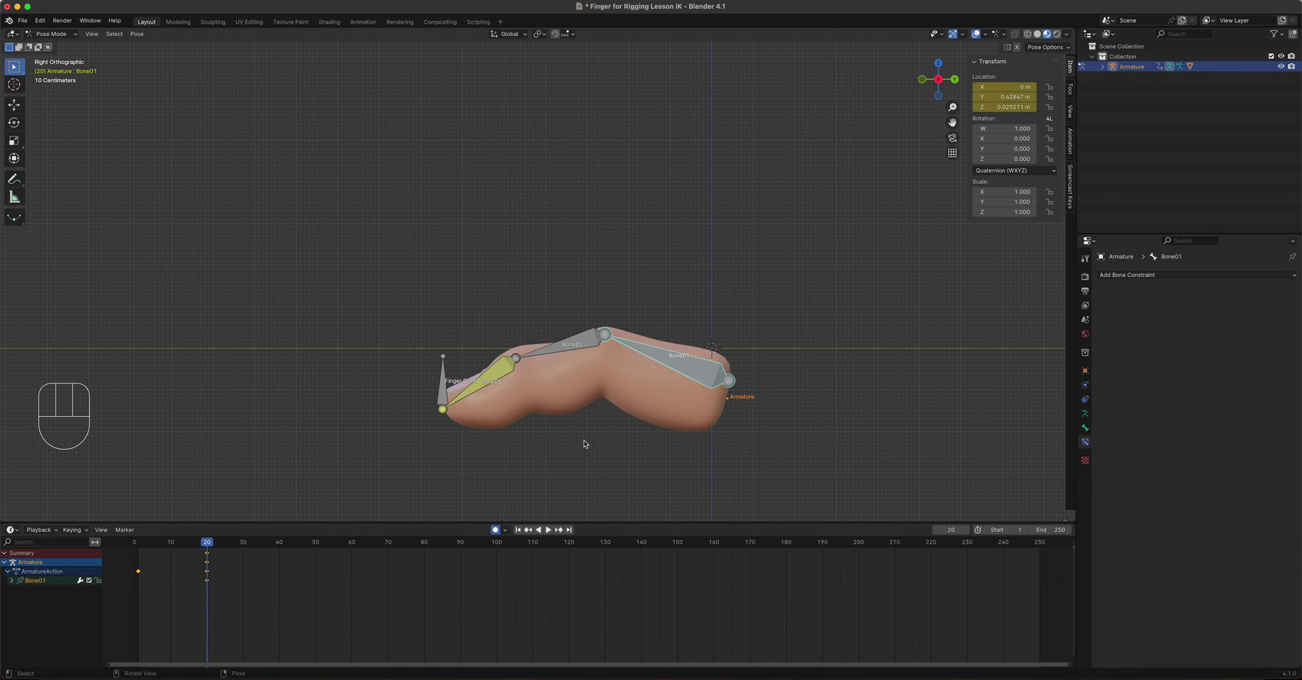
# Go to frame 40 and move Bone01 toward the fingertip, to about Y -0.79 m and Z 3.6 m.
pyautogui.press('space')
pyautogui.moveTo(211, 548); pyautogui.dragTo(279, 556)
pyautogui.click(713, 368)
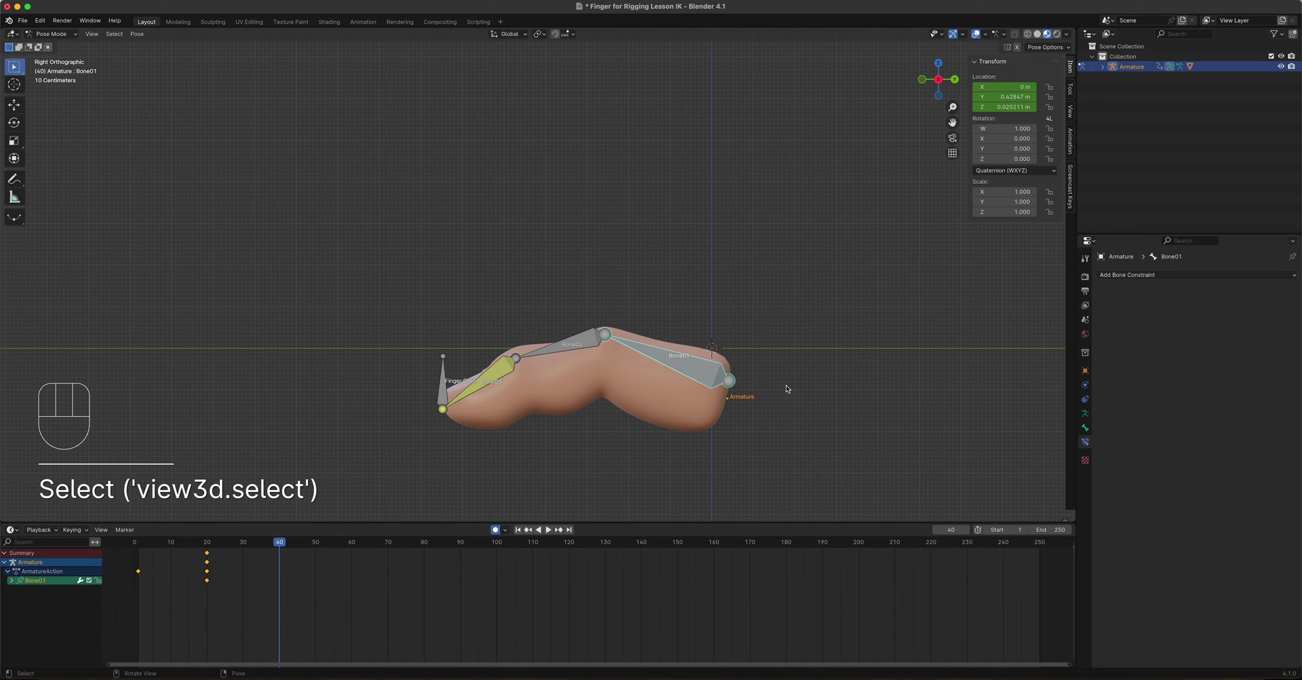
pyautogui.press('g')
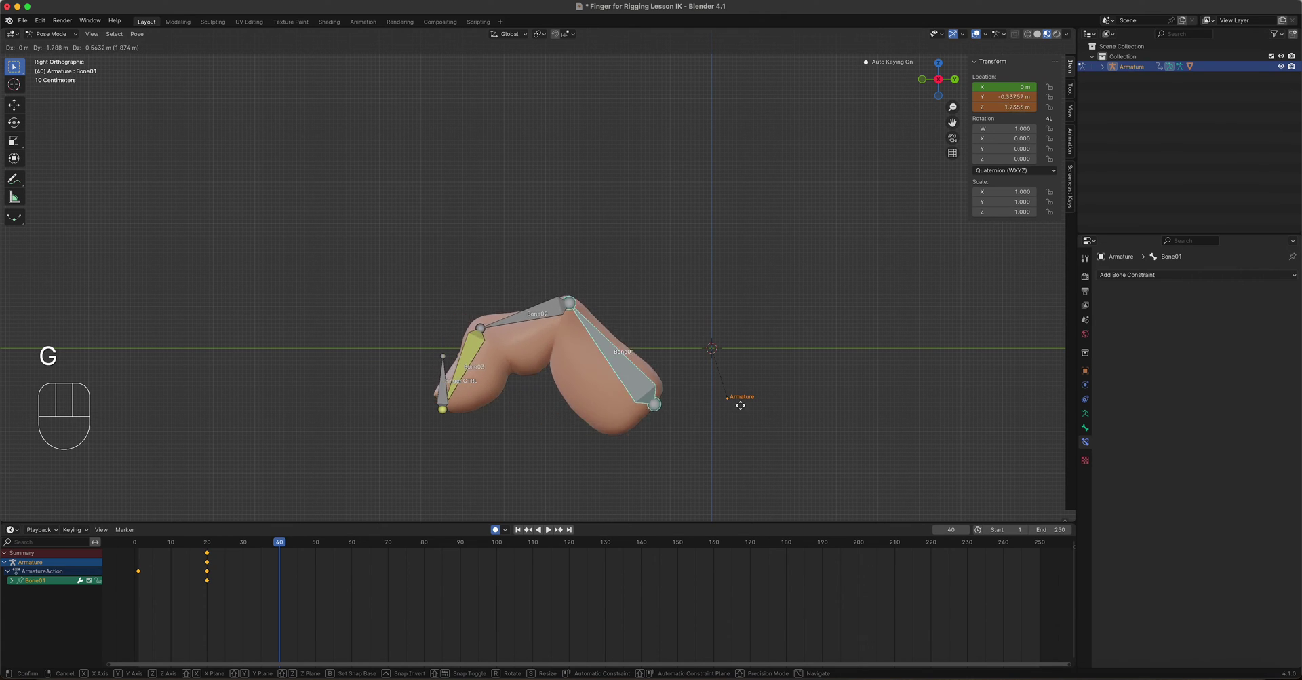
pyautogui.click(632, 420)
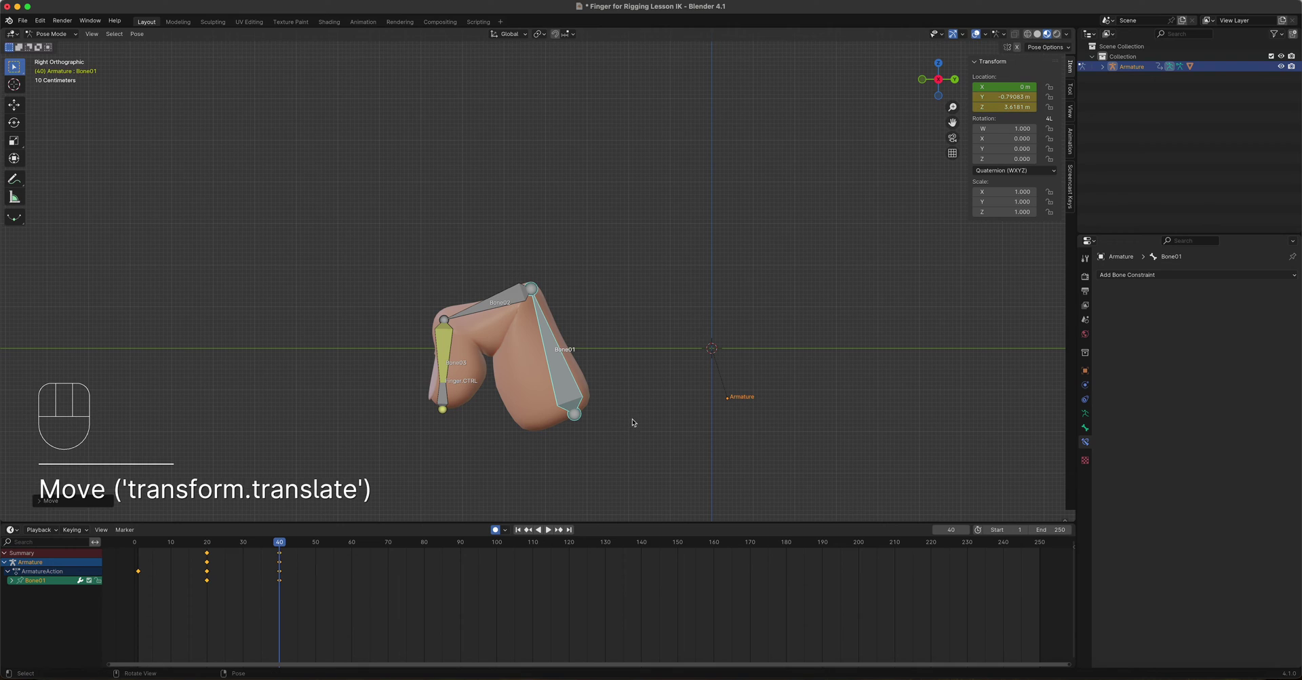
# Select Finger.CTRL at frame 40 and lower it slightly to about Y -8.3 m and Z 6.5 m.
pyautogui.moveTo(278, 546)
pyautogui.mouseDown()
pyautogui.moveTo(188, 551)
pyautogui.moveTo(280, 559)
pyautogui.mouseUp()
pyautogui.click(451, 404)
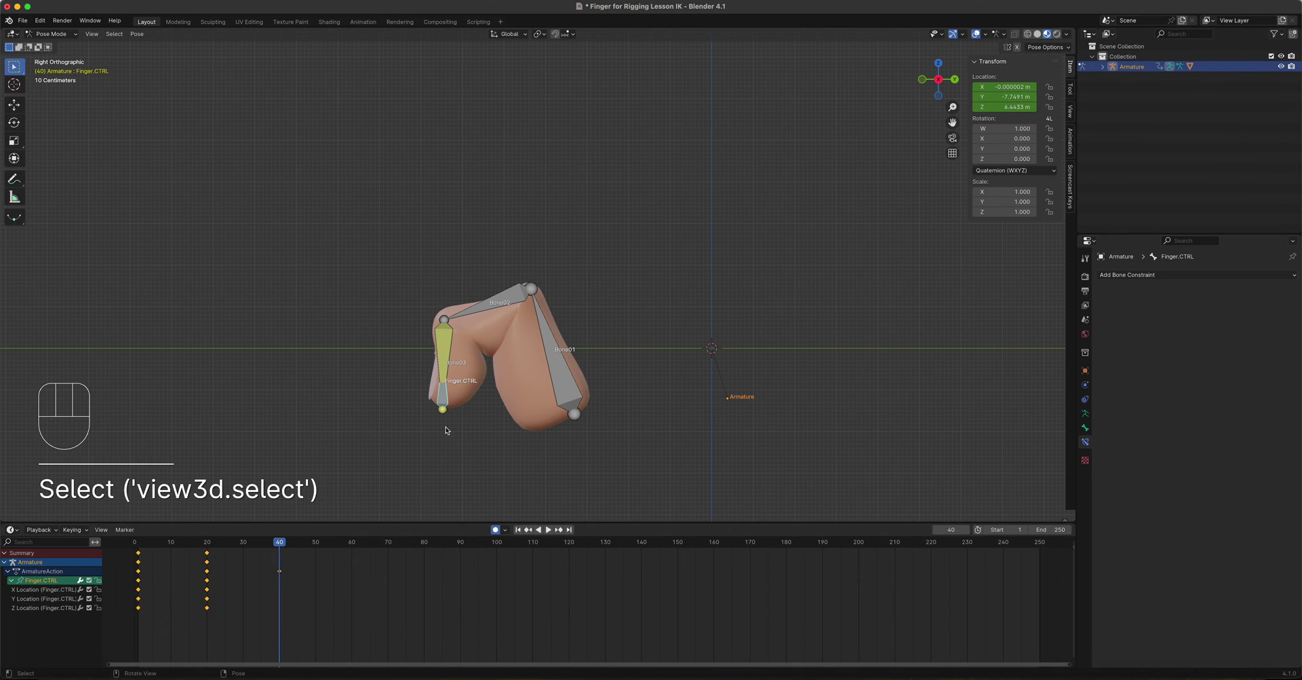
pyautogui.press('g')
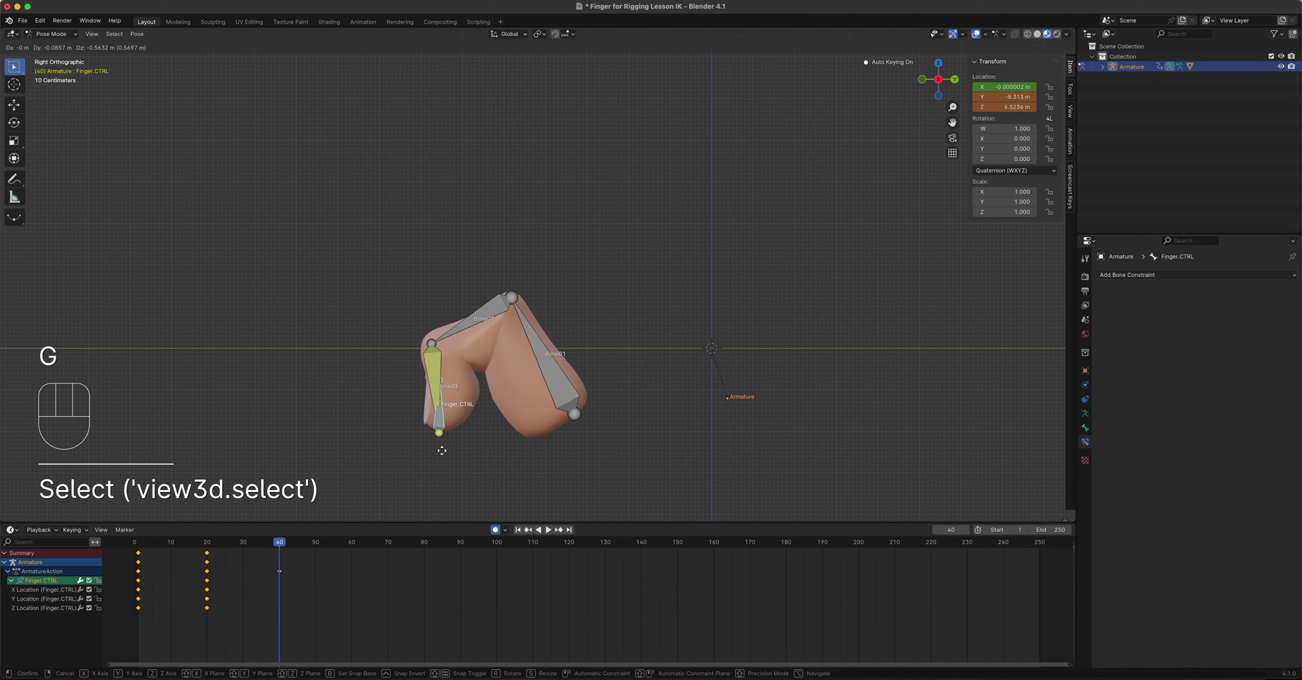
pyautogui.click(441, 451)
# Go to frame 60 and move Finger.CTRL outward to about Y -7.66 m and Z 10.24 m.
pyautogui.moveTo(283, 543); pyautogui.dragTo(354, 552)
pyautogui.press('g')
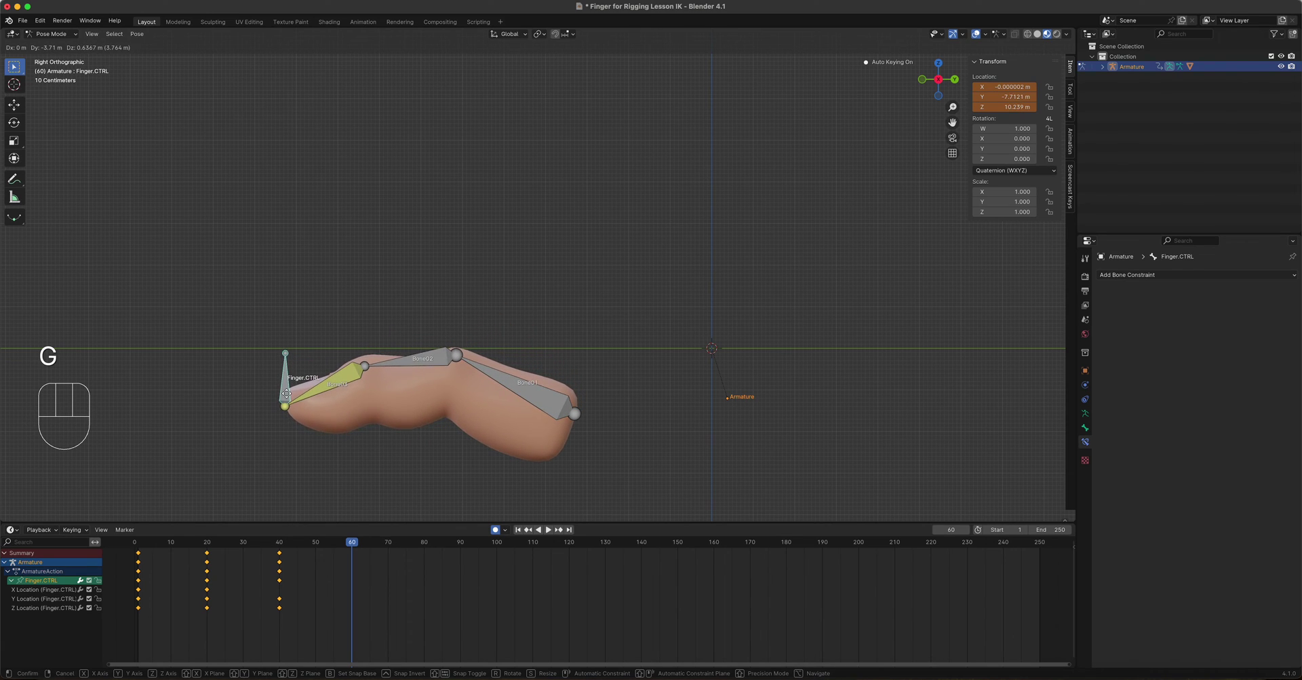
pyautogui.click(286, 391)
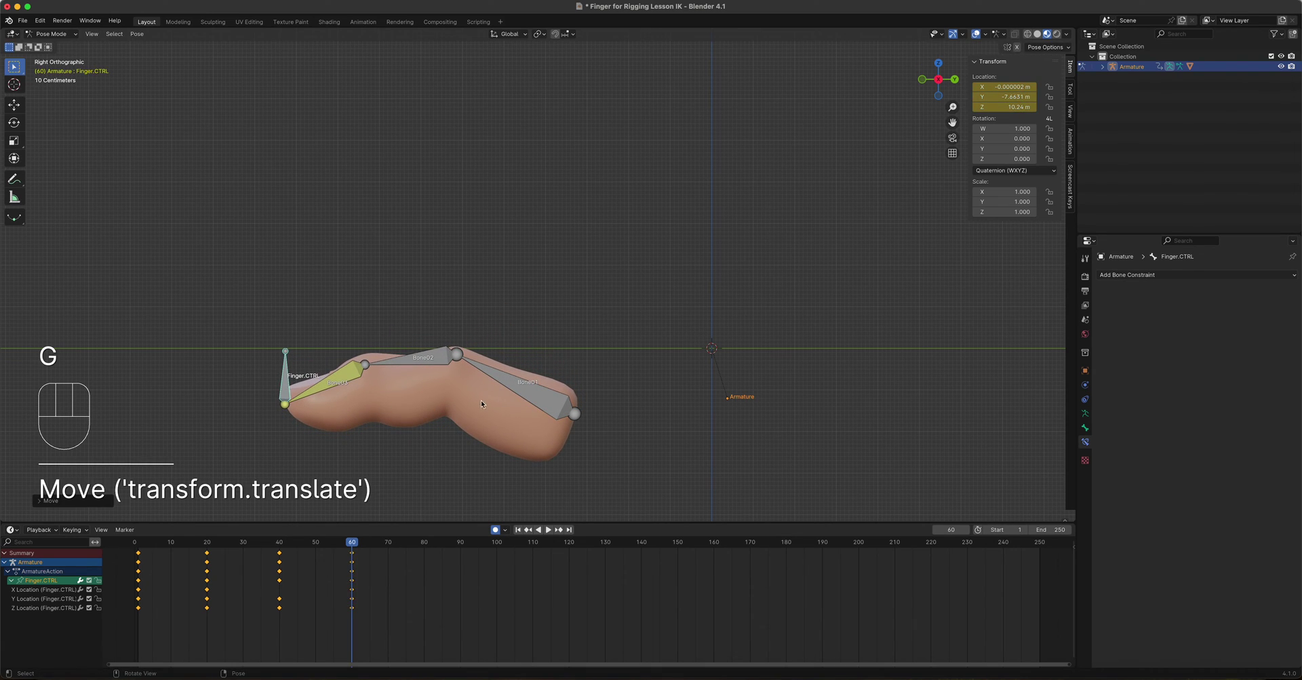
# Select Bone01 at frame 60 and raise it slightly to about Y -0.07 m and Z 3.7 m.
pyautogui.click(553, 408)
pyautogui.press('g')
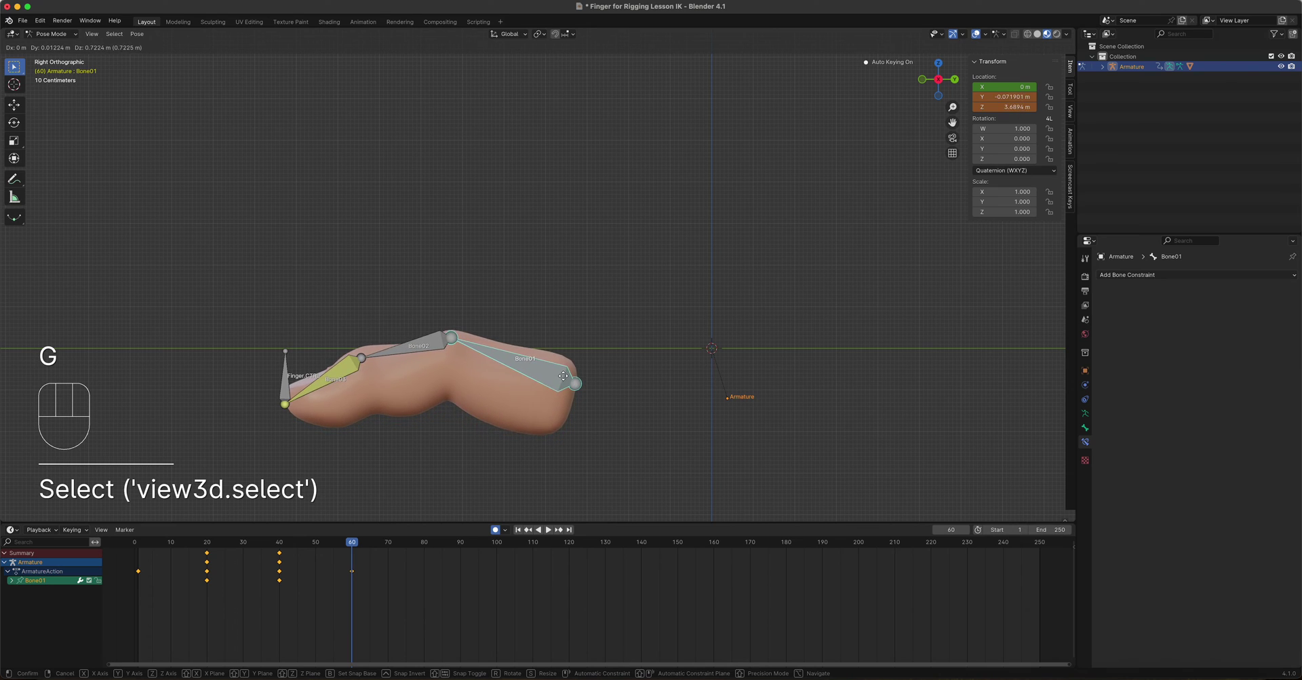
pyautogui.click(563, 372)
# Go to frame 80 and move Bone01 toward the fingertip, to about Y -1.1 m and Z 6.76 m.
pyautogui.moveTo(351, 543); pyautogui.dragTo(426, 544)
pyautogui.click(563, 375)
pyautogui.press('g')
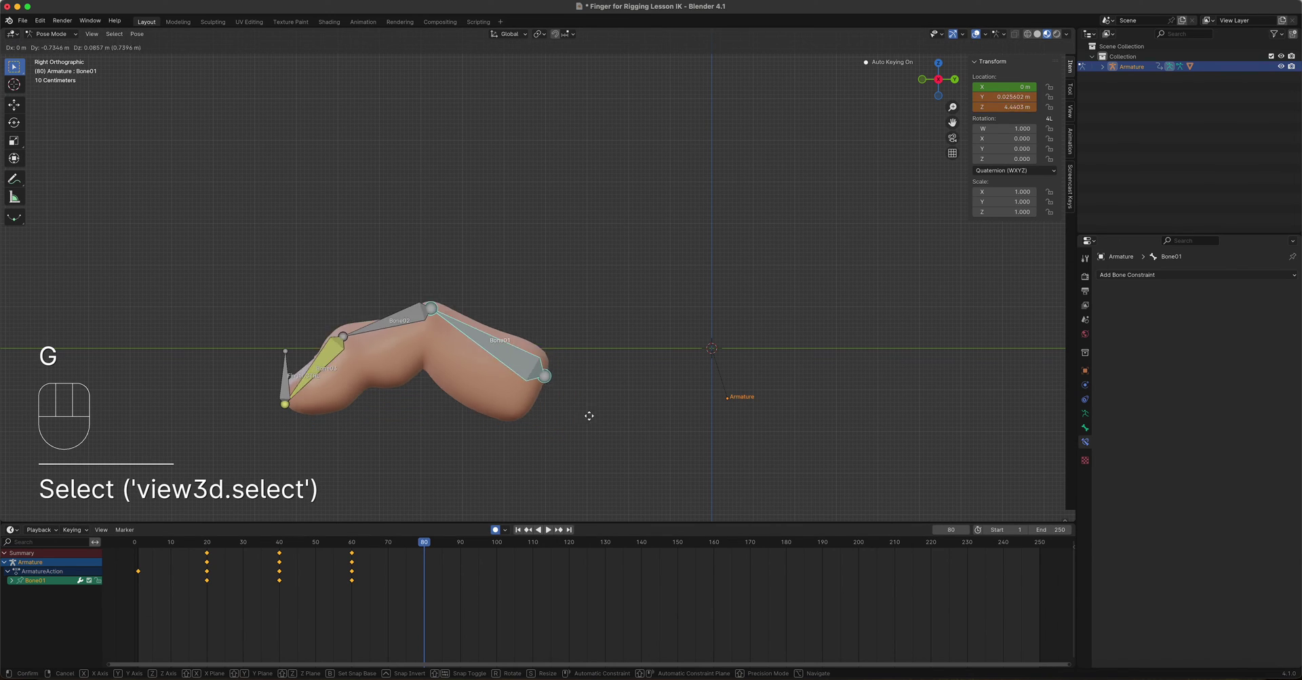
pyautogui.click(504, 449)
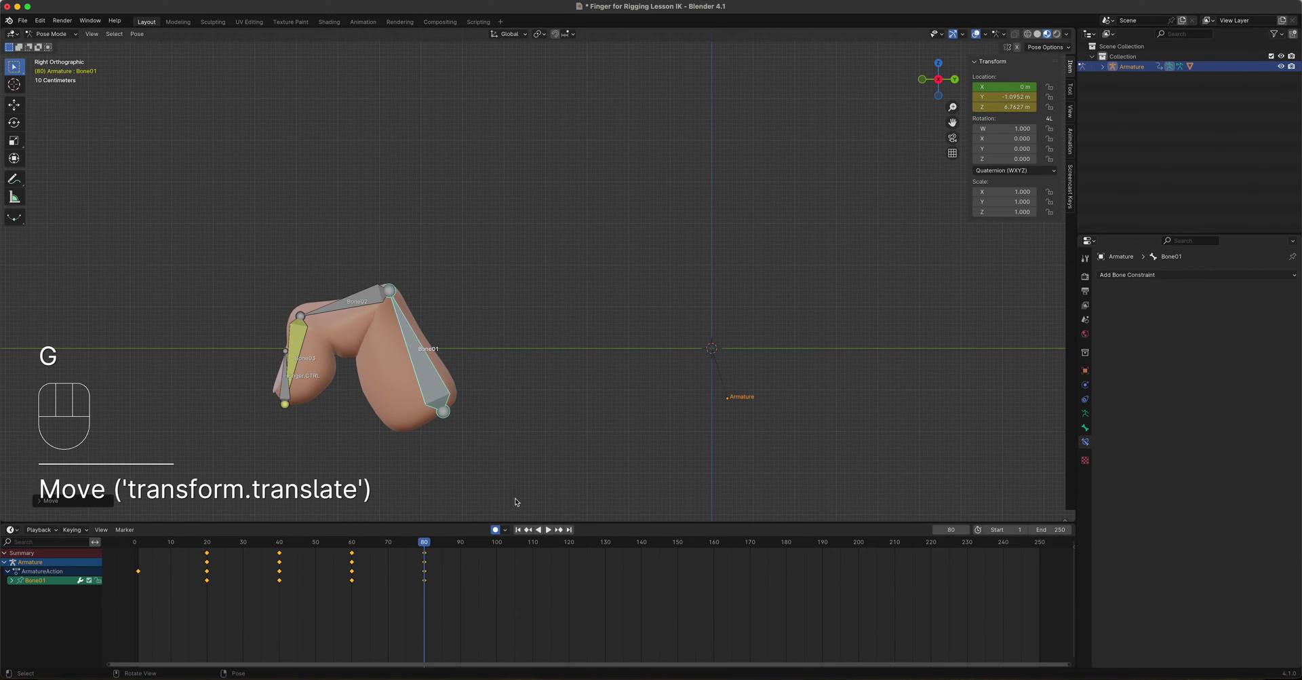
# Select Finger.CTRL at frame 80 and lower it slightly to about Y -8.35 m and Z 10.28 m.
pyautogui.keyDown('shift'); pyautogui.moveTo(453, 504); pyautogui.dragTo(726, 427, button='middle'); pyautogui.keyUp('shift')
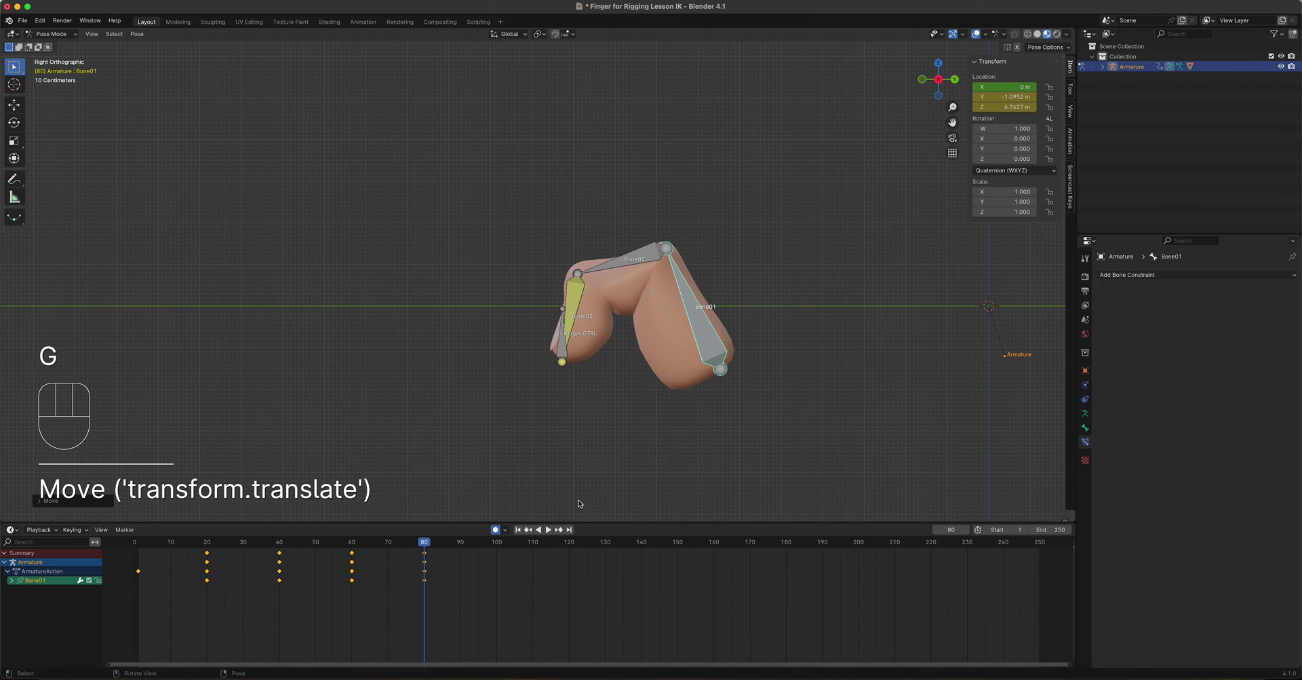
pyautogui.click(562, 356)
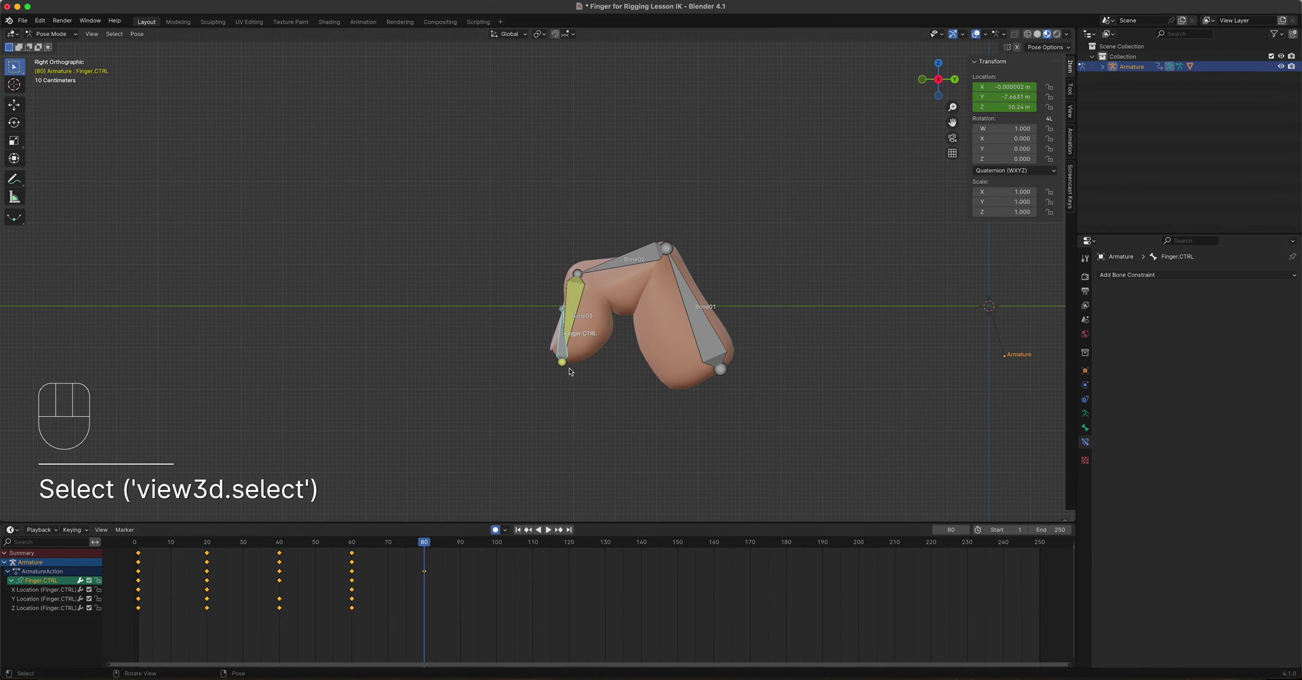
pyautogui.press('g')
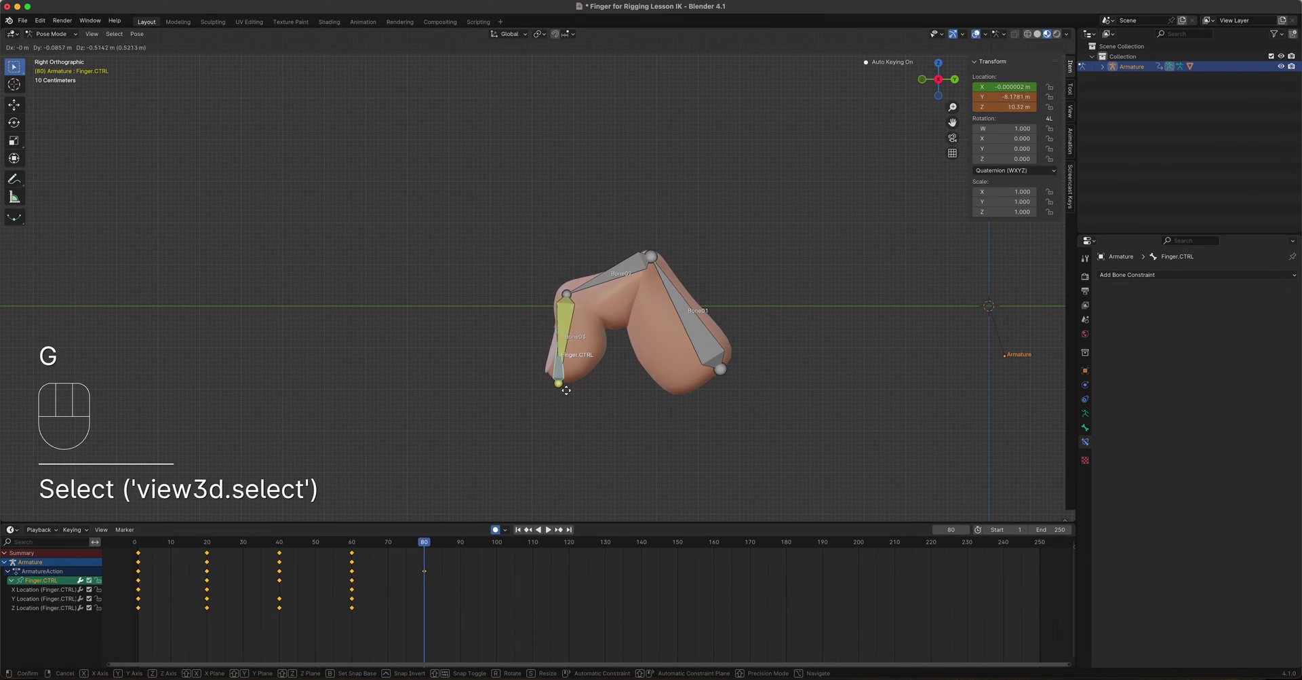
pyautogui.click(567, 394)
# Select Bone01 at frame 80 and raise it slightly to about Y -0.82 m and Z 6.7 m.
pyautogui.click(709, 348)
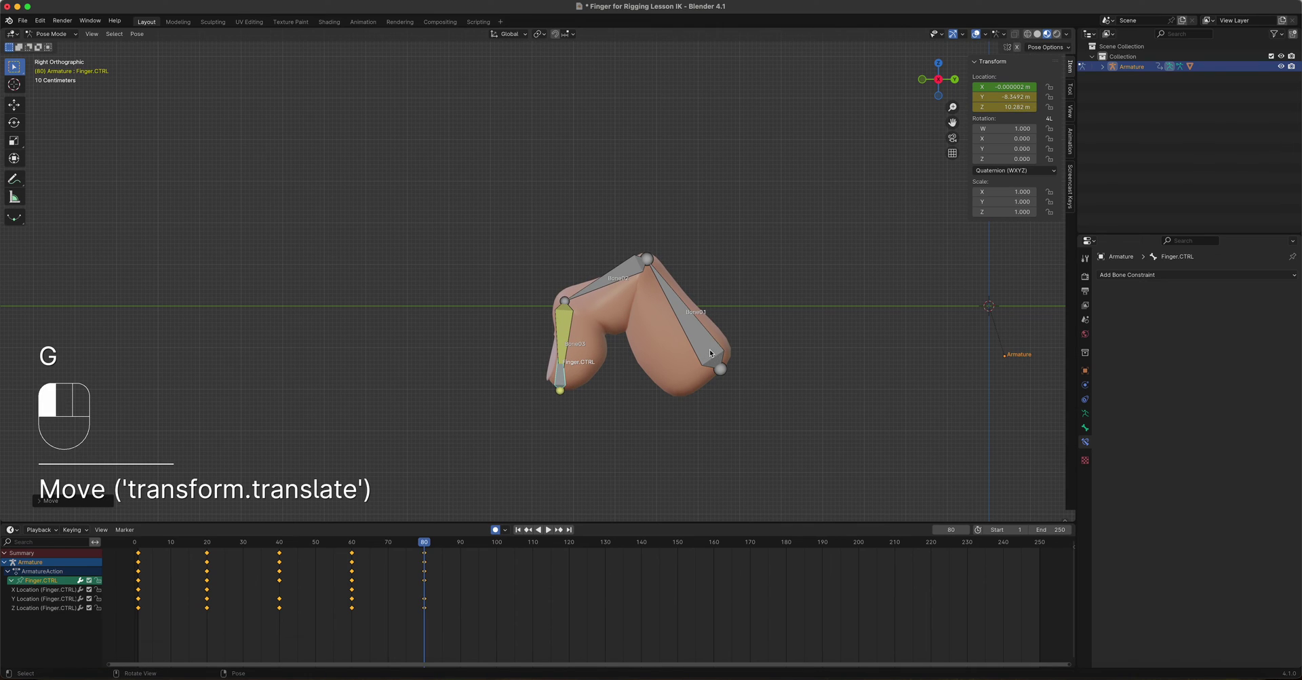
pyautogui.press('g')
pyautogui.click(717, 340)
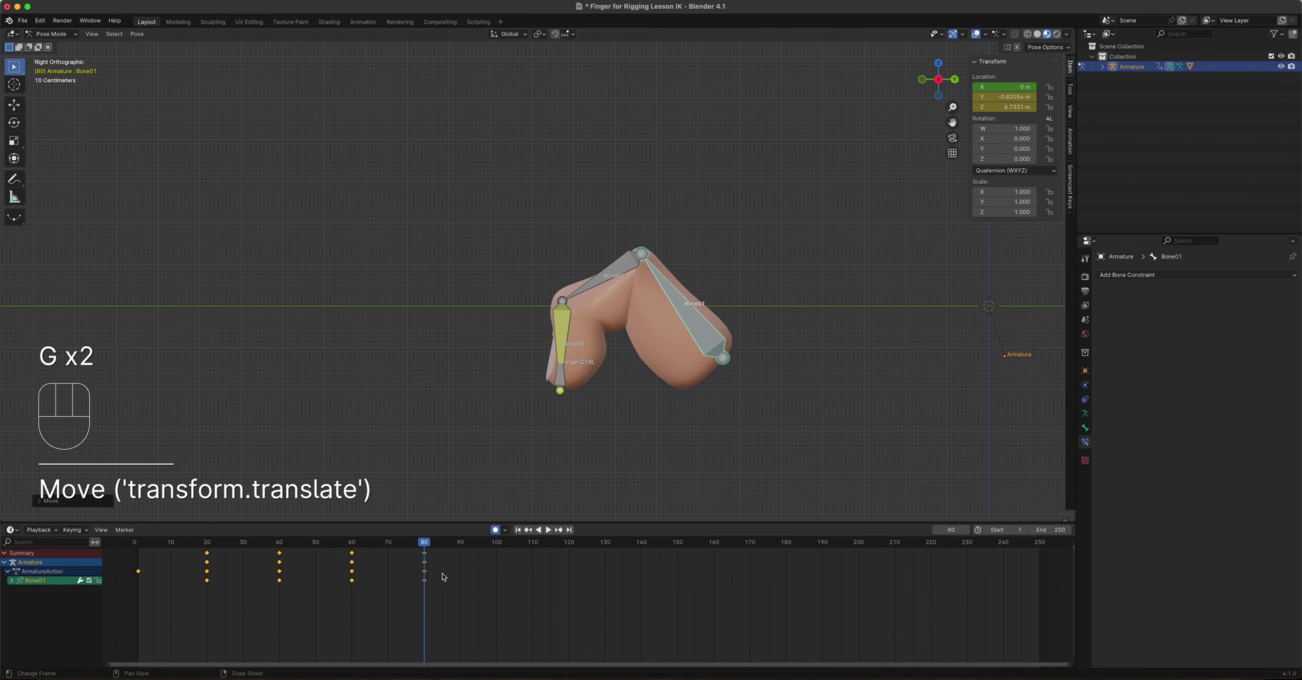
# Go to frame 100 and move Finger.CTRL outward to about Y -7.93 m and Z 13.02 m.
pyautogui.moveTo(425, 543); pyautogui.dragTo(497, 550)
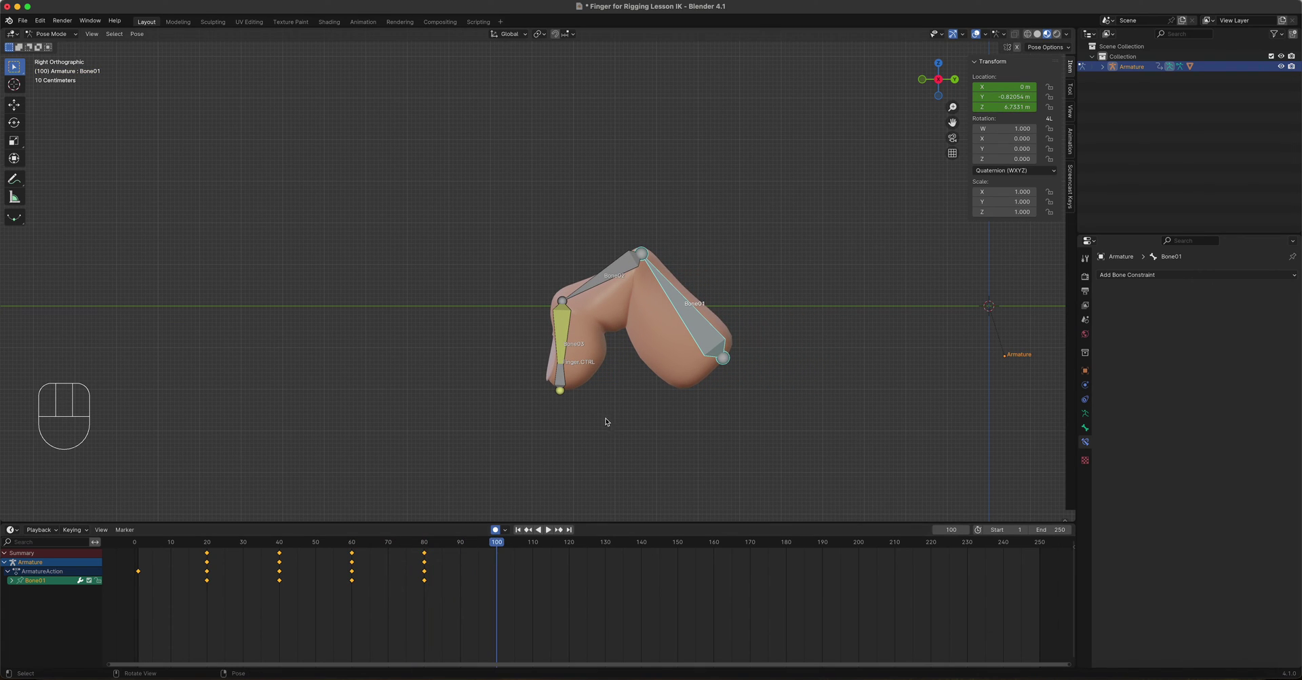
pyautogui.click(558, 381)
pyautogui.press('g')
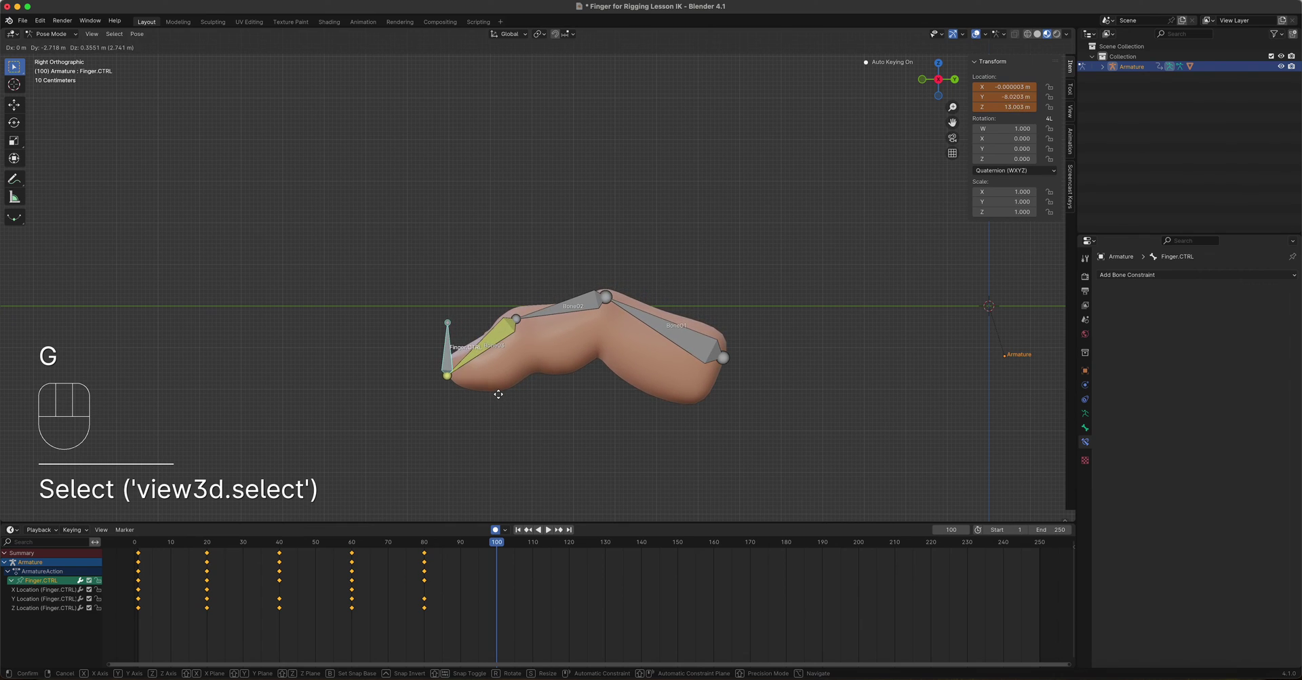
pyautogui.click(498, 391)
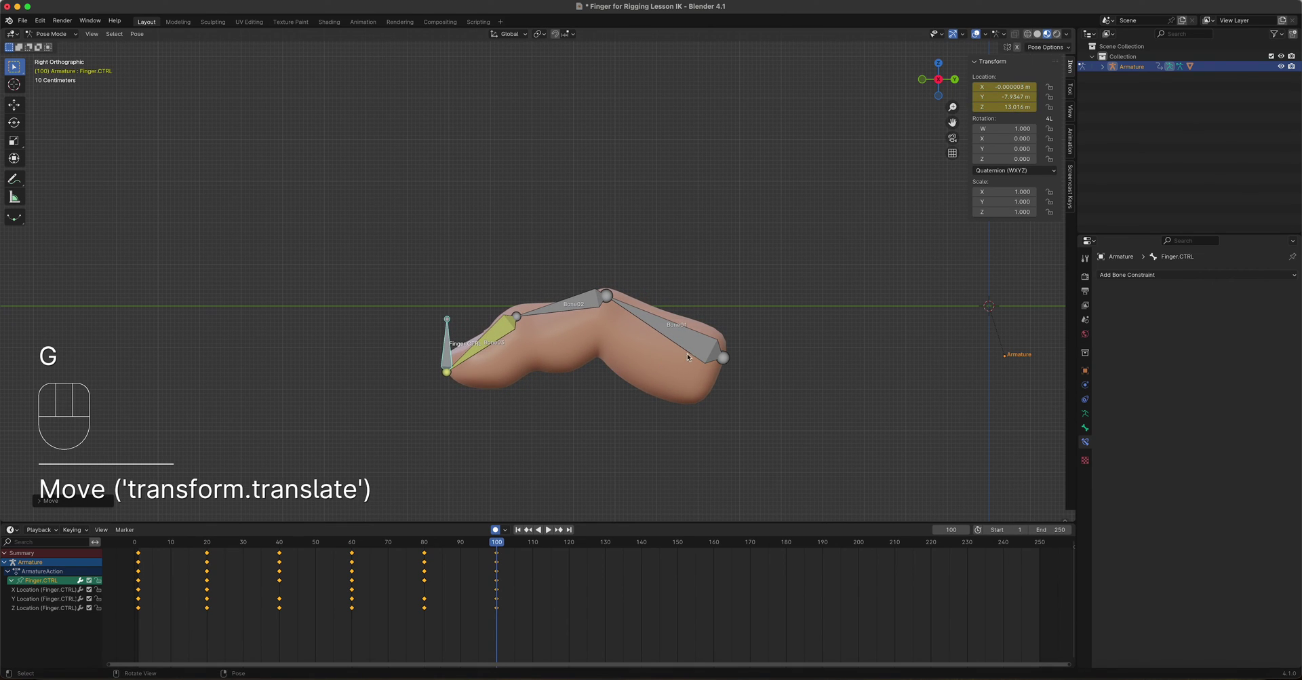
# Select Bone01 at frame 100 and raise it to about Y -0.39 m, keeping its forward position.
pyautogui.click(687, 356)
pyautogui.press('g')
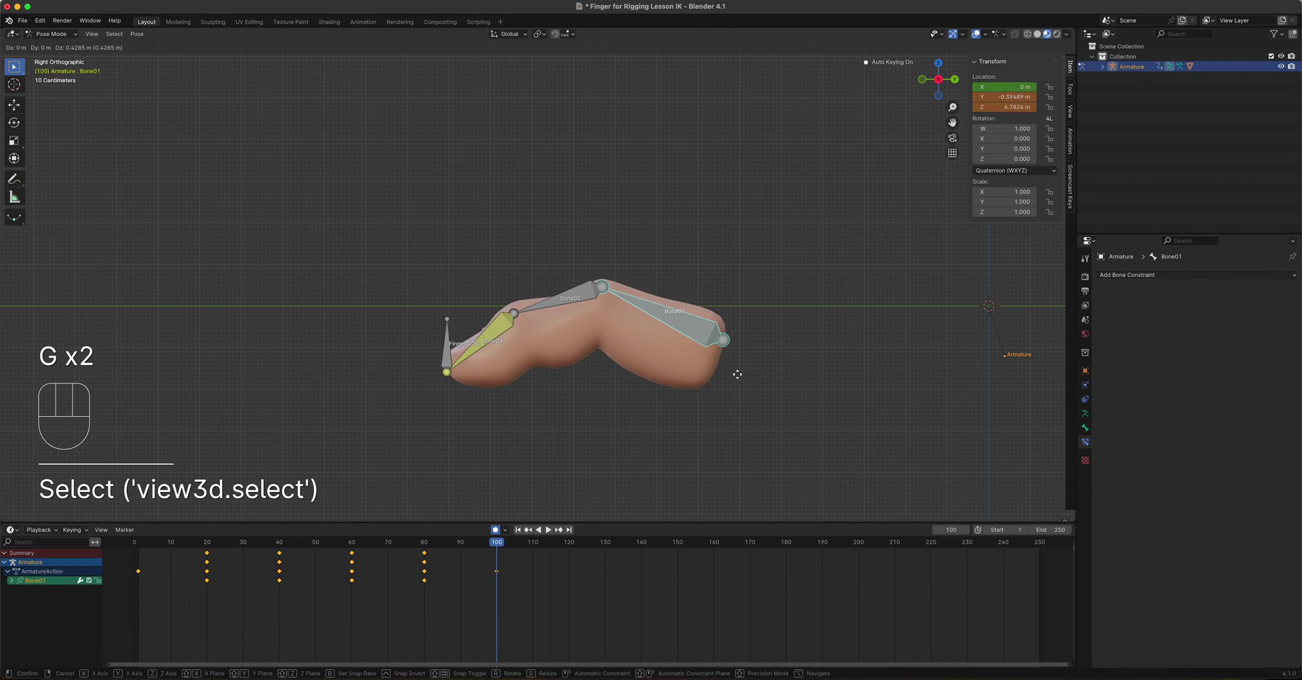
pyautogui.click(737, 373)
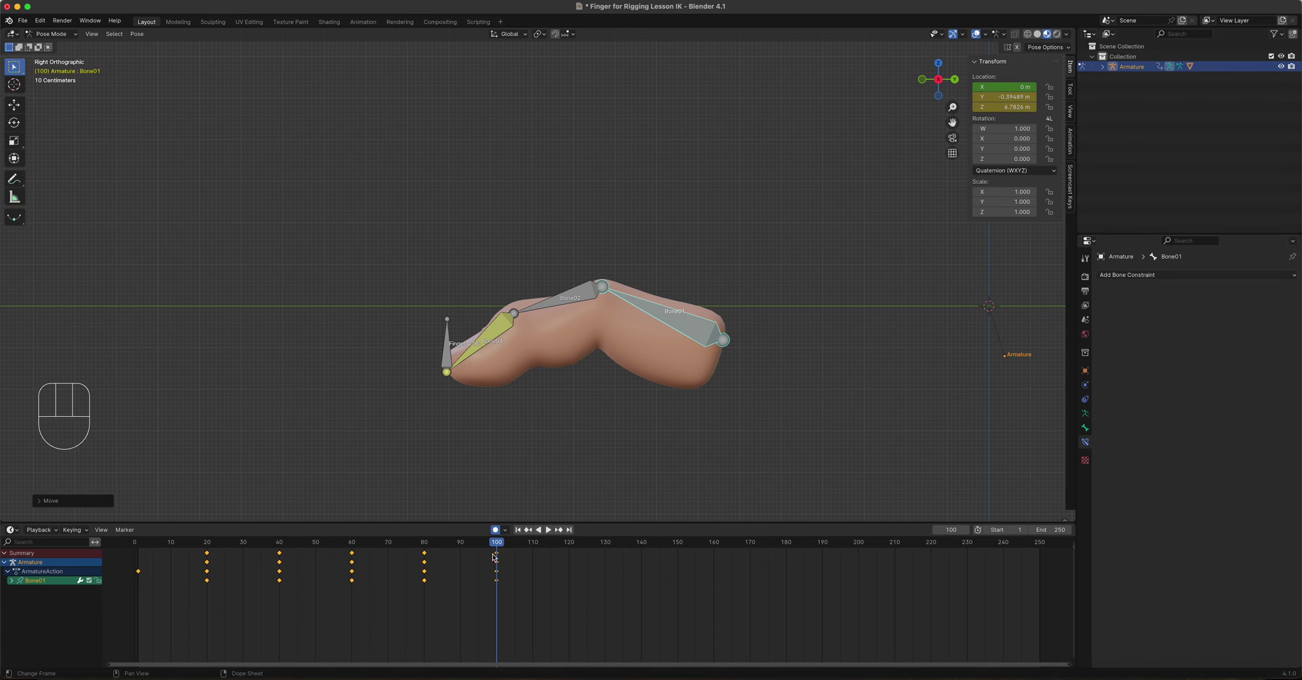
# Play the crawl animation from near its start through the last keyframes and stop playback.
pyautogui.moveTo(497, 547); pyautogui.dragTo(146, 548)
pyautogui.press('space')
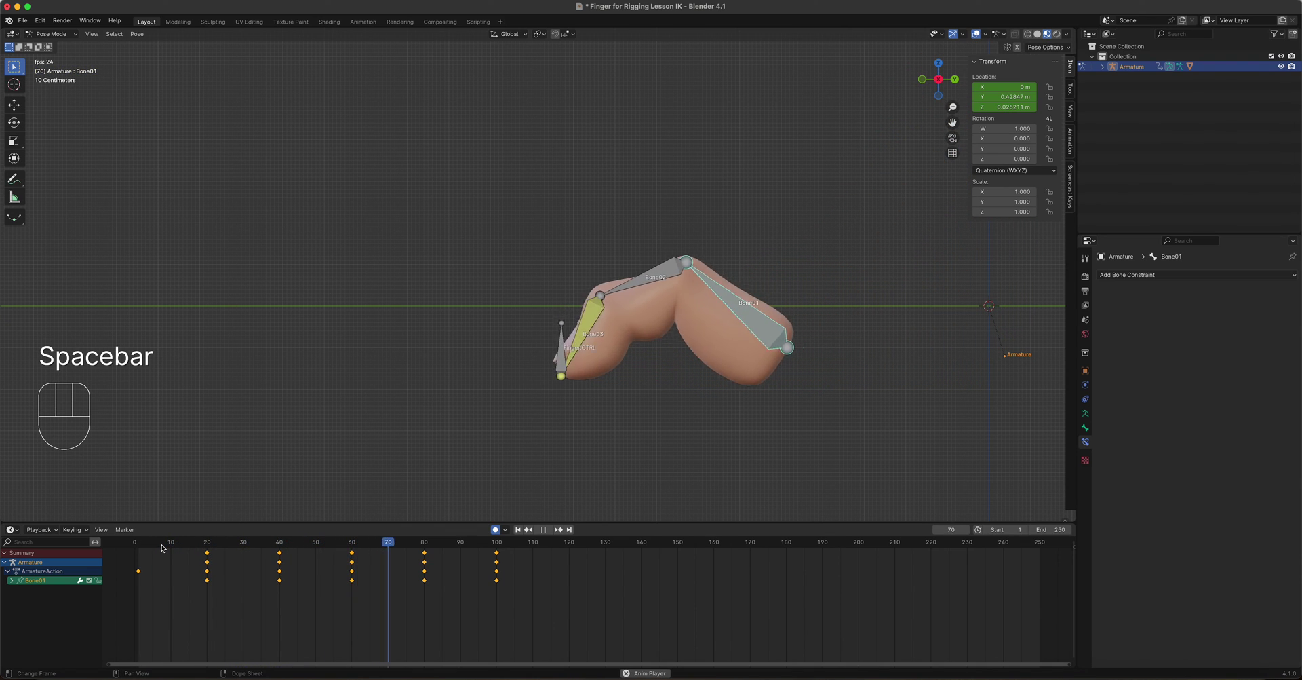
pyautogui.press('space')
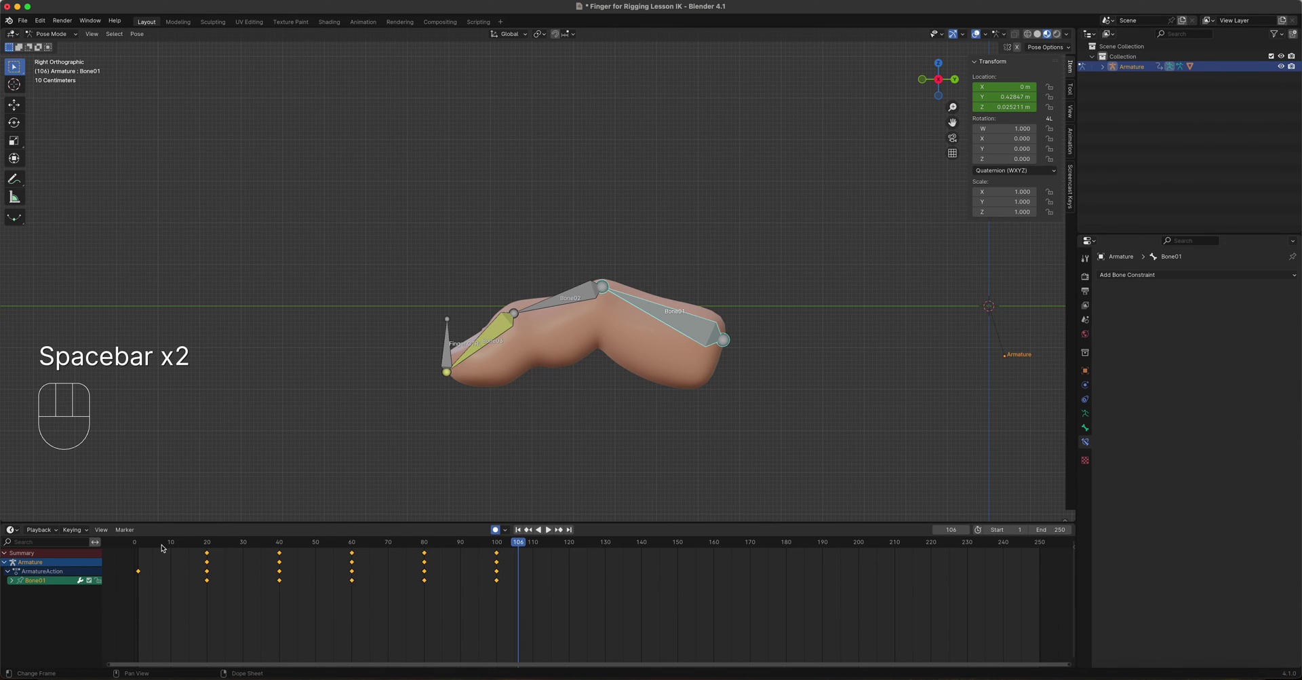
# Go to frame 20 and try to move Bone02 and Bone03 sideways along the X axis.
pyautogui.moveTo(417, 361); pyautogui.dragTo(530, 386, button='middle')
pyautogui.moveTo(522, 576); pyautogui.dragTo(209, 566)
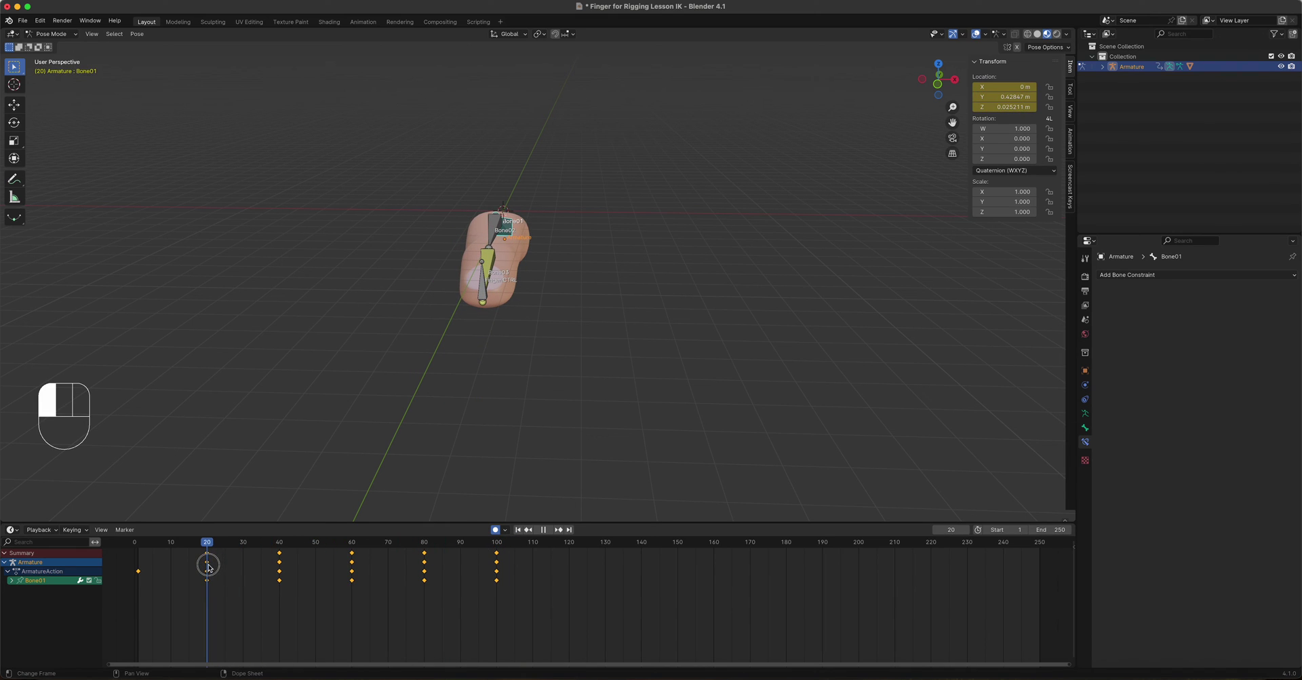
pyautogui.moveTo(590, 308); pyautogui.dragTo(494, 247, button='middle')
pyautogui.click(462, 171)
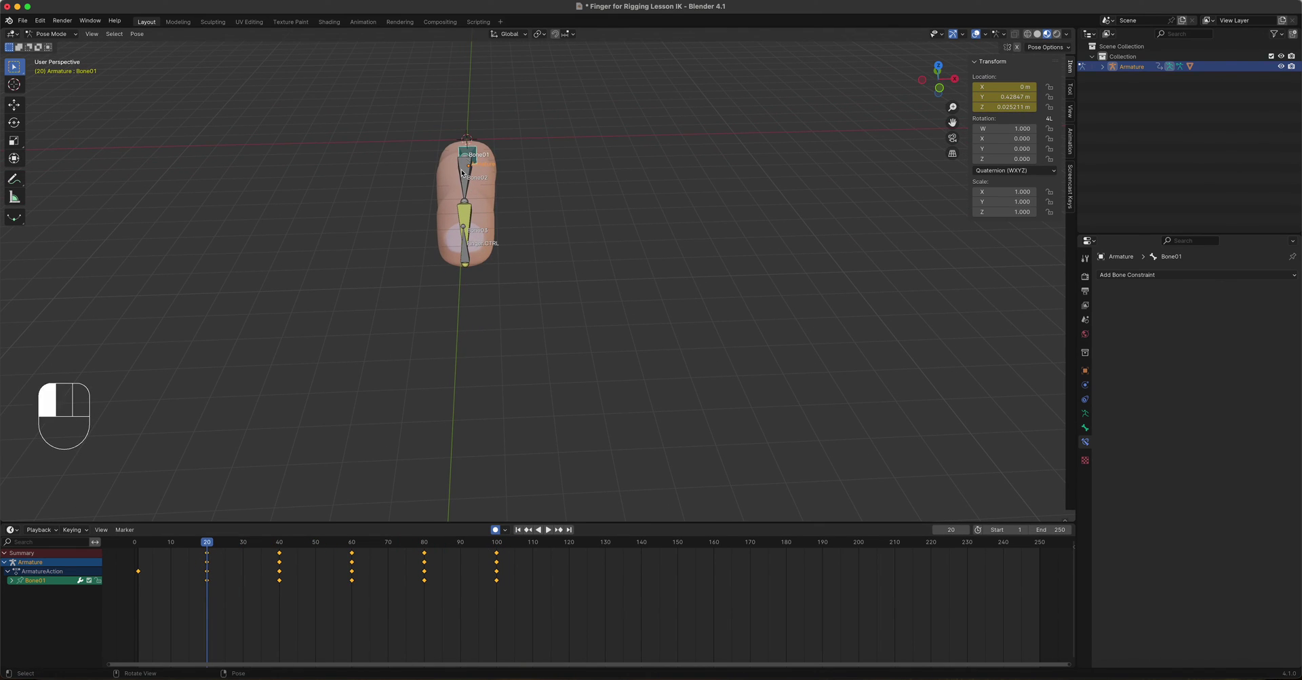
pyautogui.click(19, 106)
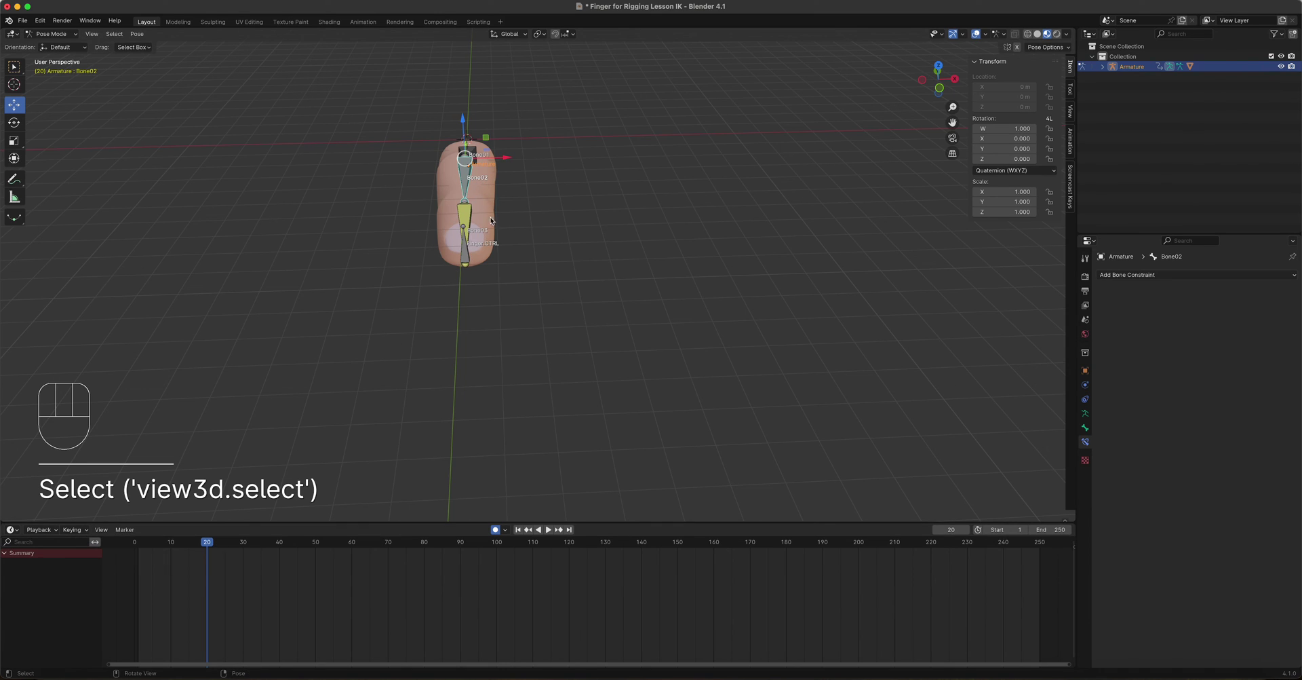
pyautogui.moveTo(511, 156); pyautogui.dragTo(510, 168)
pyautogui.moveTo(510, 169); pyautogui.dragTo(511, 207, button='middle')
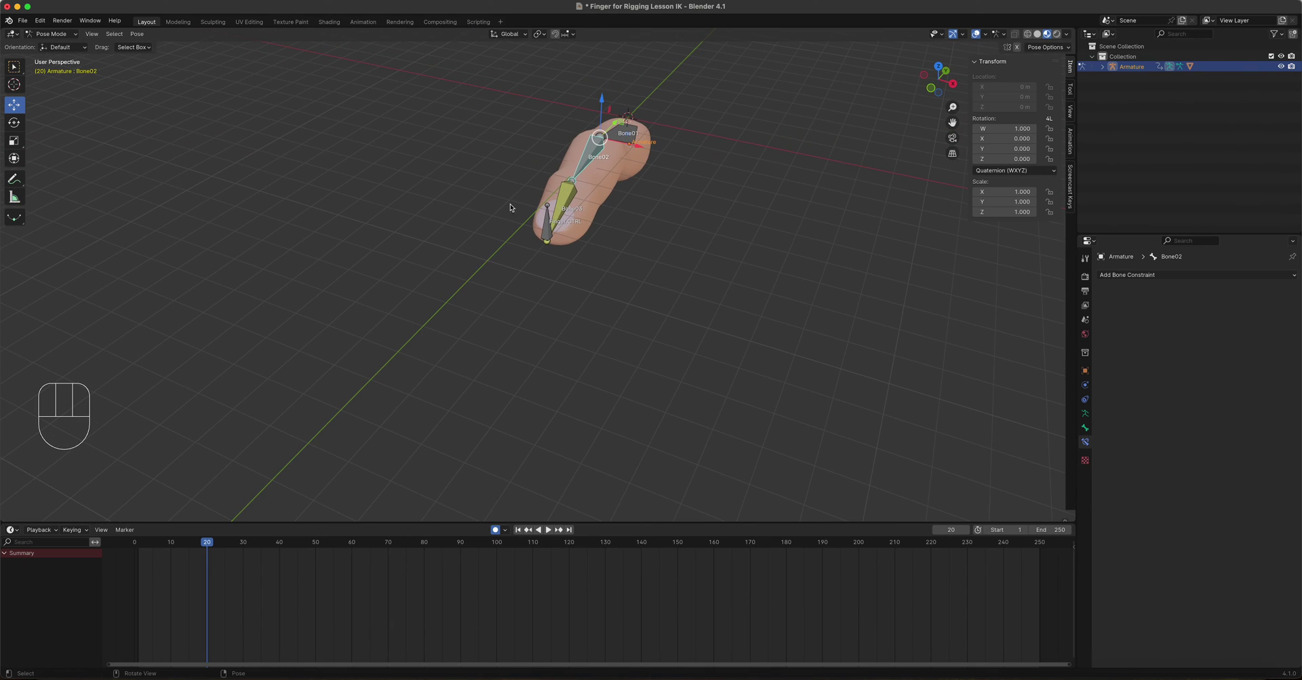
pyautogui.click(569, 203)
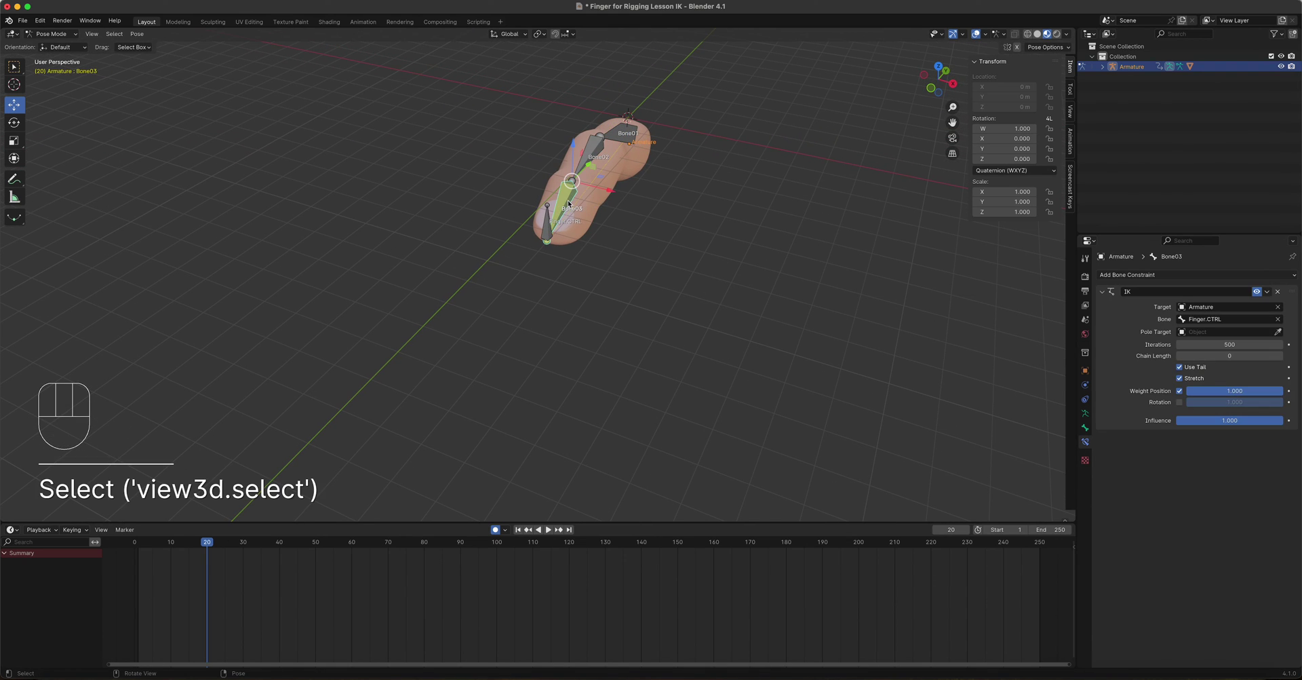
pyautogui.moveTo(610, 192); pyautogui.dragTo(597, 190)
pyautogui.click(567, 210)
pyautogui.moveTo(567, 210); pyautogui.dragTo(478, 206, button='middle')
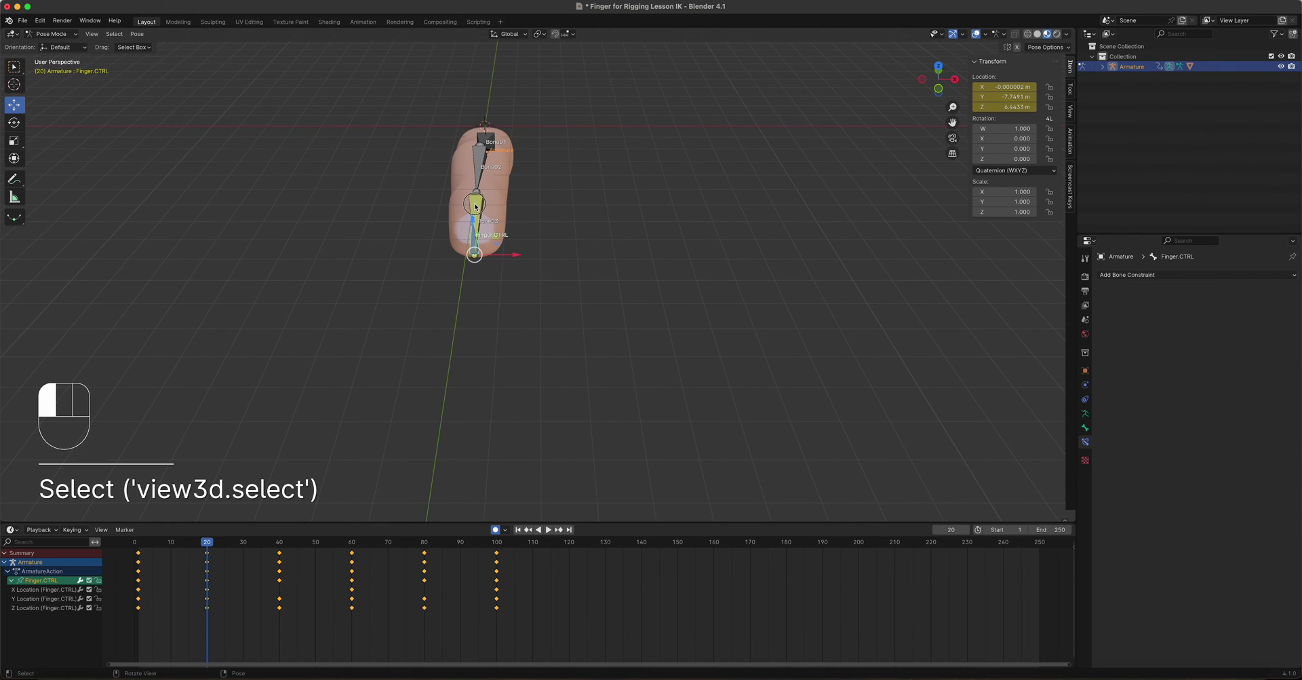
# Rotate Bone03 slightly sideways at frame 30, to about W 0.997, Y -0.044 and Z -0.056, and expand its keyframe channels.
pyautogui.click(478, 206)
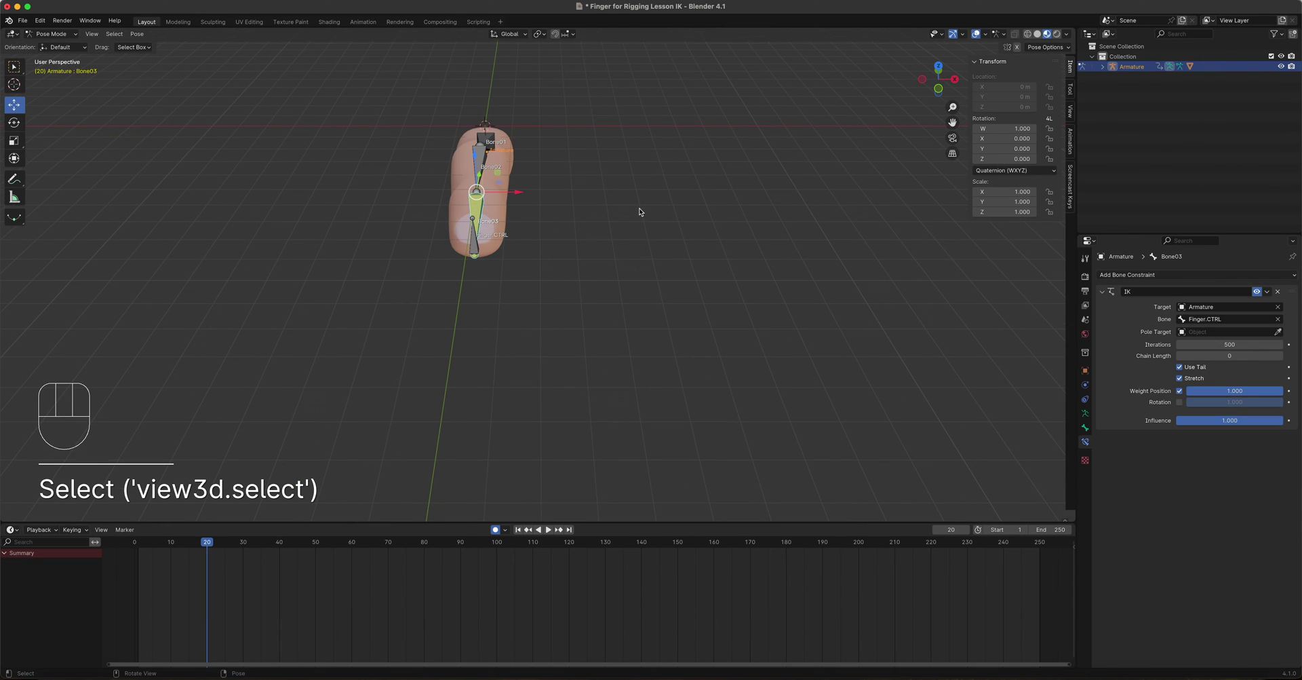
pyautogui.moveTo(588, 234); pyautogui.dragTo(528, 234, button='middle')
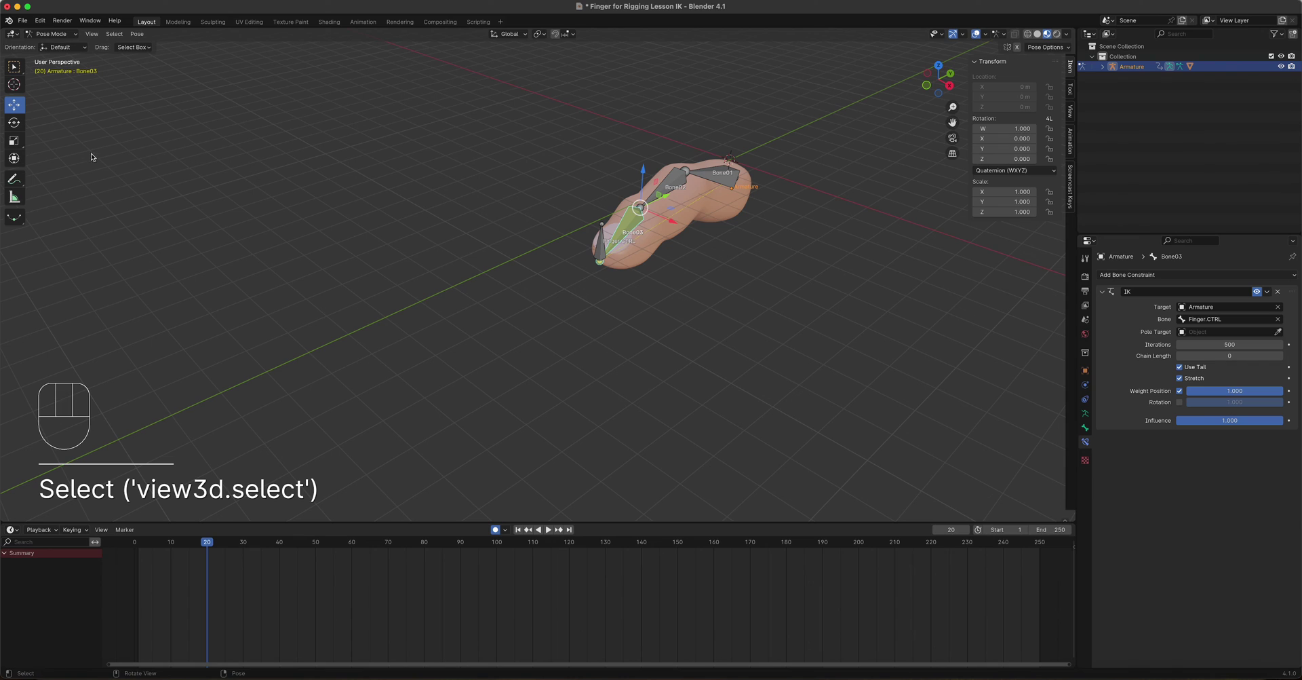
pyautogui.click(14, 123)
pyautogui.moveTo(666, 224); pyautogui.dragTo(625, 250)
pyautogui.rightClick(625, 250)
pyautogui.moveTo(625, 251); pyautogui.dragTo(610, 282, button='middle')
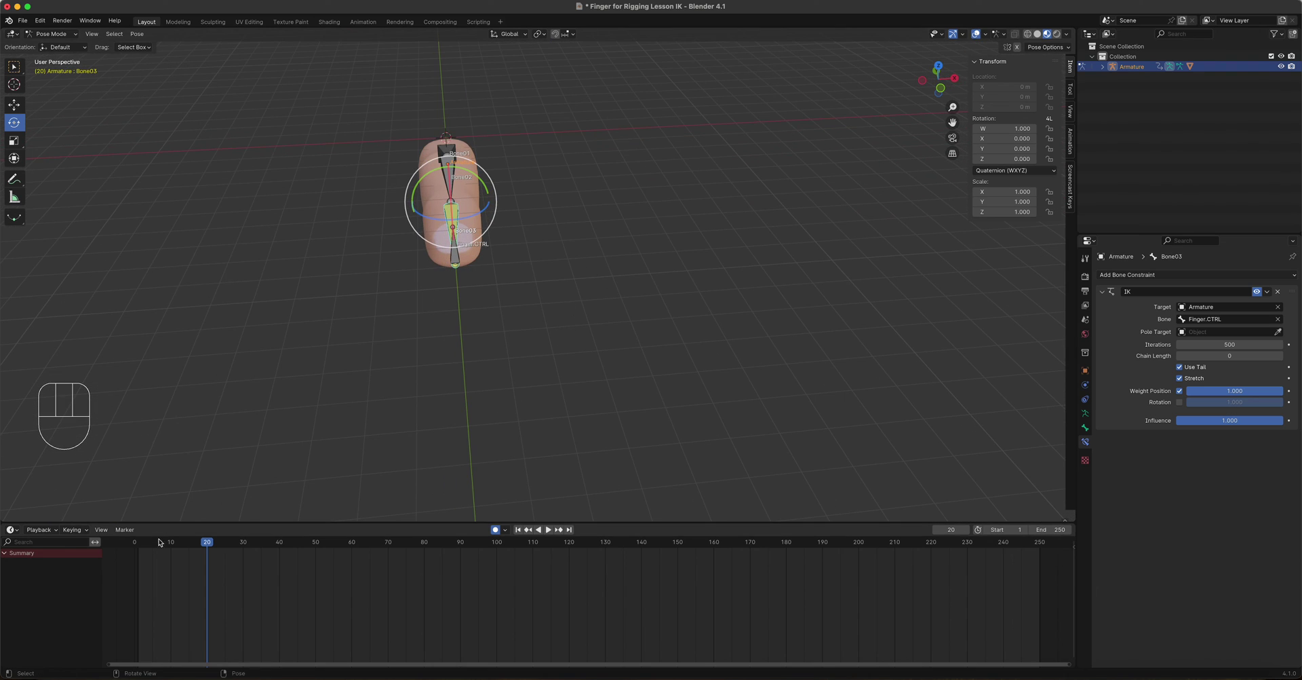
pyautogui.moveTo(206, 546)
pyautogui.mouseDown()
pyautogui.moveTo(140, 550)
pyautogui.moveTo(207, 556)
pyautogui.mouseUp()
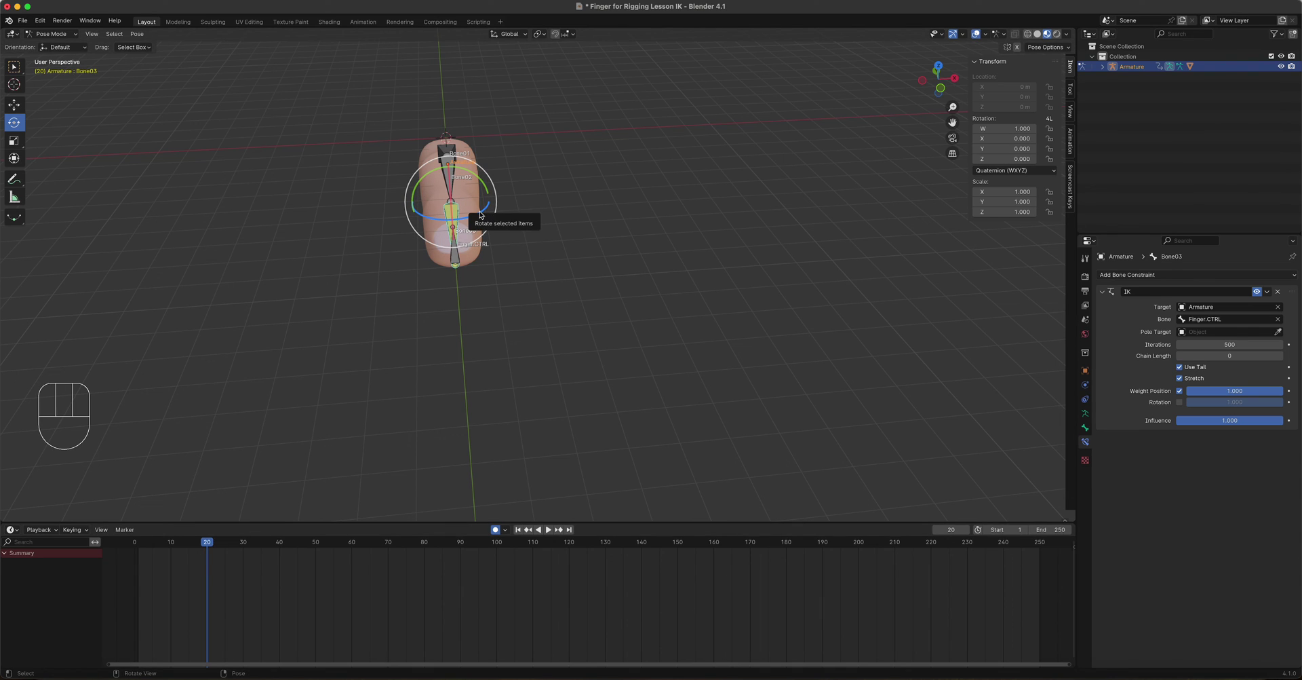
pyautogui.moveTo(209, 548); pyautogui.dragTo(243, 548)
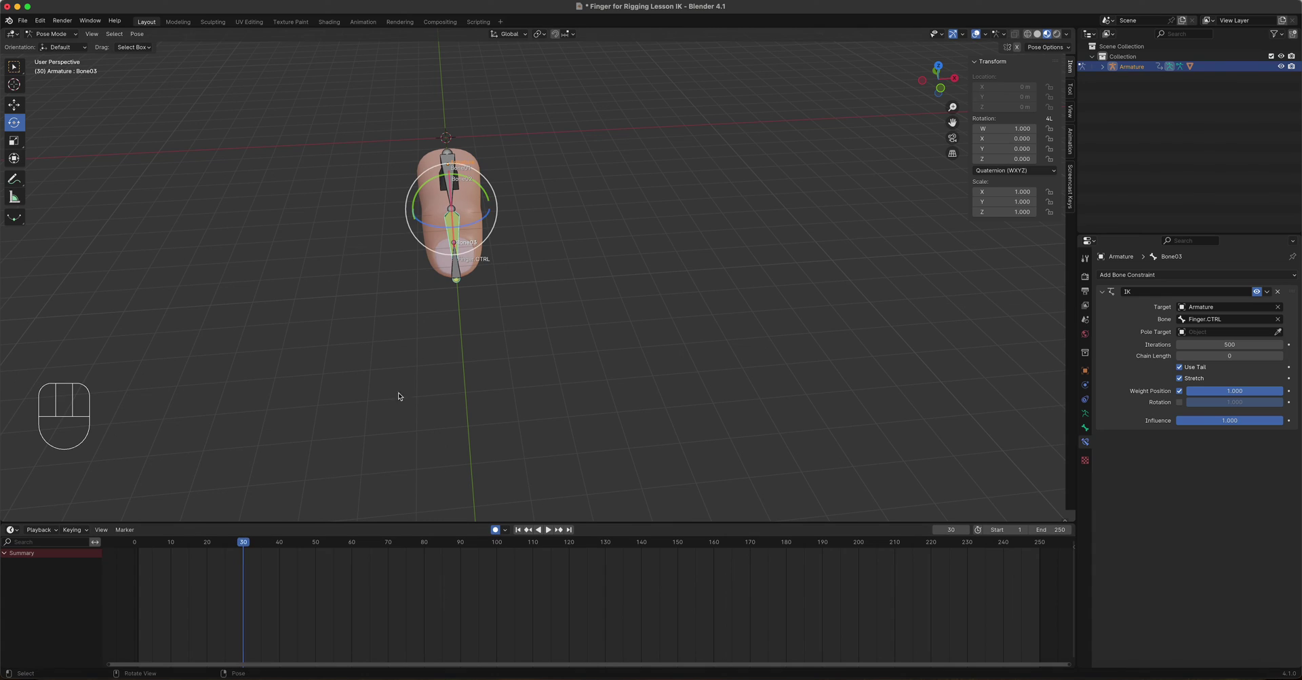
pyautogui.moveTo(483, 217); pyautogui.dragTo(489, 215)
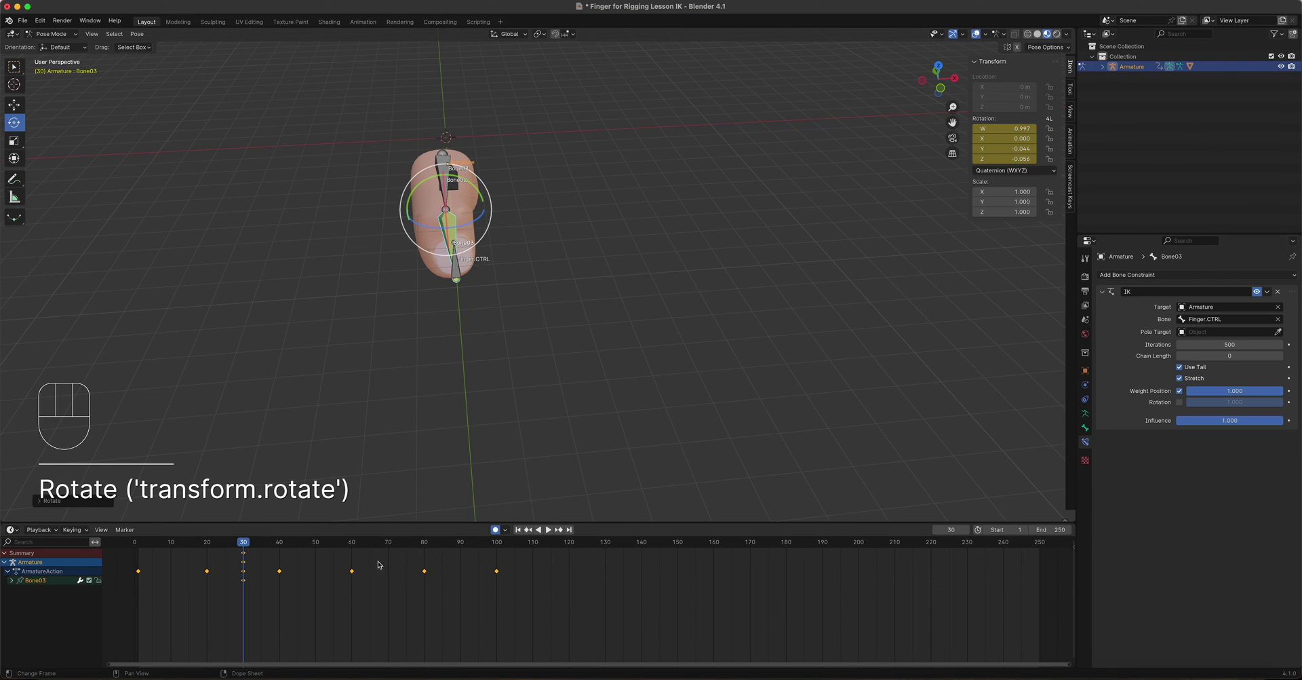
pyautogui.click(10, 581)
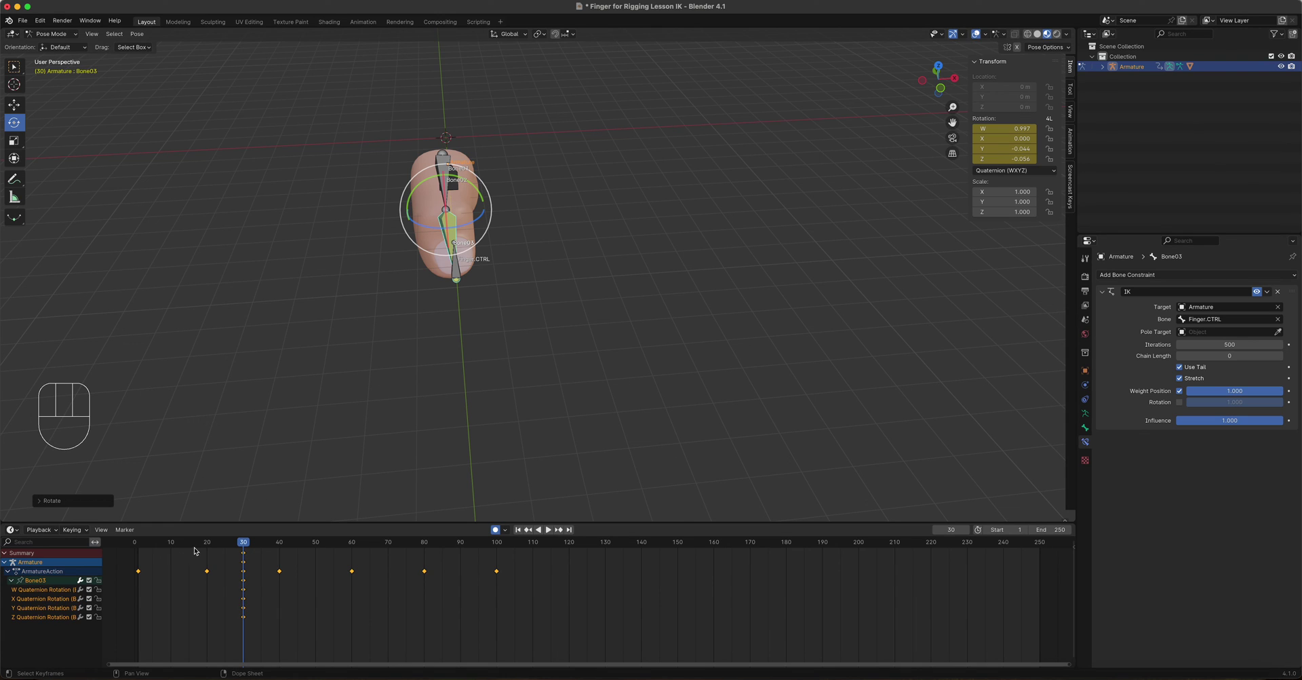
# Rotate Bone03 to alternating sides at frames 50, 70 and 90, reaching Z rotations of about 0.084, -0.066 and 0.073.
pyautogui.moveTo(243, 546); pyautogui.dragTo(315, 563)
pyautogui.moveTo(480, 241); pyautogui.dragTo(468, 250)
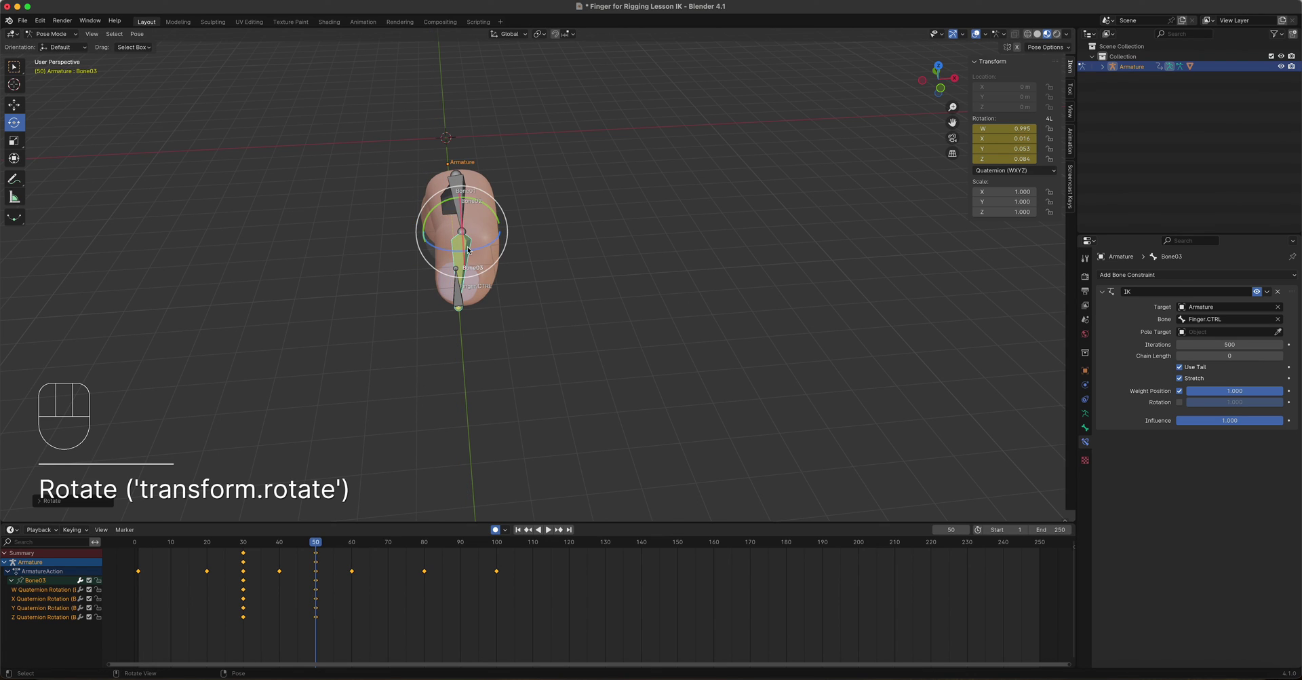
pyautogui.moveTo(316, 542); pyautogui.dragTo(388, 539)
pyautogui.moveTo(498, 279); pyautogui.dragTo(493, 265)
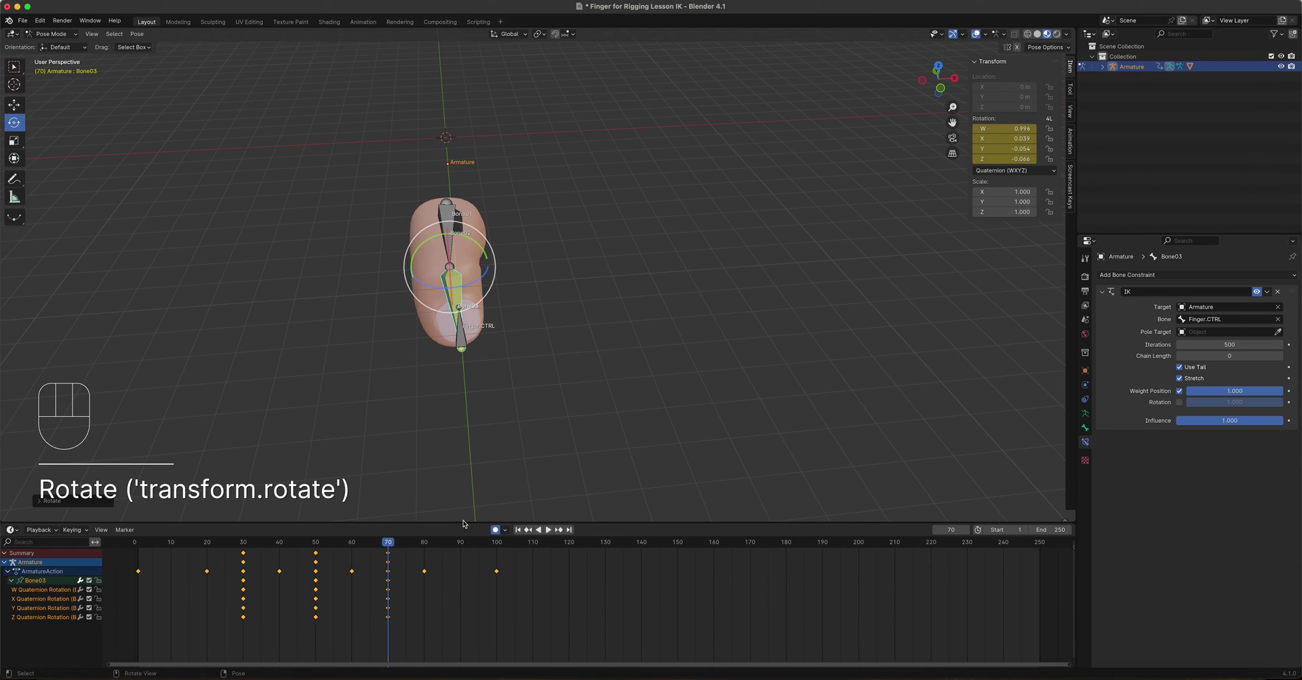
pyautogui.click(460, 541)
pyautogui.moveTo(483, 306); pyautogui.dragTo(473, 316)
# Set all four of Bone03's quaternion rotation values to 0 at frame 100 and return to frame 1.
pyautogui.moveTo(461, 545); pyautogui.dragTo(497, 545)
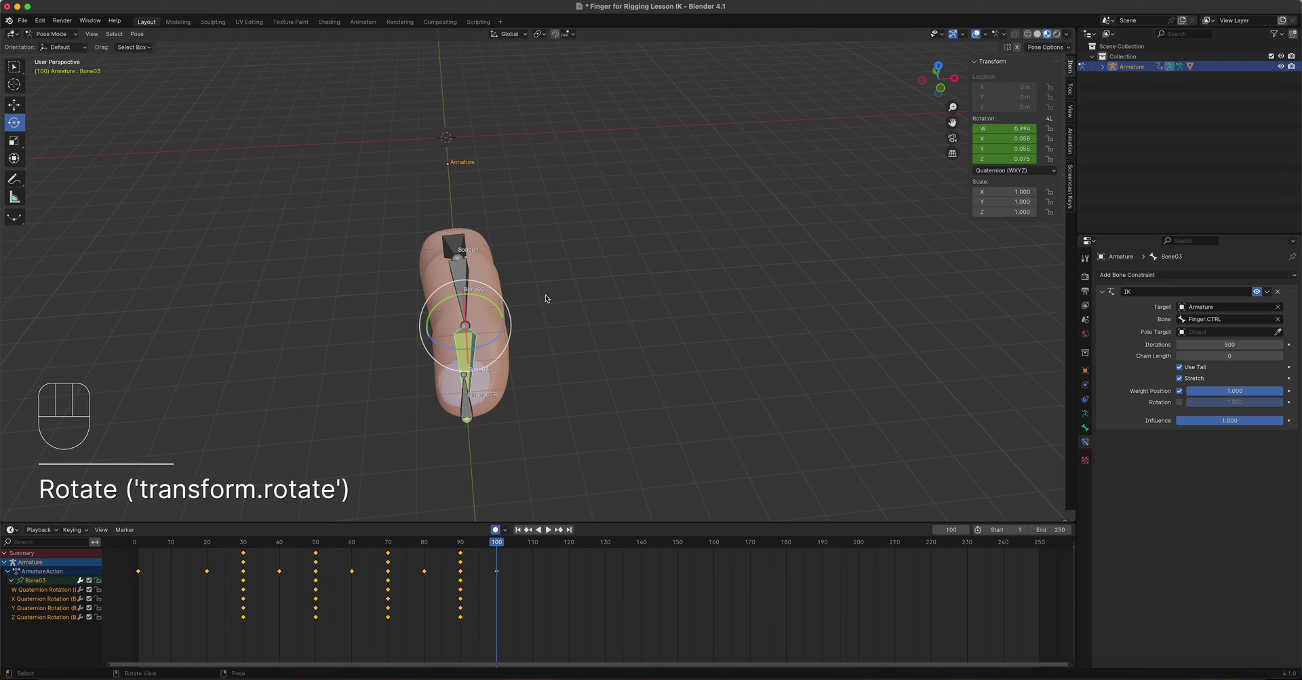
pyautogui.moveTo(504, 328); pyautogui.dragTo(503, 333)
pyautogui.moveTo(1009, 128)
pyautogui.mouseDown()
pyautogui.moveTo(1009, 159)
pyautogui.moveTo(1009, 129)
pyautogui.mouseUp()
pyautogui.write('0')
pyautogui.press('Return')
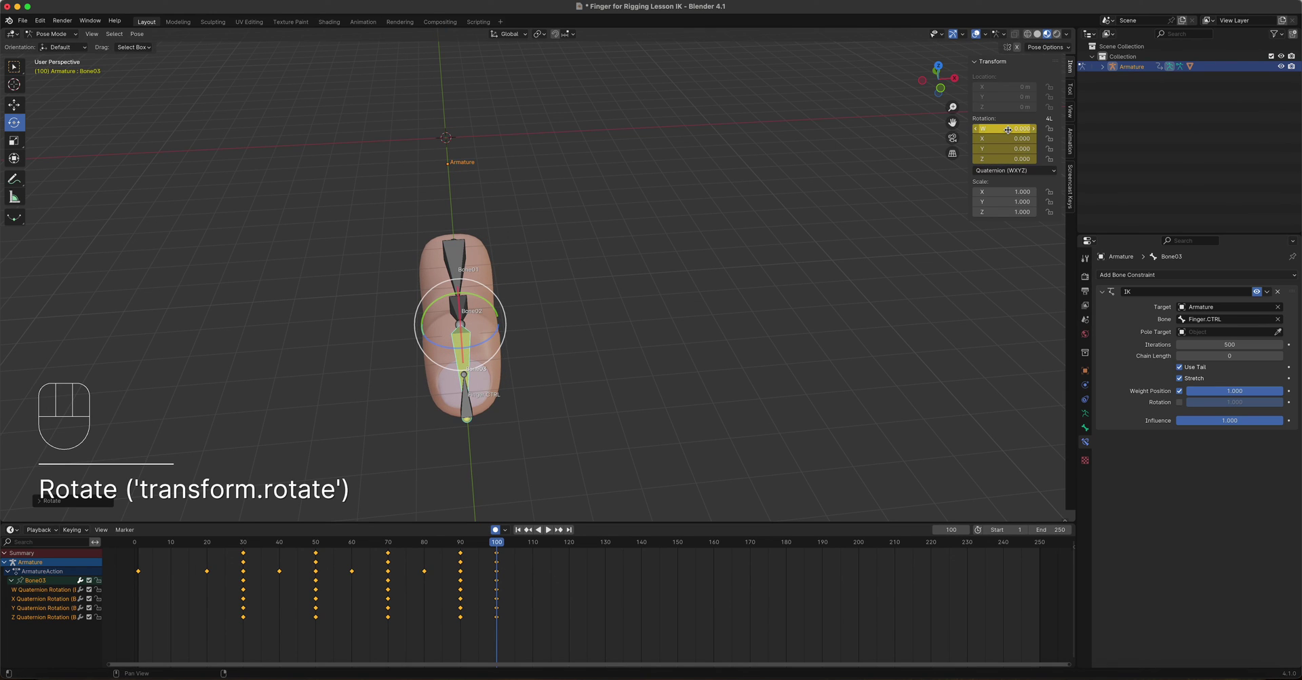
pyautogui.moveTo(494, 547); pyautogui.dragTo(137, 657)
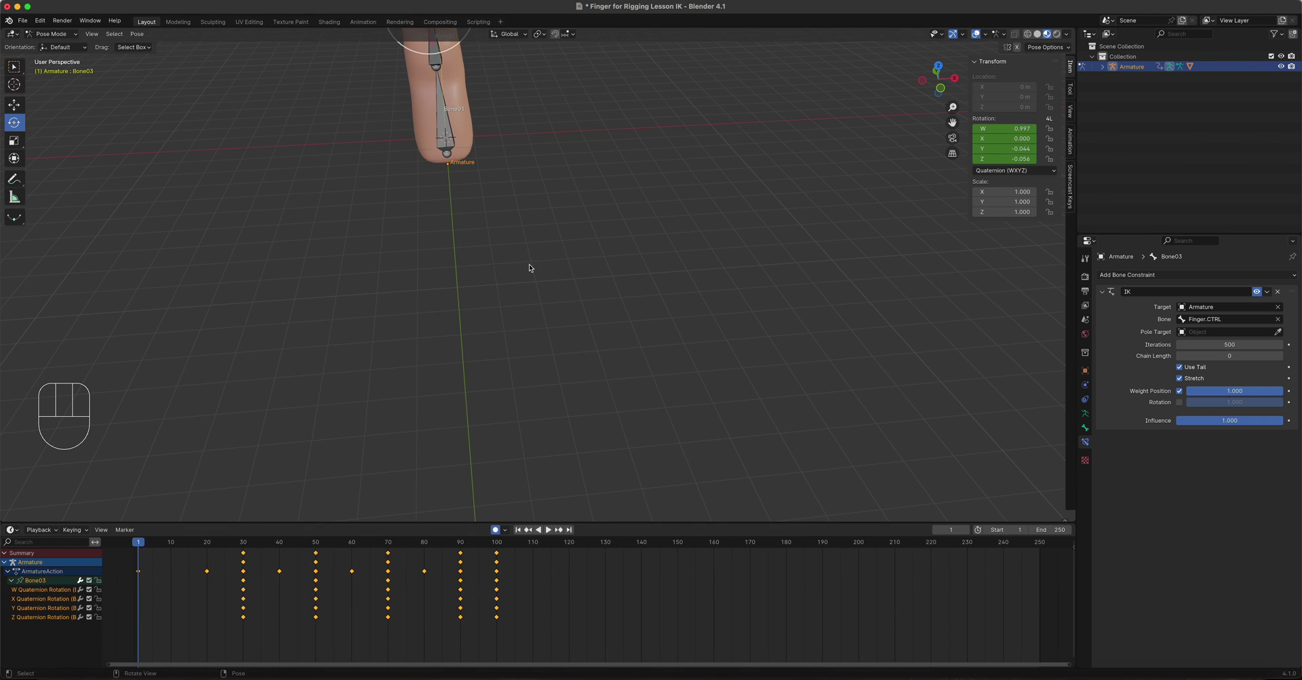
# Hide the viewport overlays and deselect Bone03 to leave an unobstructed close view of the finger.
pyautogui.scroll(-2, 504, 284)
pyautogui.click(972, 36)
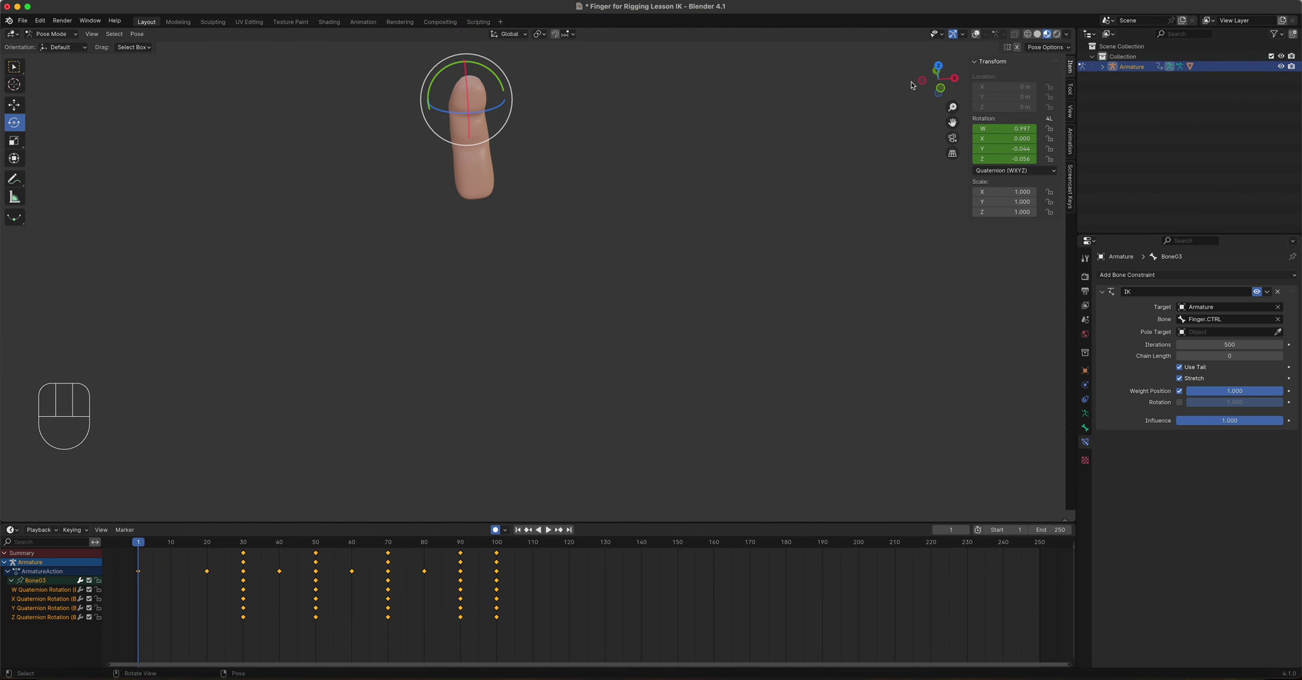
pyautogui.moveTo(14, 67); pyautogui.dragTo(499, 239)
pyautogui.click(527, 269)
pyautogui.moveTo(527, 268)
pyautogui.mouseDown(button='middle')
pyautogui.moveTo(564, 309)
pyautogui.moveTo(509, 298)
pyautogui.moveTo(549, 249)
pyautogui.moveTo(561, 323)
pyautogui.moveTo(526, 259)
pyautogui.mouseUp(button='middle')
pyautogui.scroll(3, 563, 301)
pyautogui.keyDown('shift'); pyautogui.moveTo(671, 283); pyautogui.dragTo(504, 259, button='middle'); pyautogui.keyUp('shift')
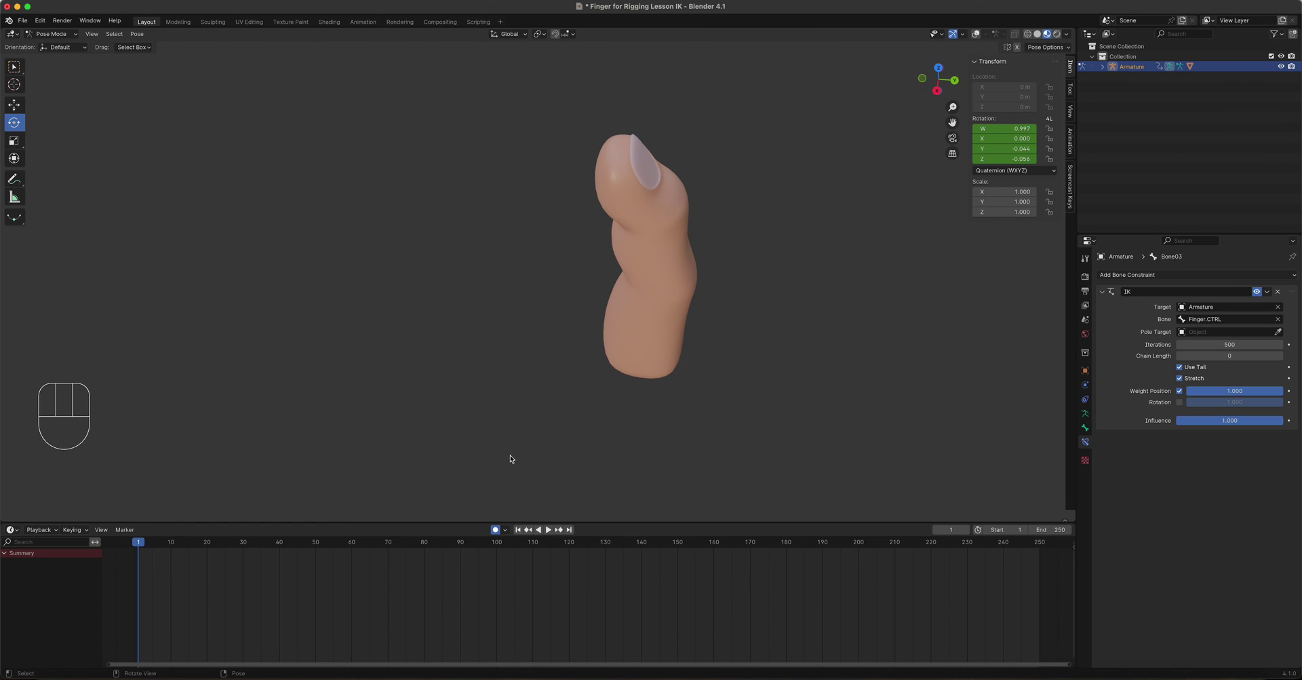
# Play the finger animation from frame 1 while orbiting around to its fingernail end, and stop playback.
pyautogui.press('space')
pyautogui.moveTo(406, 445); pyautogui.dragTo(523, 380, button='middle')
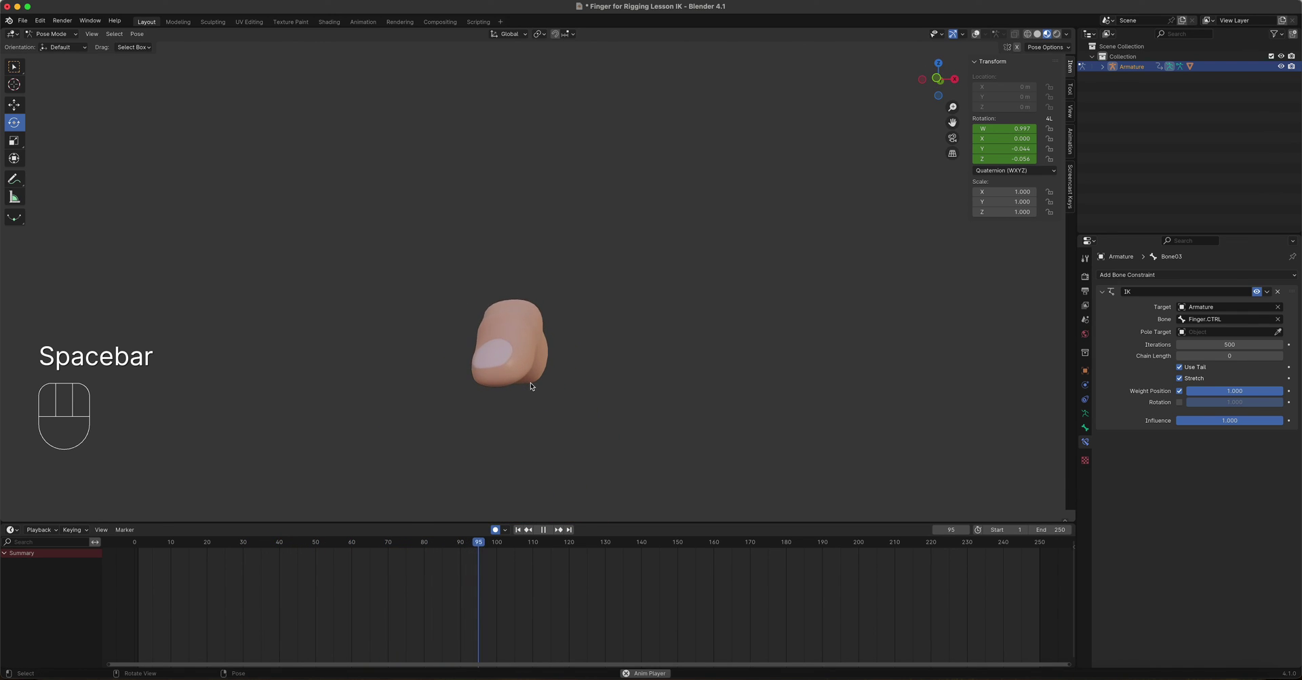
pyautogui.press('space')
# Set the animation's end frame to 100.
pyautogui.click(1048, 529)
pyautogui.write('100')
pyautogui.press('Return')
# Return to the start of the frame range, play the shortened crawl animation in a loop, and stop it.
pyautogui.keyDown('shift'); pyautogui.hscroll(-5, 400, 581); pyautogui.keyUp('shift')
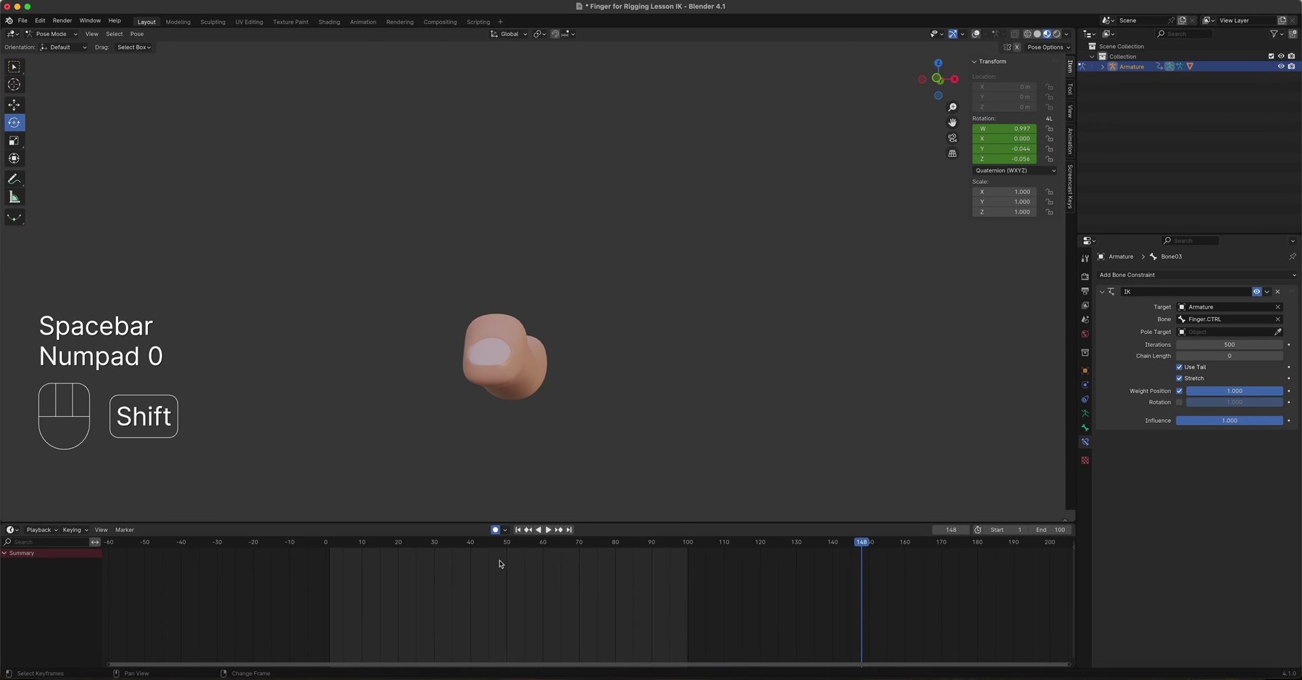
pyautogui.click(331, 546)
pyautogui.press('space')
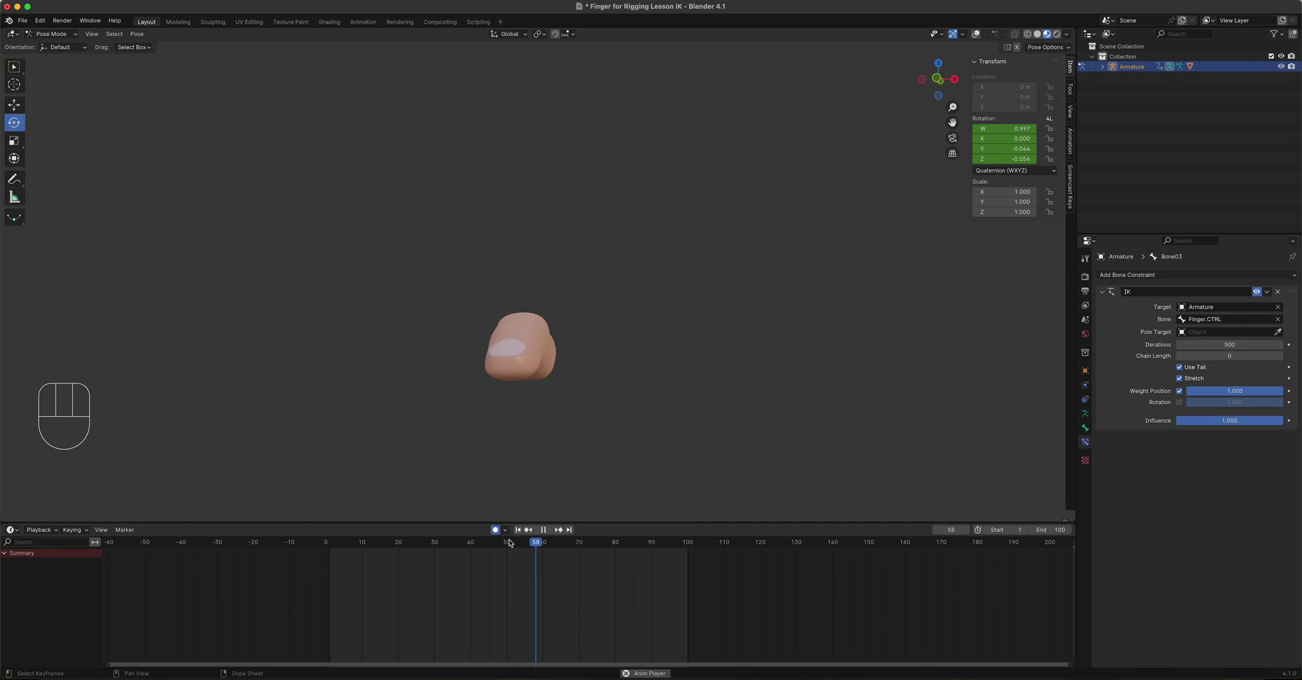
pyautogui.press('space')
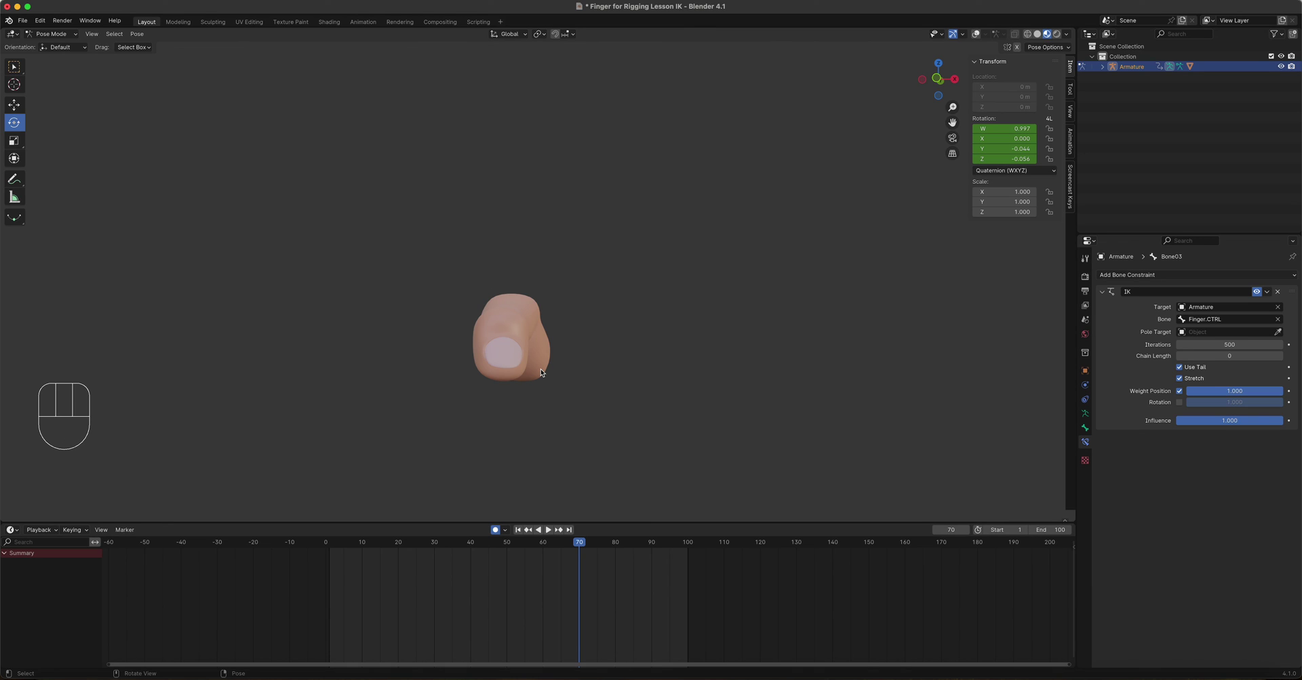
pyautogui.moveTo(542, 372); pyautogui.dragTo(547, 375)
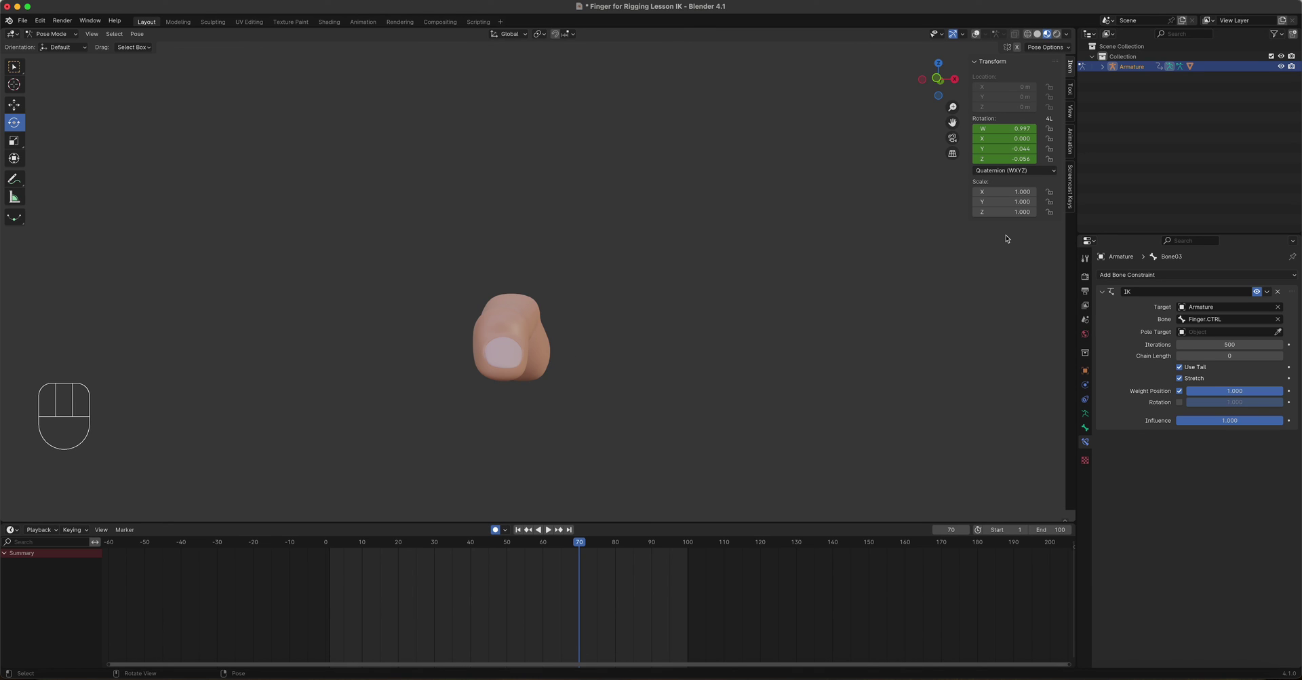